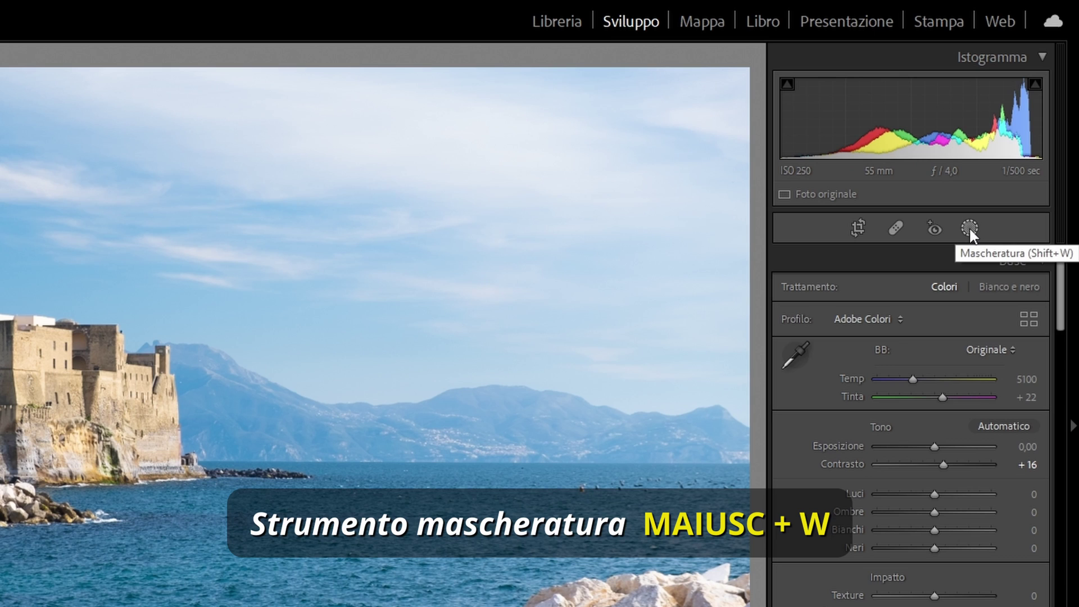
- Paint a brush mask over the castle tower and left waterfront and raise its exposure to +1.65
{"action": "left_click", "coordinate": [968, 227]}
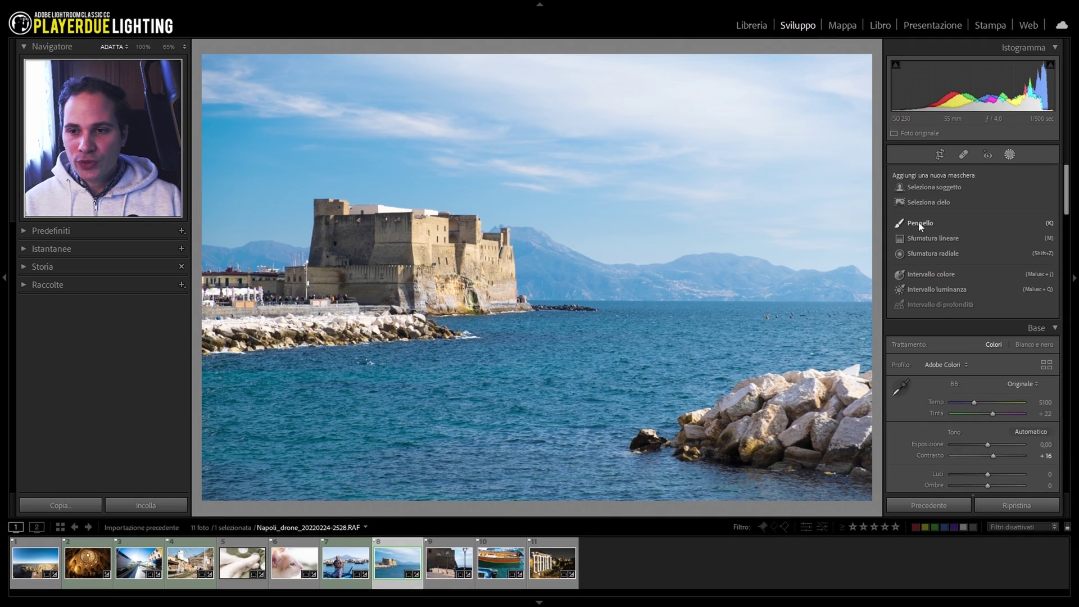
{"action": "left_click", "coordinate": [918, 221]}
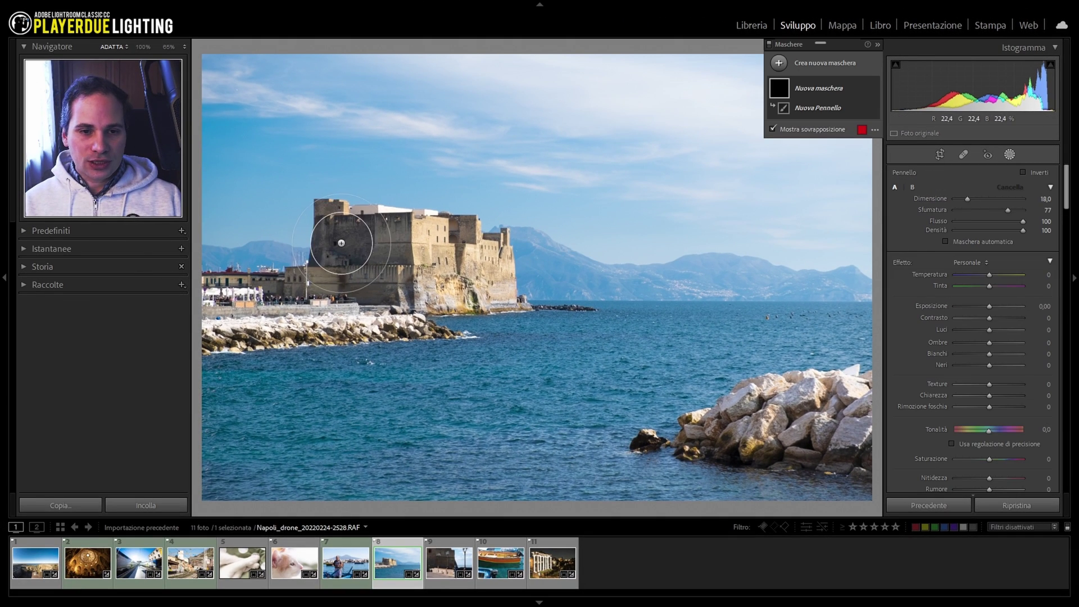
{"action": "mouse_move", "coordinate": [339, 275]}
{"action": "left_mouse_down"}
{"action": "mouse_move", "coordinate": [337, 214]}
{"action": "mouse_move", "coordinate": [477, 225]}
{"action": "mouse_move", "coordinate": [513, 309]}
{"action": "mouse_move", "coordinate": [438, 331]}
{"action": "mouse_move", "coordinate": [229, 331]}
{"action": "left_mouse_up"}
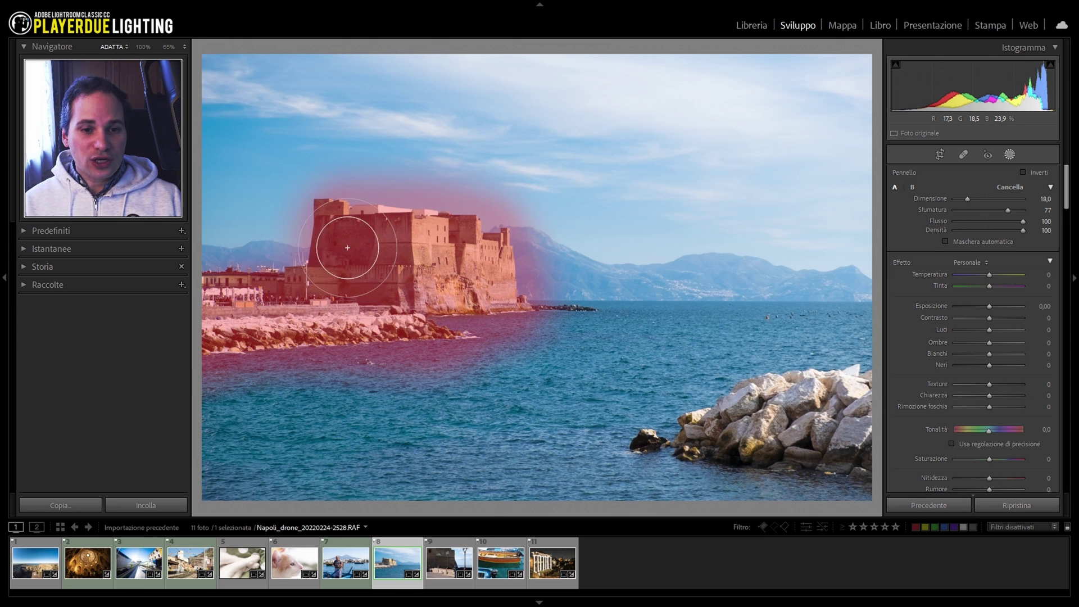
{"action": "left_click_drag", "start_coordinate": [337, 253], "coordinate": [335, 301]}
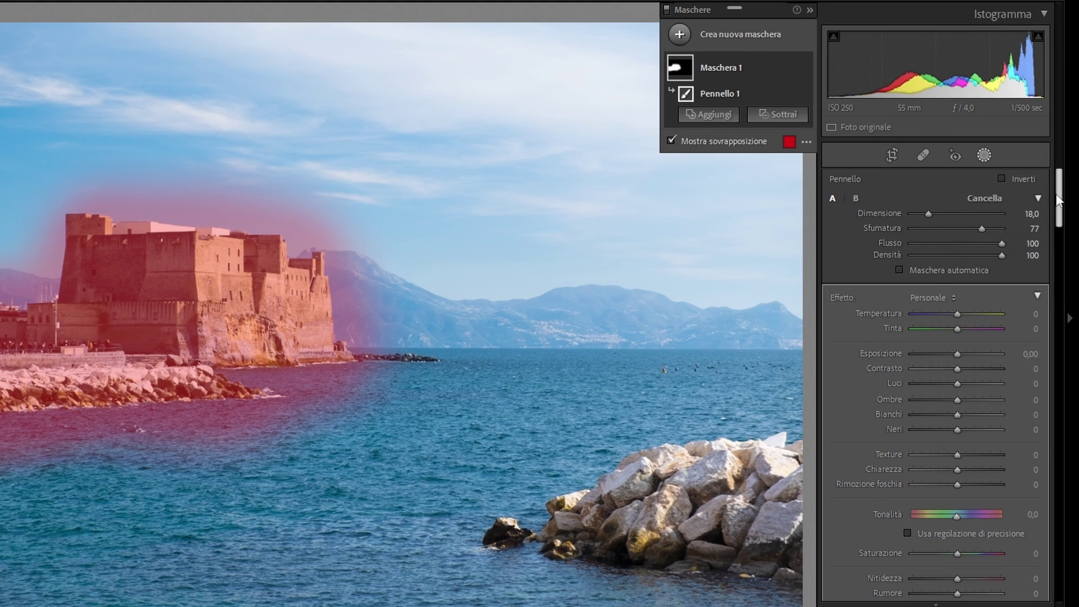
{"action": "left_click_drag", "start_coordinate": [1061, 185], "coordinate": [1061, 213]}
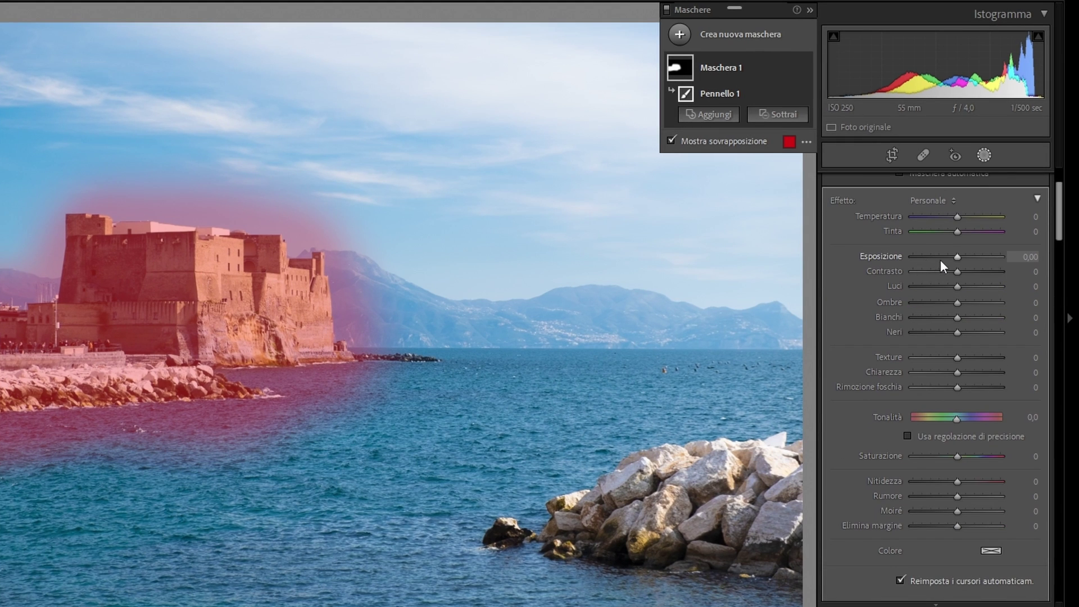
{"action": "left_click_drag", "start_coordinate": [956, 256], "coordinate": [972, 258]}
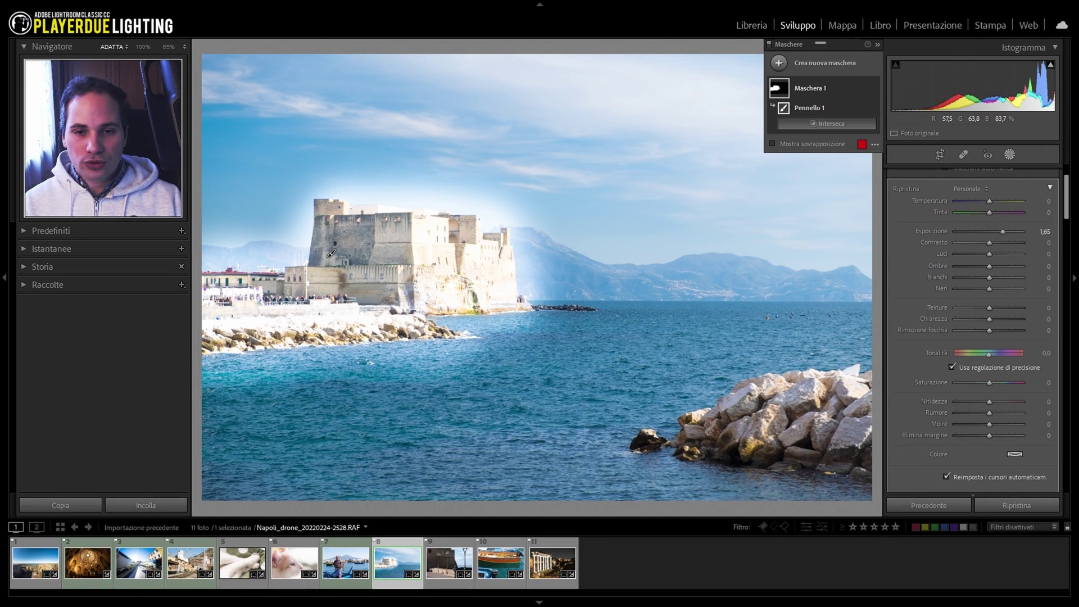
{"action": "key", "text": "shift+w"}
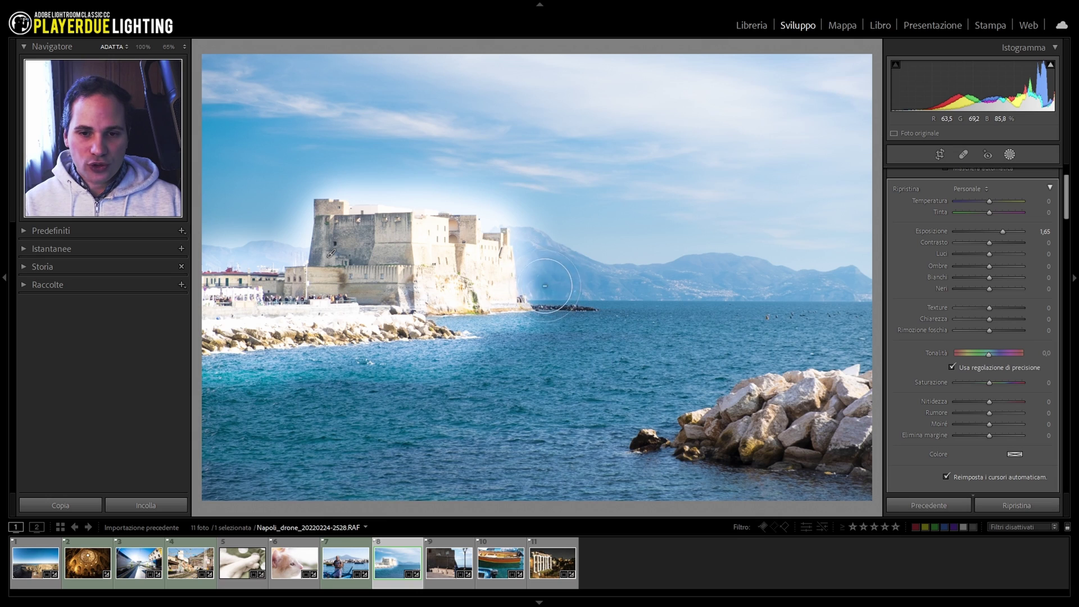
- Erase the mask's spill along the castle's top and left edge, then return the brush to Add
{"action": "left_click_drag", "start_coordinate": [544, 242], "coordinate": [331, 172]}
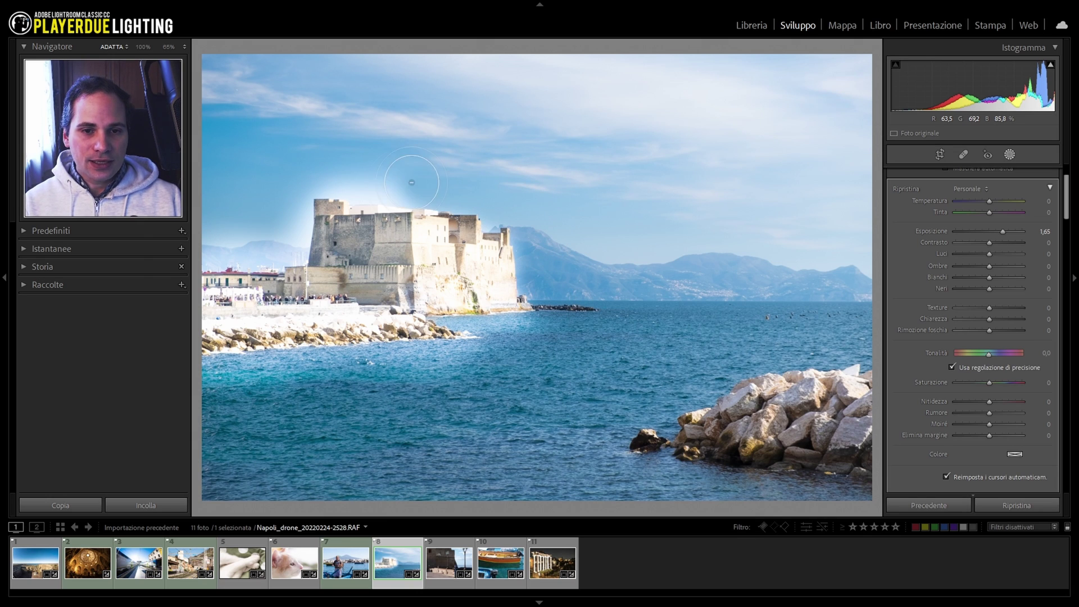
{"action": "left_click_drag", "start_coordinate": [332, 171], "coordinate": [213, 253]}
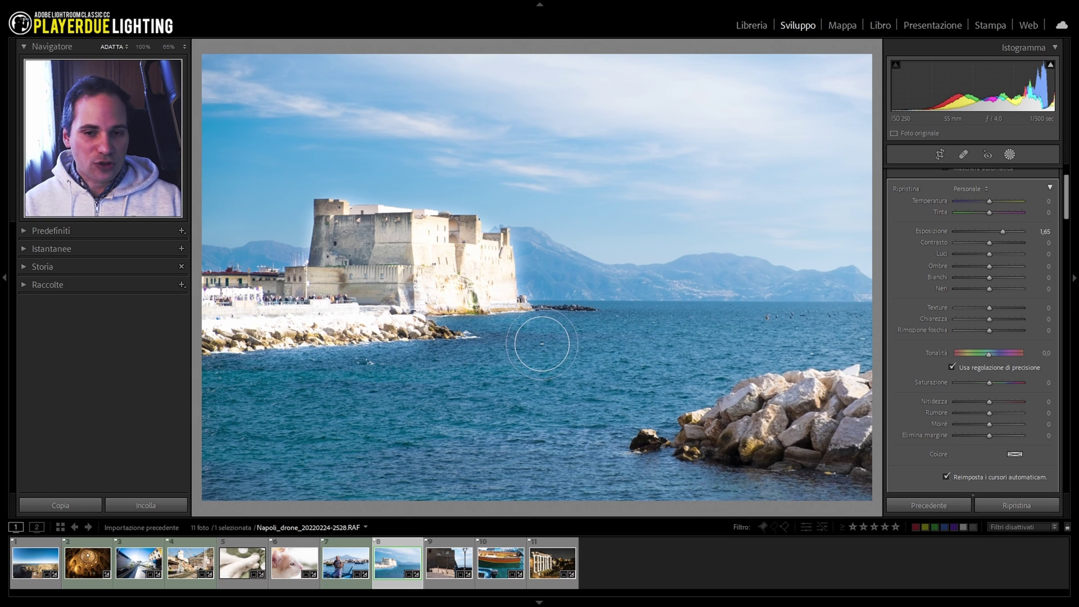
{"action": "key", "text": "shift+w"}
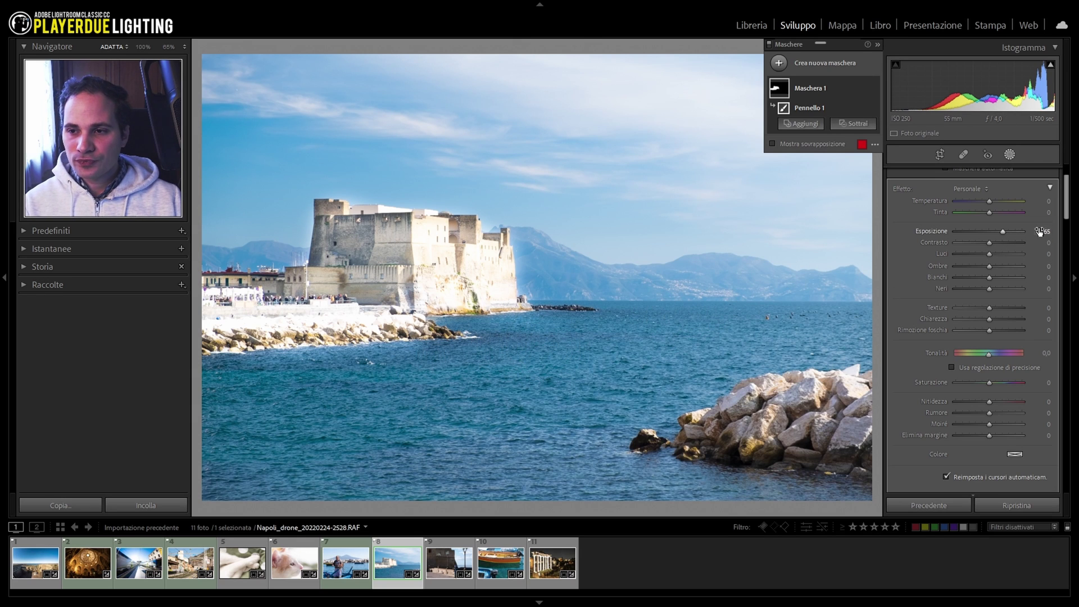
- Set the brush mask's exposure back to 0
{"action": "left_click", "coordinate": [1038, 231]}
{"action": "type", "text": "00"}
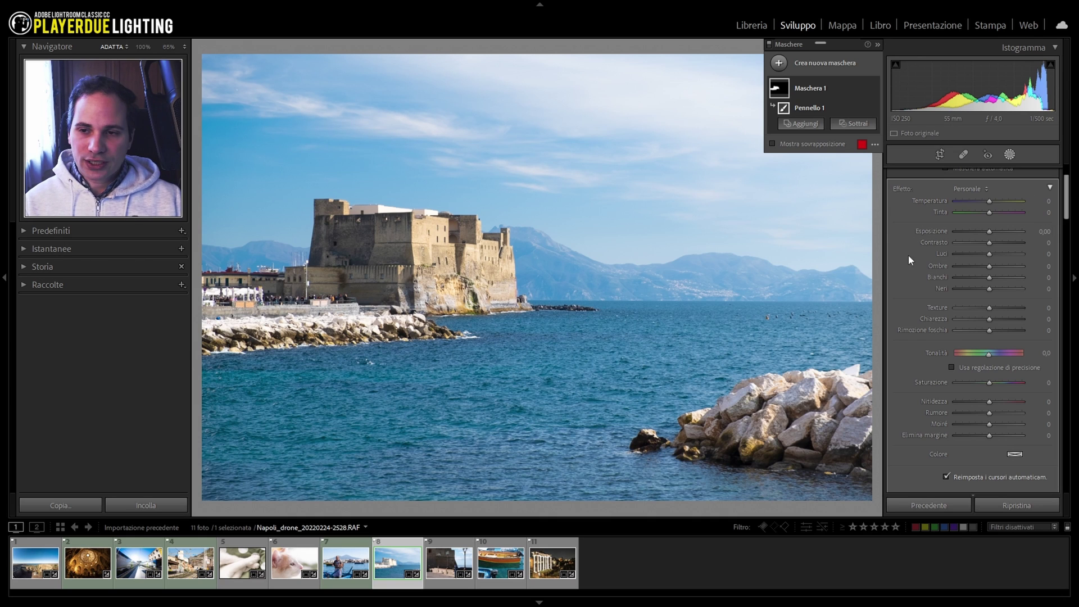
{"action": "type", "text": "o"}
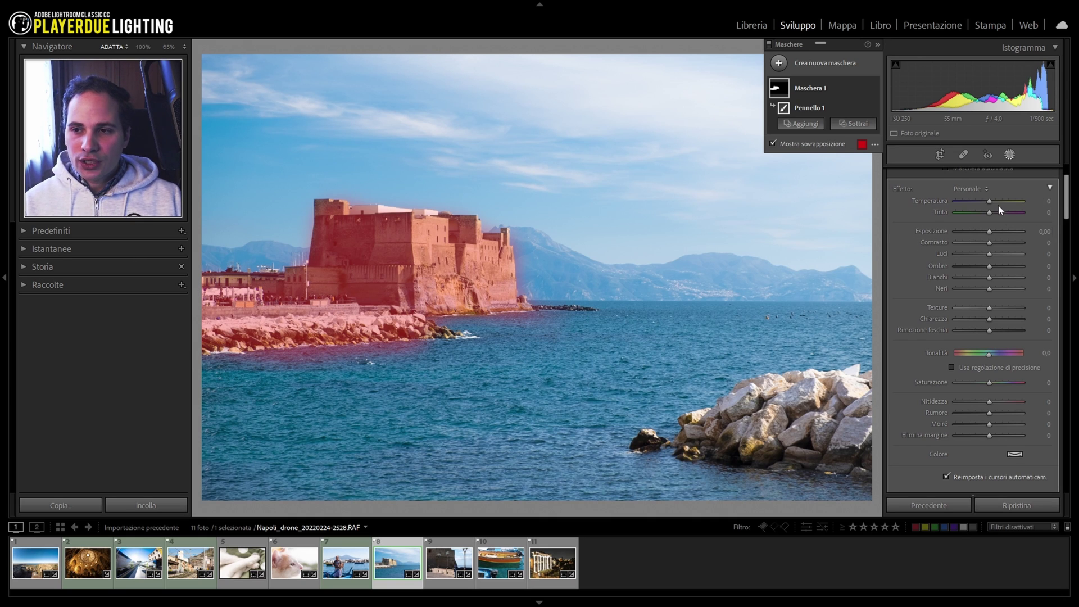
{"action": "left_click_drag", "start_coordinate": [1066, 191], "coordinate": [1066, 235]}
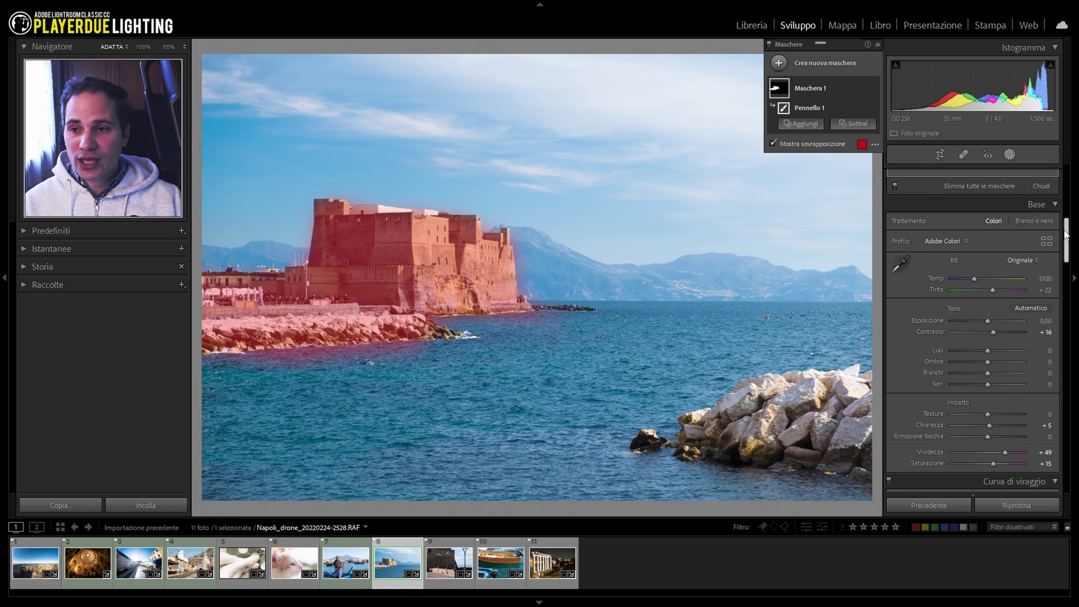
{"action": "mouse_move", "coordinate": [1062, 236]}
{"action": "left_mouse_down"}
{"action": "mouse_move", "coordinate": [1056, 370]}
{"action": "mouse_move", "coordinate": [1067, 180]}
{"action": "left_mouse_up"}
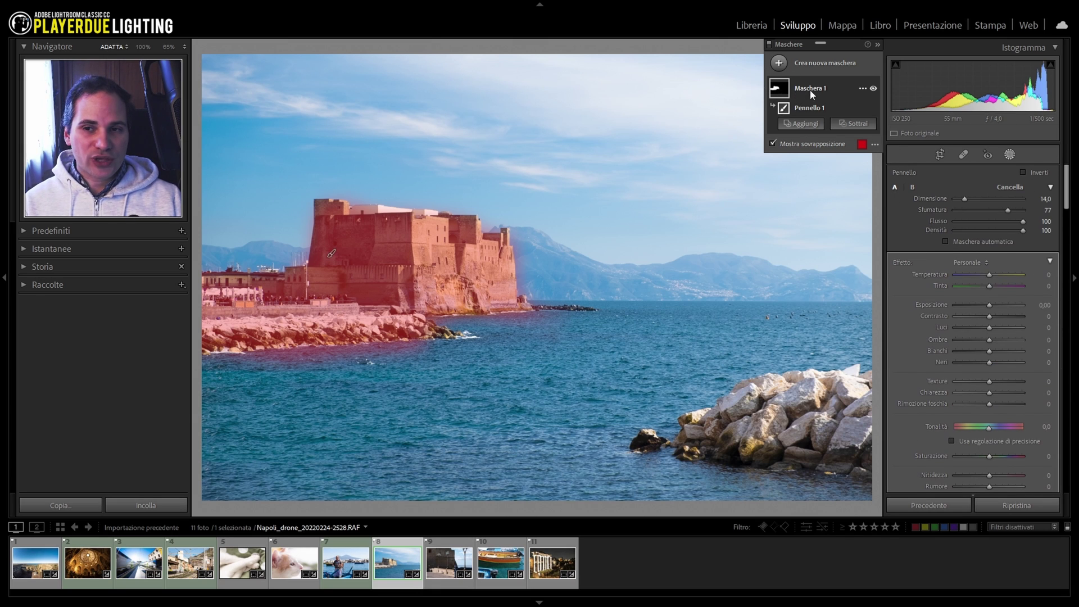
- Deselect the brush mask and delete Maschera 1 from the castle photo
{"action": "left_click", "coordinate": [1009, 153]}
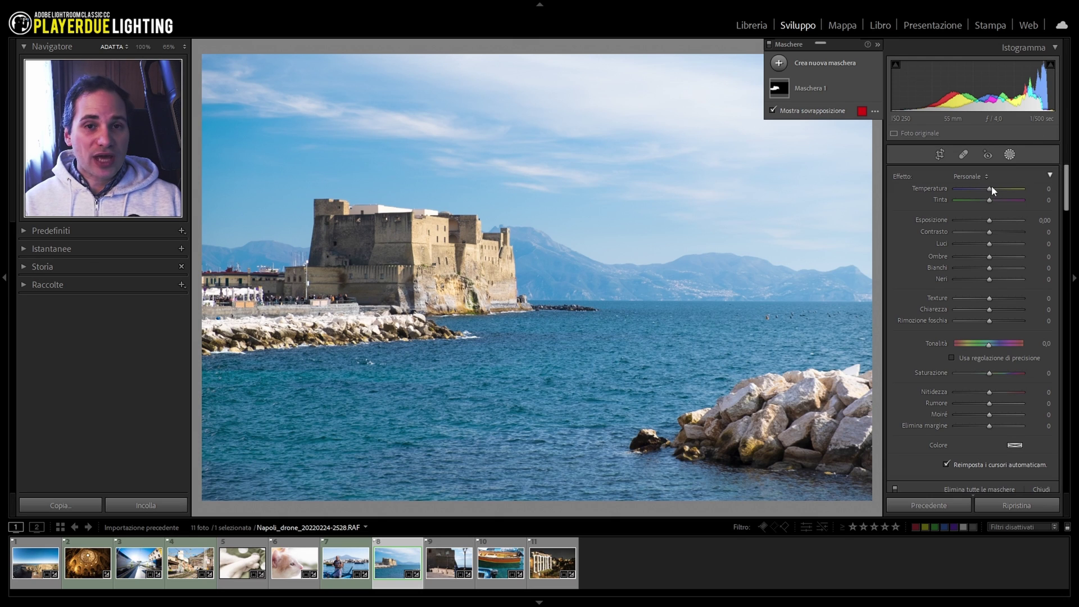
{"action": "scroll", "coordinate": [996, 227], "scroll_direction": "down", "scroll_amount": 3}
{"action": "scroll", "coordinate": [996, 229], "scroll_direction": "up", "scroll_amount": 3}
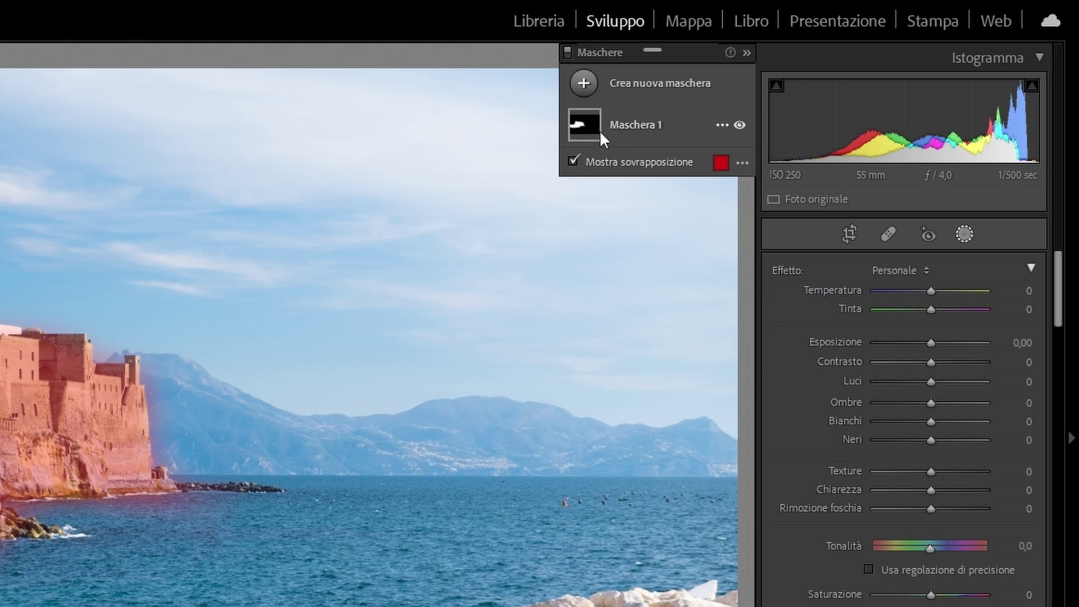
{"action": "left_click", "coordinate": [583, 84]}
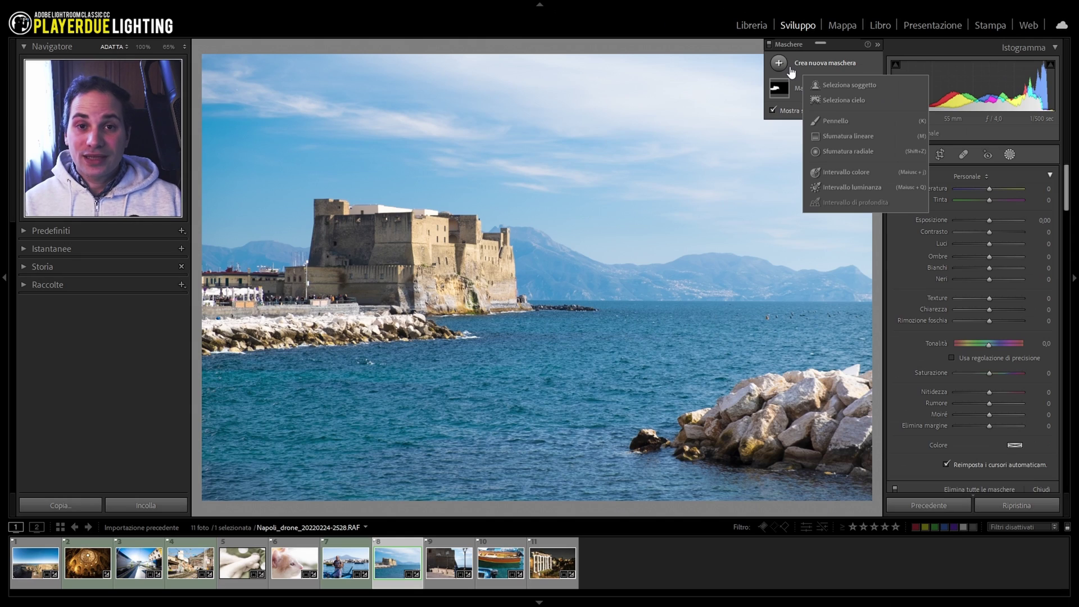
{"action": "left_click", "coordinate": [794, 79]}
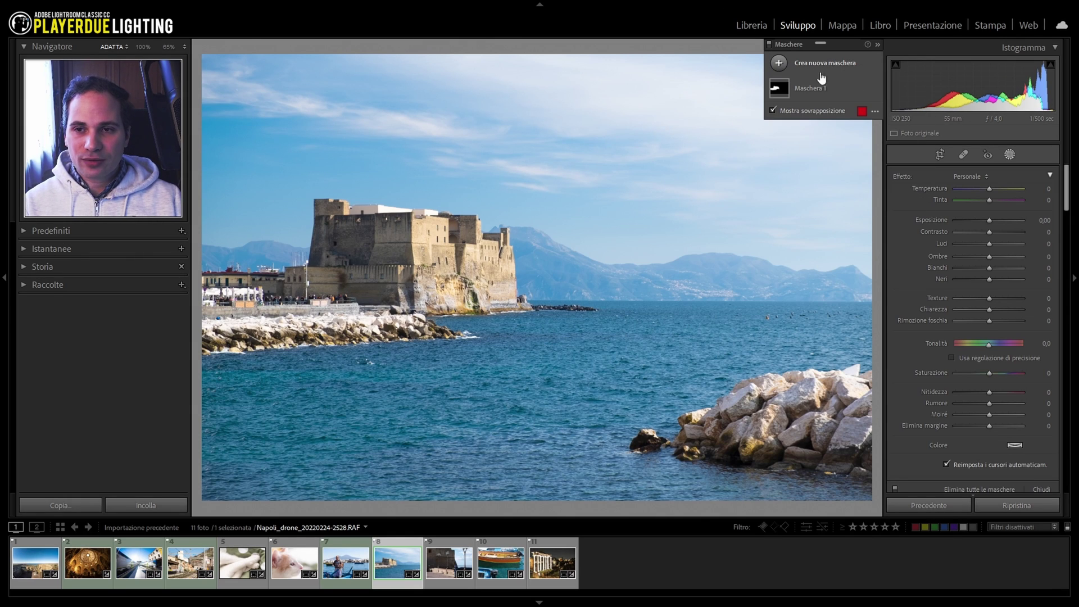
{"action": "left_click", "coordinate": [861, 86]}
{"action": "left_click", "coordinate": [899, 152]}
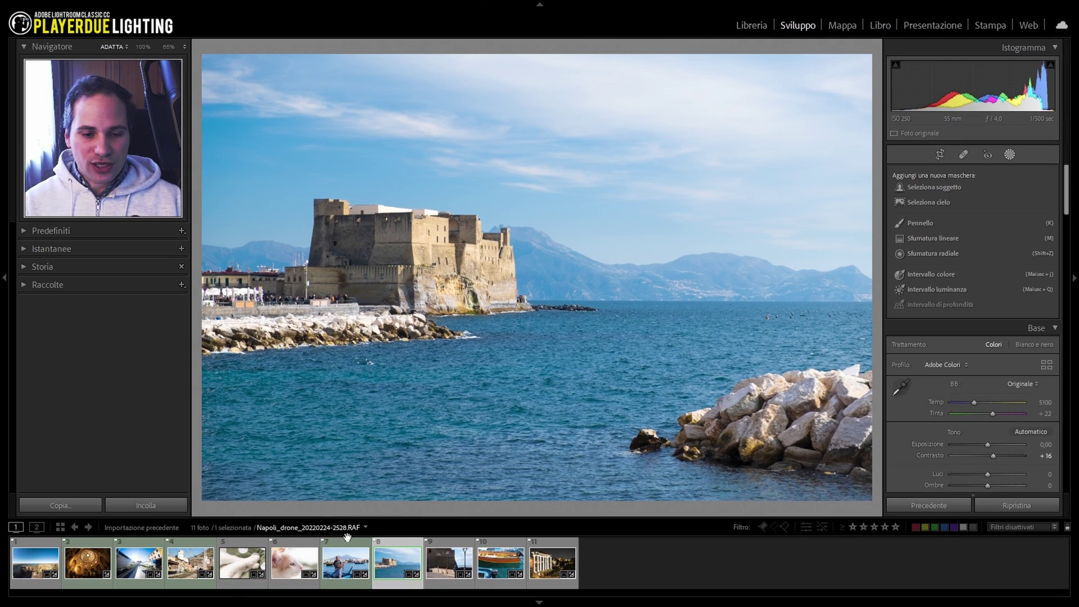
- On the cat paws photo, add a Select Subject mask with temperature 21 and exposure 0.23
{"action": "left_click", "coordinate": [237, 571]}
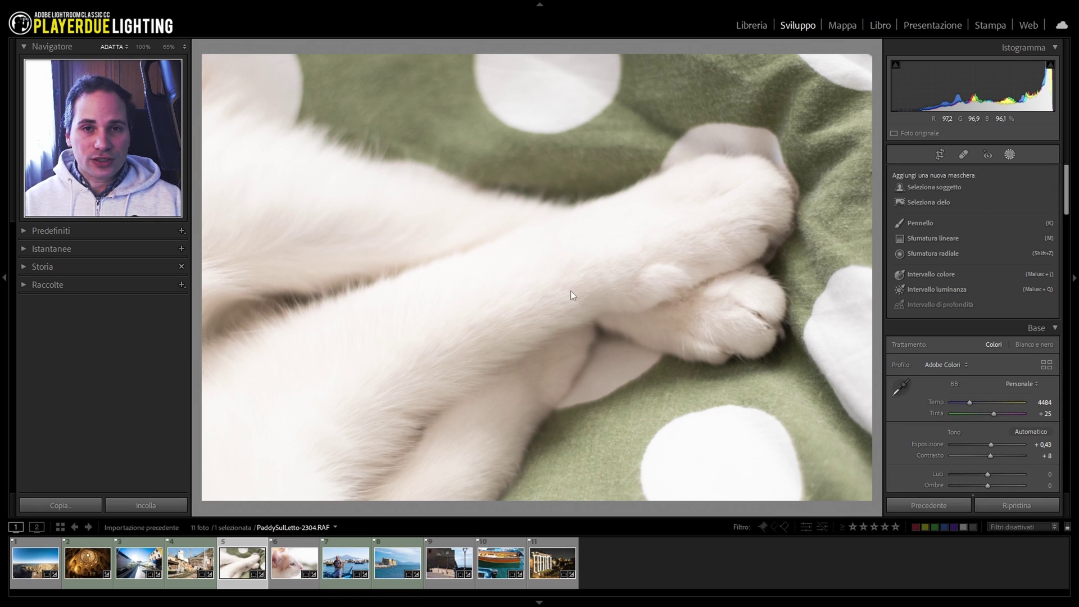
{"action": "left_click", "coordinate": [931, 189]}
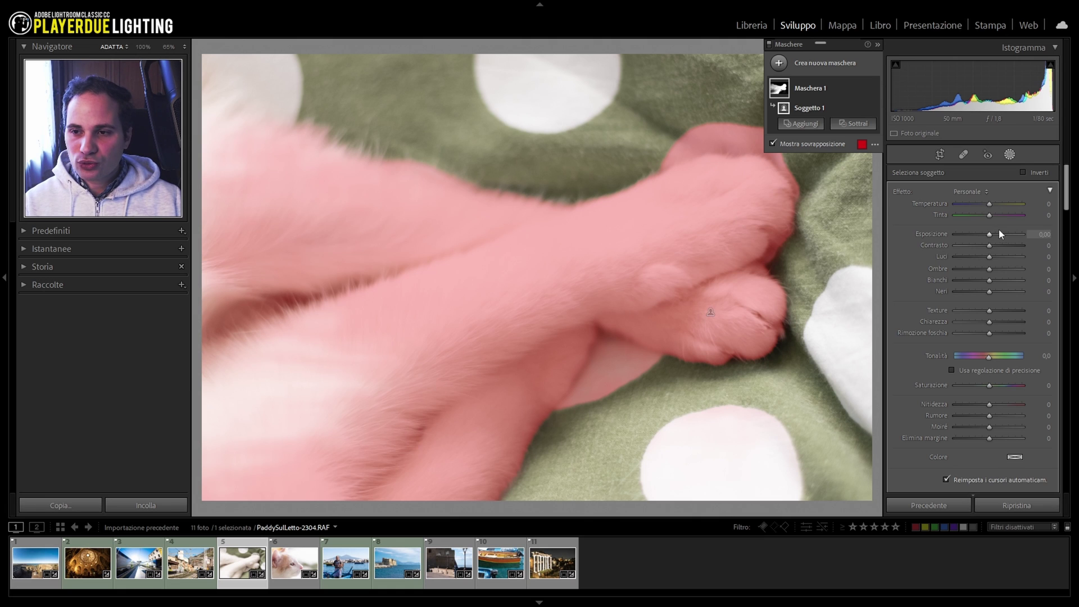
{"action": "mouse_move", "coordinate": [989, 203]}
{"action": "left_mouse_down"}
{"action": "mouse_move", "coordinate": [980, 203]}
{"action": "mouse_move", "coordinate": [997, 201]}
{"action": "left_mouse_up"}
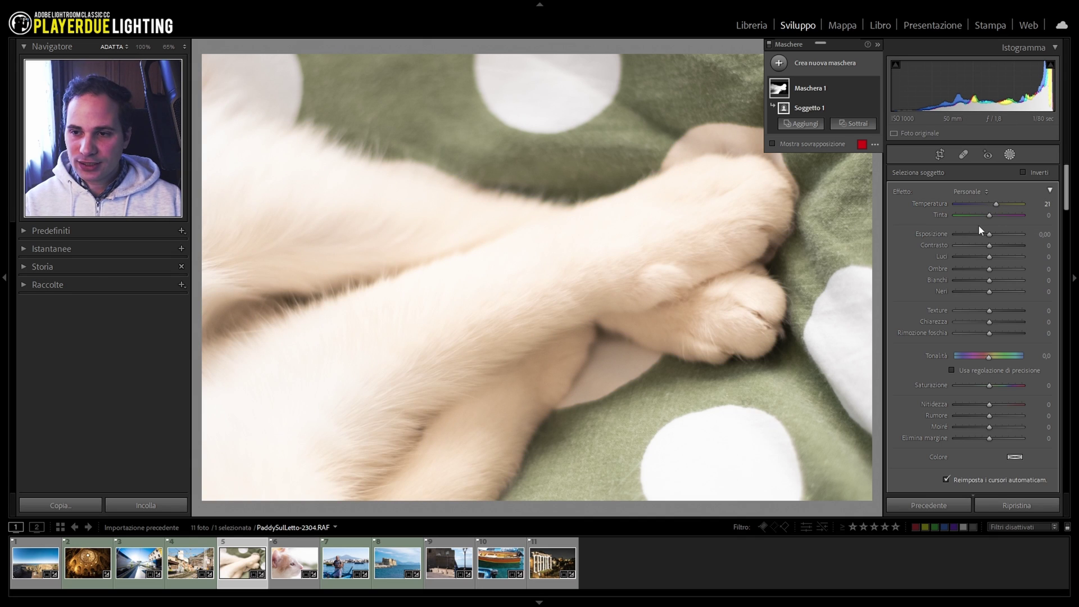
{"action": "left_click_drag", "start_coordinate": [991, 234], "coordinate": [992, 235]}
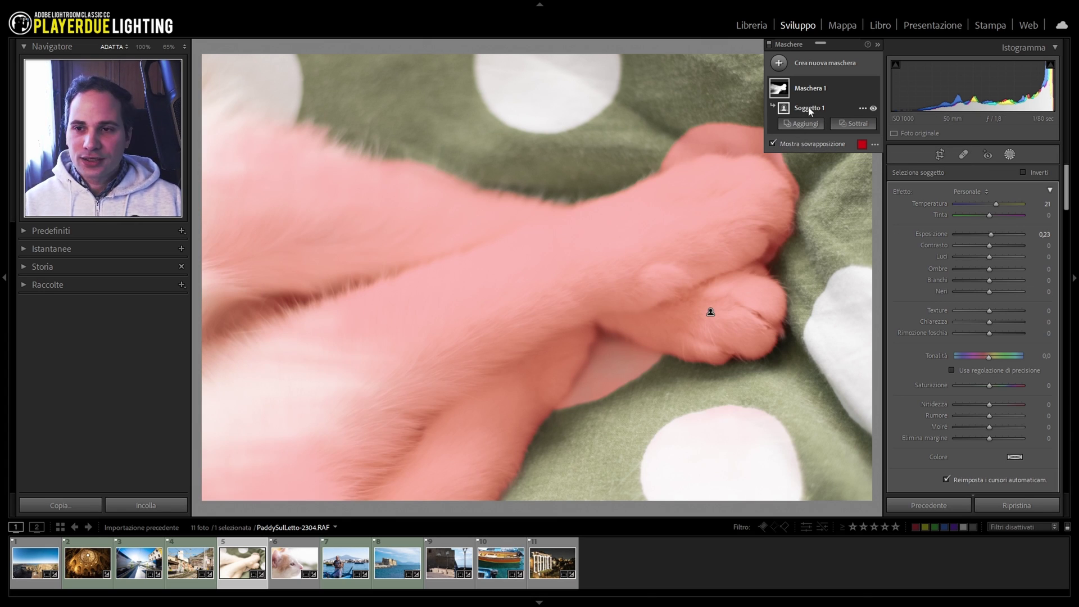
{"action": "left_click", "coordinate": [863, 111]}
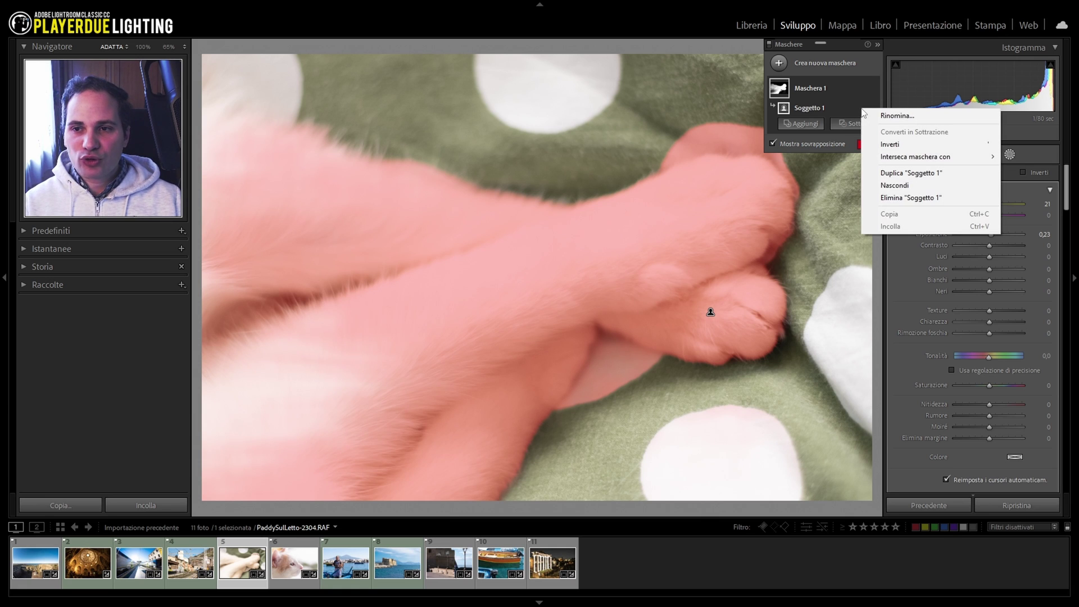
- Subtract a brush stroke from the top of the paw in the cat's subject mask
{"action": "left_click", "coordinate": [855, 110]}
{"action": "left_click", "coordinate": [834, 130]}
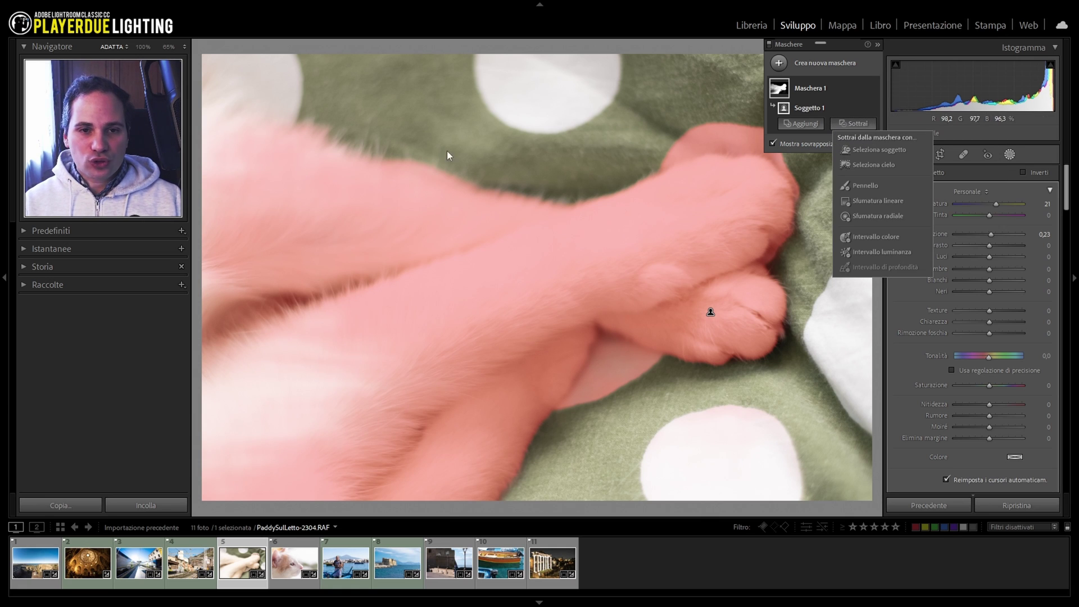
{"action": "left_click", "coordinate": [881, 188]}
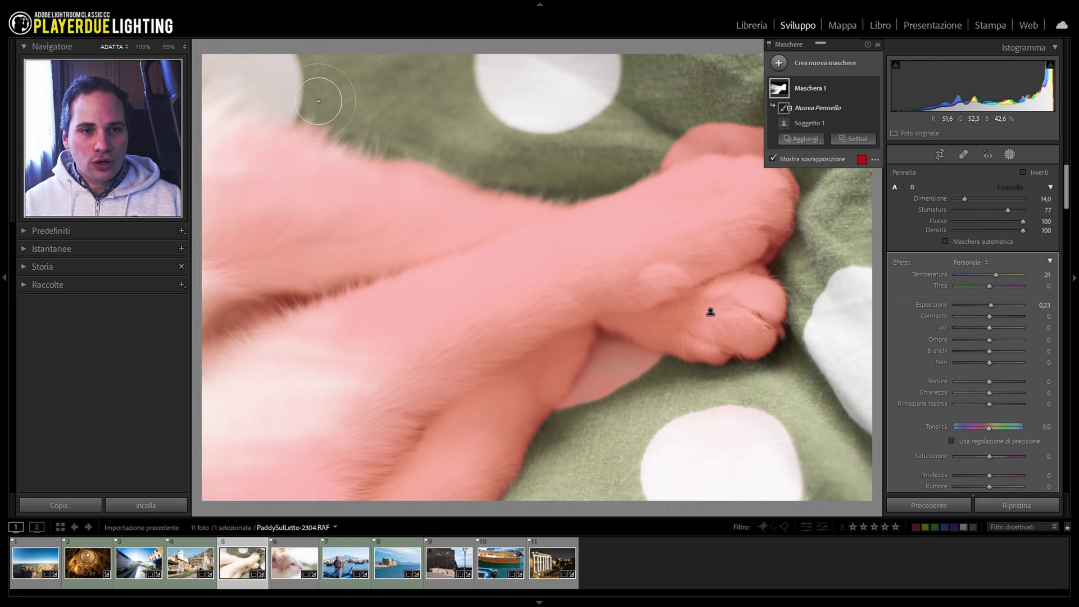
{"action": "mouse_move", "coordinate": [681, 125]}
{"action": "left_mouse_down"}
{"action": "mouse_move", "coordinate": [758, 128]}
{"action": "mouse_move", "coordinate": [731, 118]}
{"action": "mouse_move", "coordinate": [676, 138]}
{"action": "left_mouse_up"}
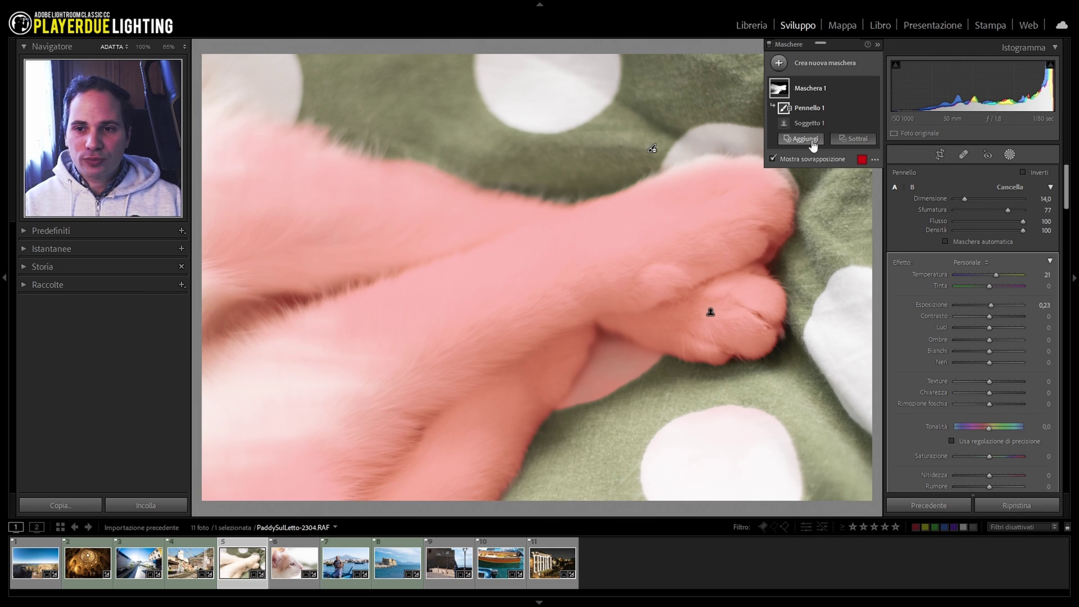
- Add a left-to-right linear gradient with exposure 1.65, then start a sky mask on the Naples castle photo
{"action": "left_click", "coordinate": [801, 139]}
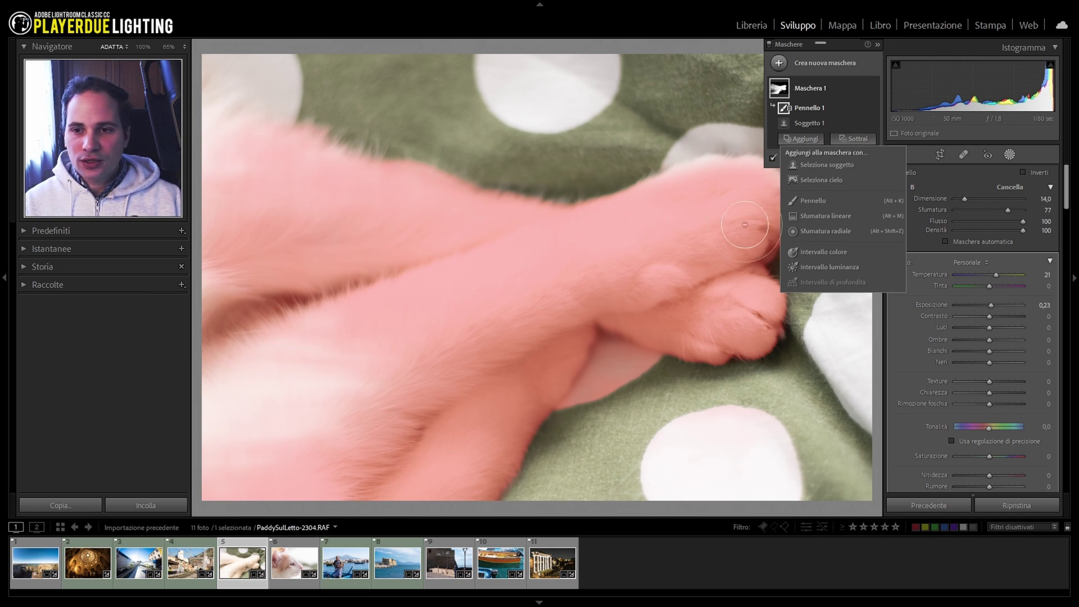
{"action": "left_click", "coordinate": [820, 214]}
{"action": "left_click_drag", "start_coordinate": [304, 229], "coordinate": [702, 221]}
{"action": "left_click_drag", "start_coordinate": [991, 234], "coordinate": [1002, 235]}
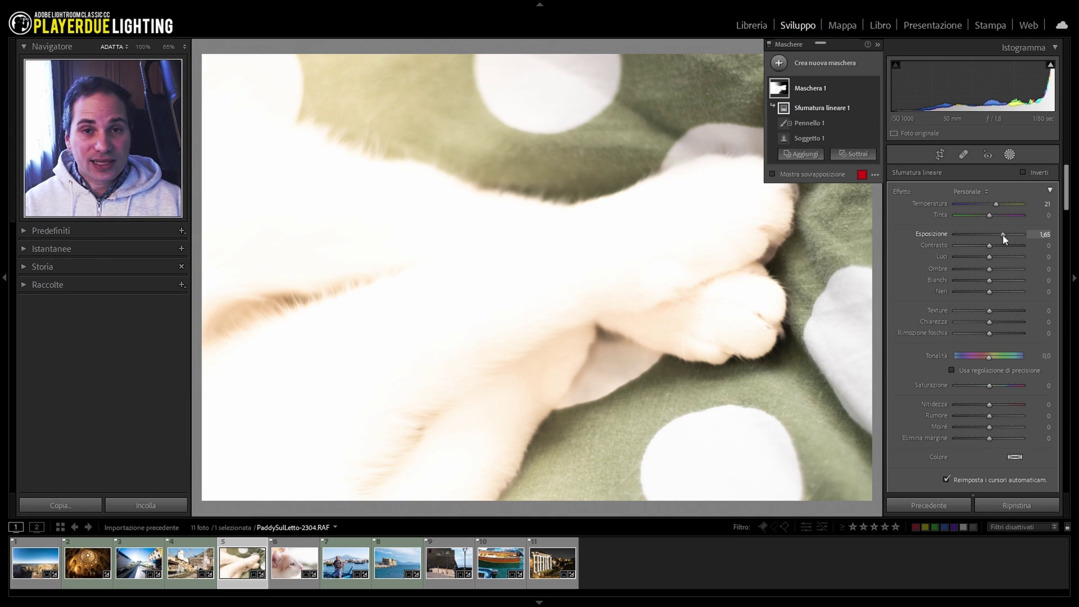
{"action": "key", "text": "o"}
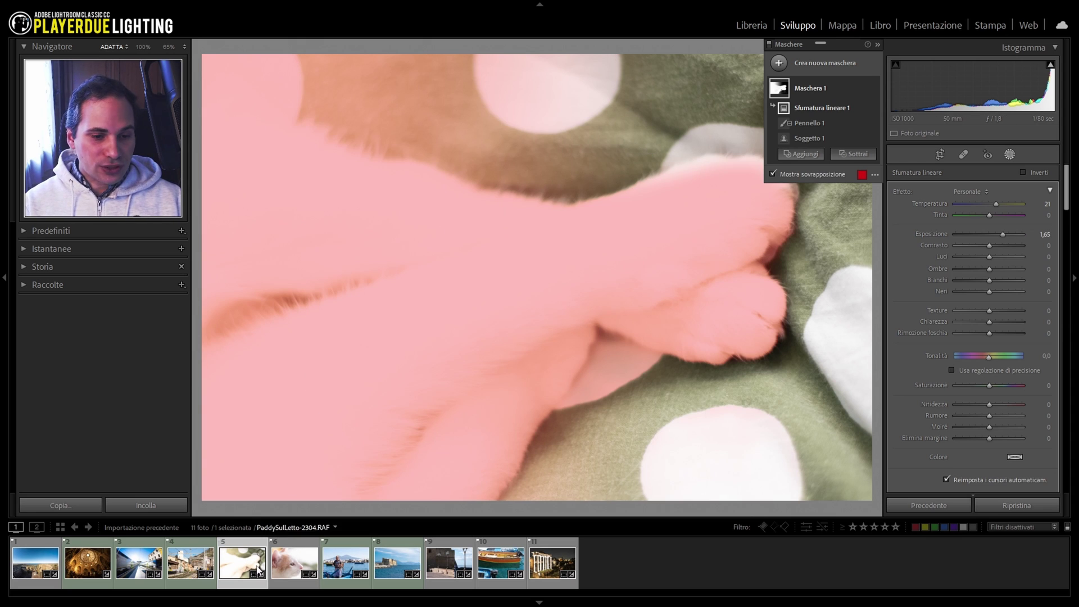
{"action": "left_click", "coordinate": [399, 561]}
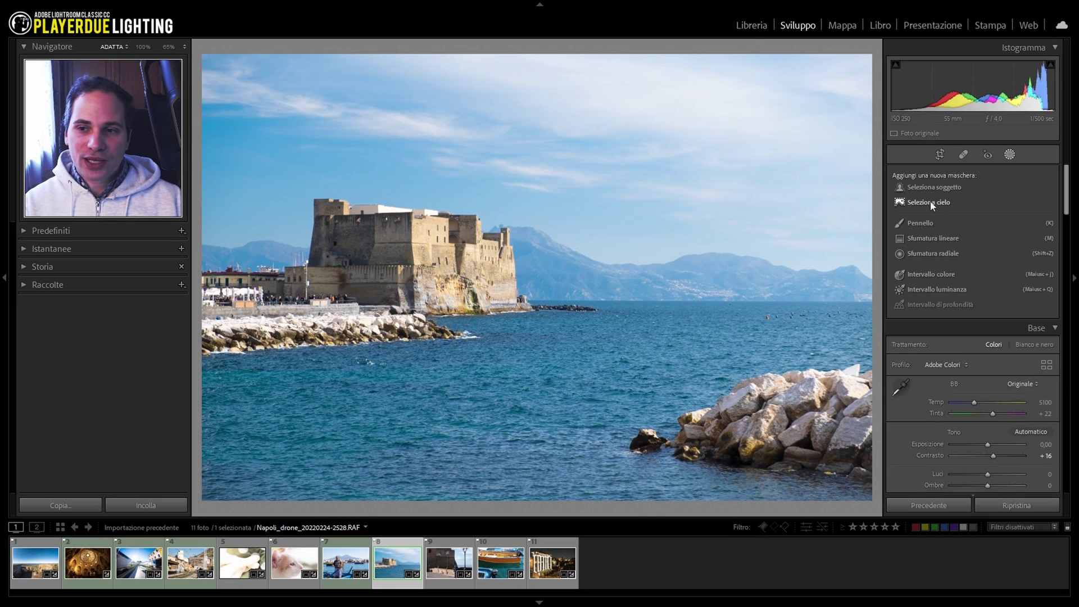
{"action": "left_click", "coordinate": [851, 292]}
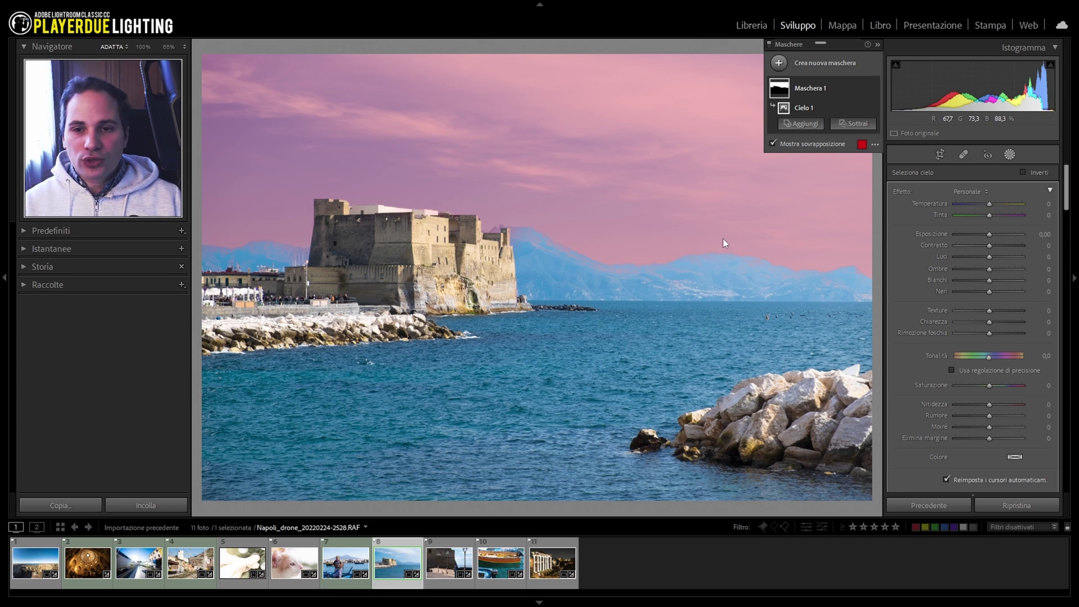
- Set the Naples sky mask's highlights to -3 and temperature to 18, then open the Rome Forum photo
{"action": "key", "text": "o"}
{"action": "left_click_drag", "start_coordinate": [989, 257], "coordinate": [952, 265]}
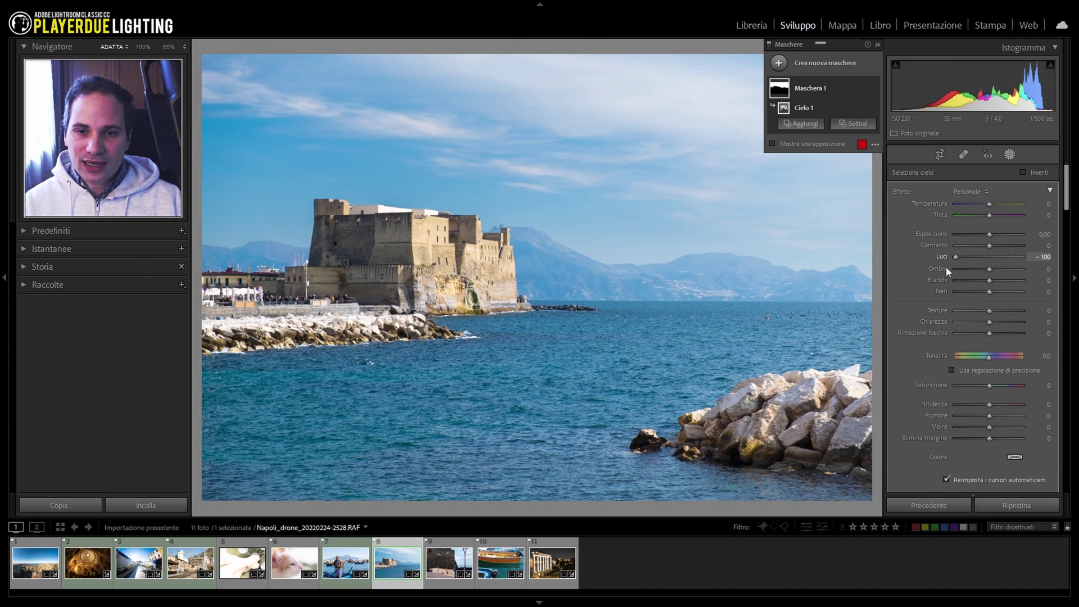
{"action": "left_click_drag", "start_coordinate": [933, 267], "coordinate": [959, 266]}
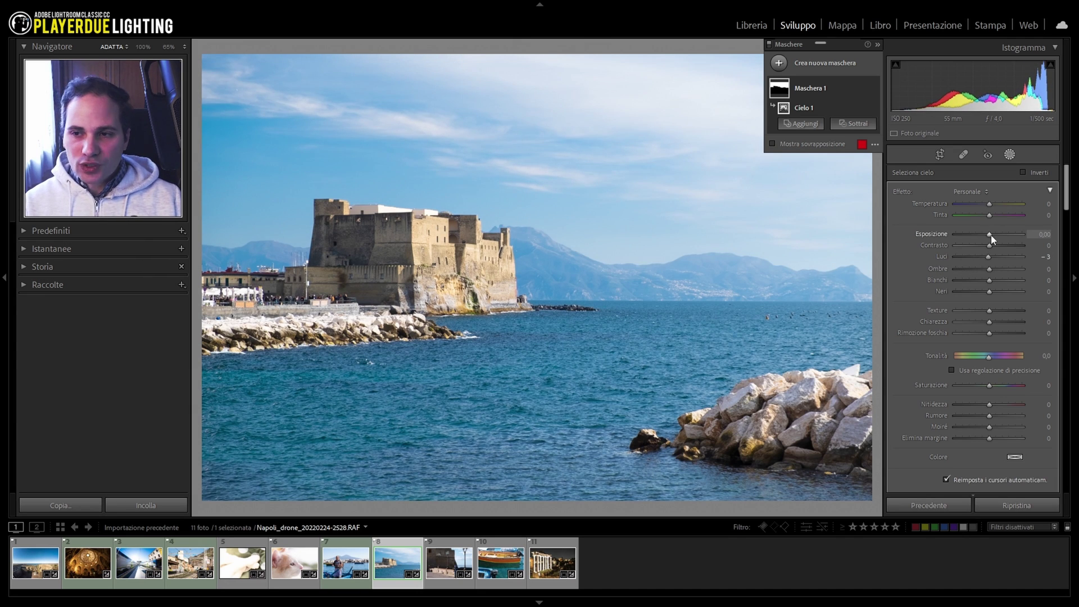
{"action": "left_click_drag", "start_coordinate": [984, 203], "coordinate": [977, 215]}
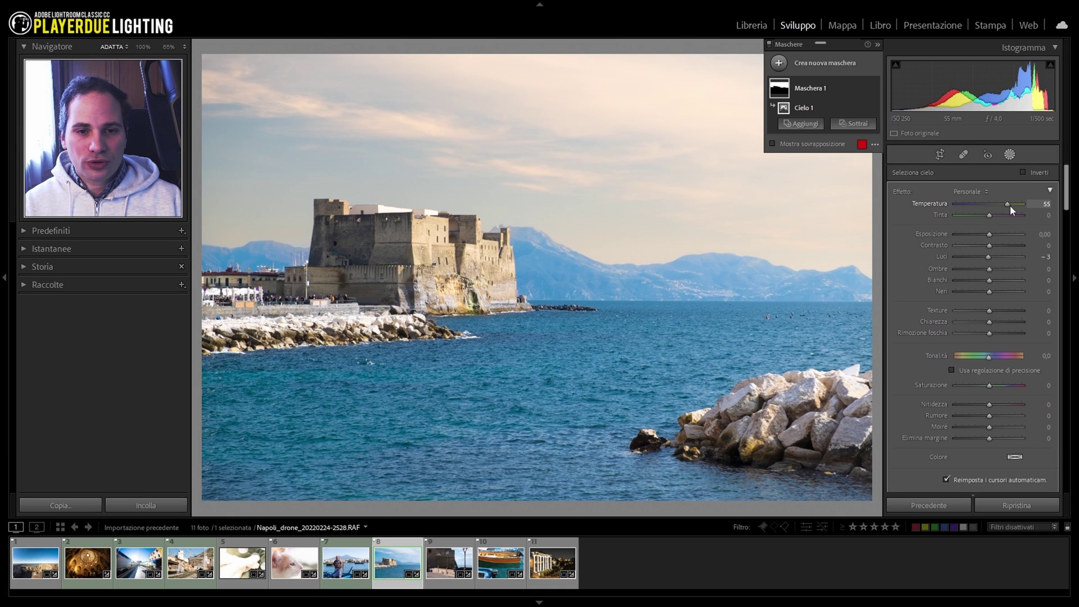
{"action": "mouse_move", "coordinate": [977, 214]}
{"action": "left_mouse_down"}
{"action": "mouse_move", "coordinate": [1001, 218]}
{"action": "mouse_move", "coordinate": [992, 220]}
{"action": "left_mouse_up"}
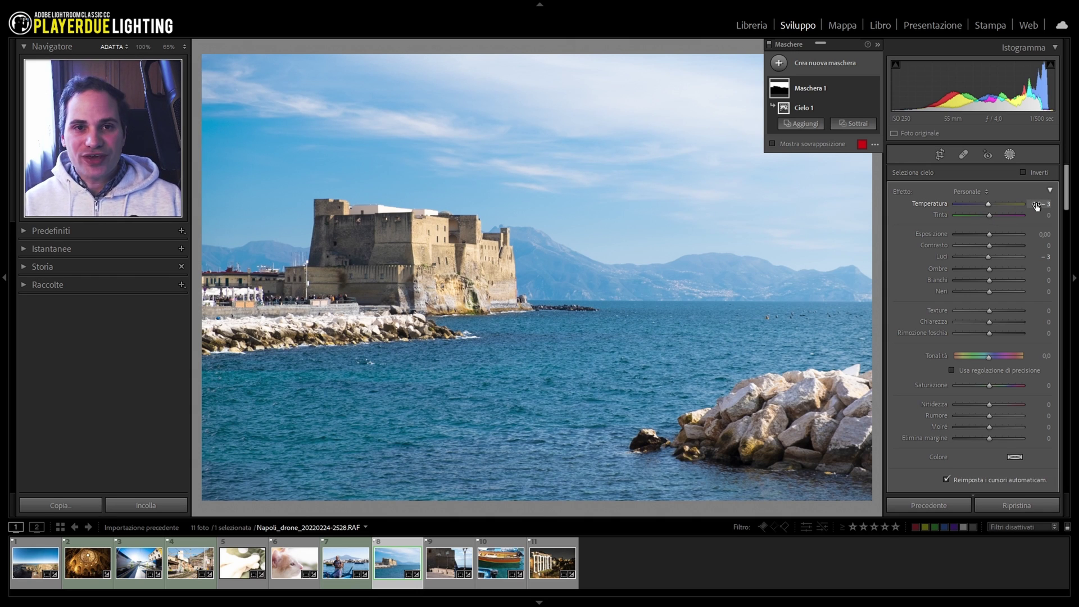
{"action": "left_click", "coordinate": [553, 561]}
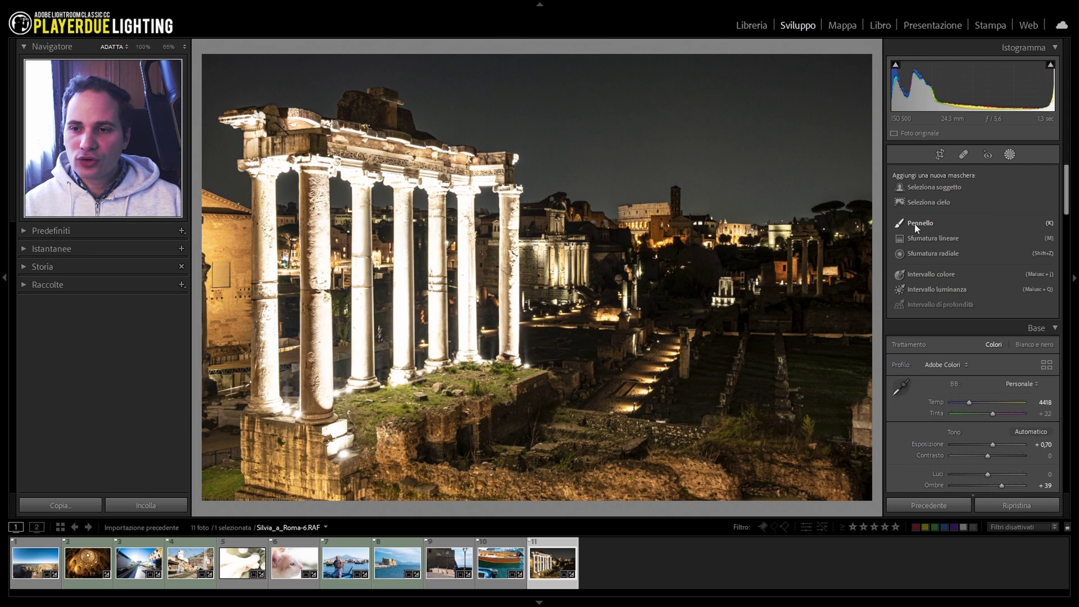
- Start a new brush mask and paint down all seven temple columns
{"action": "left_click", "coordinate": [1009, 155]}
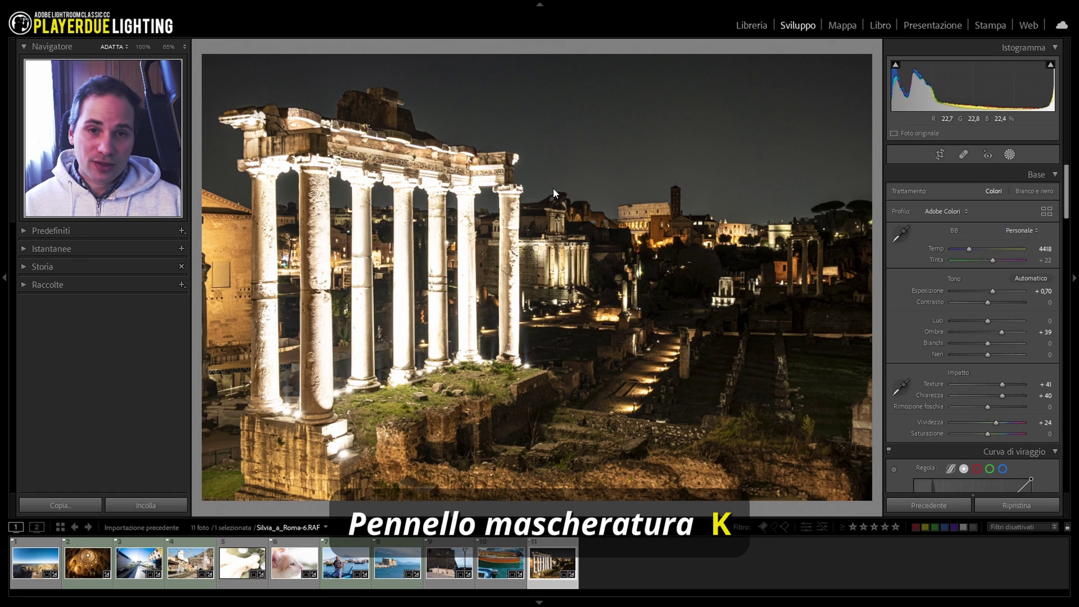
{"action": "key", "text": "k"}
{"action": "scroll", "coordinate": [508, 185], "scroll_direction": "down", "scroll_amount": 3}
{"action": "left_click_drag", "start_coordinate": [508, 191], "coordinate": [504, 319]}
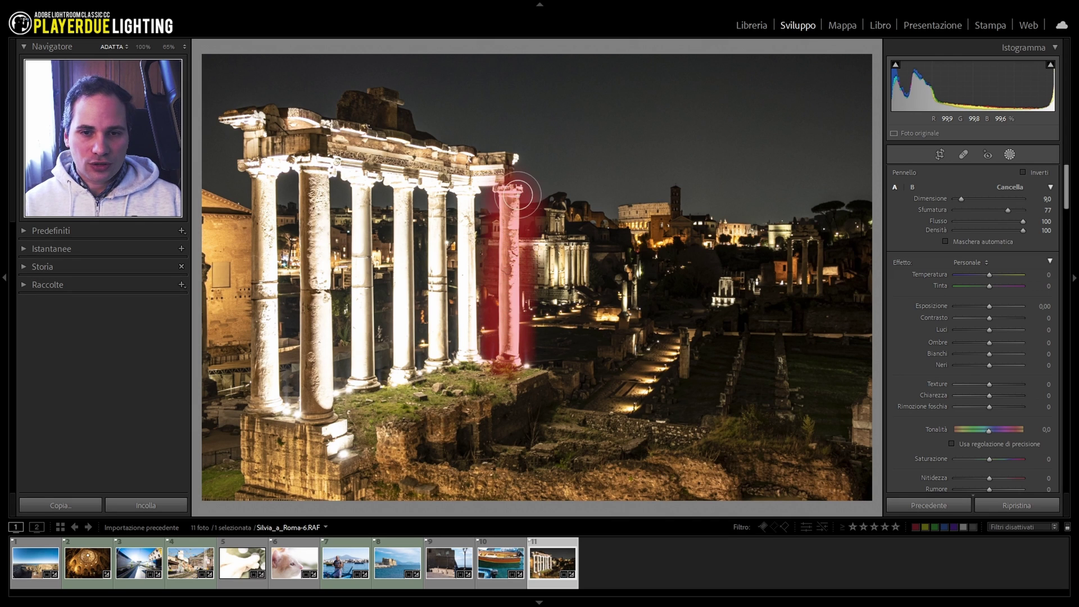
{"action": "left_click_drag", "start_coordinate": [466, 169], "coordinate": [467, 359]}
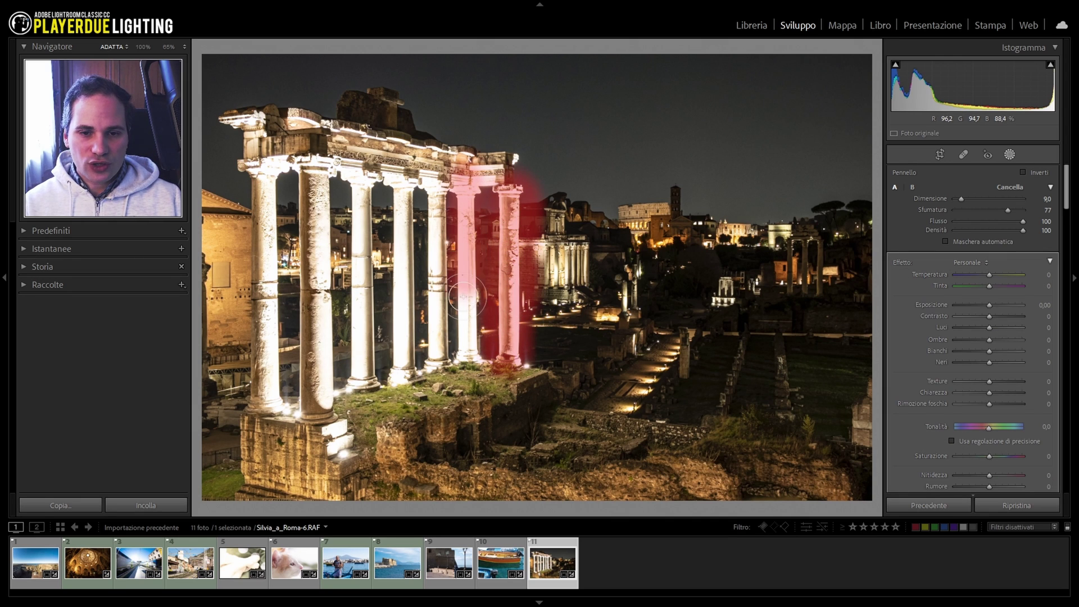
{"action": "left_click_drag", "start_coordinate": [437, 191], "coordinate": [438, 376]}
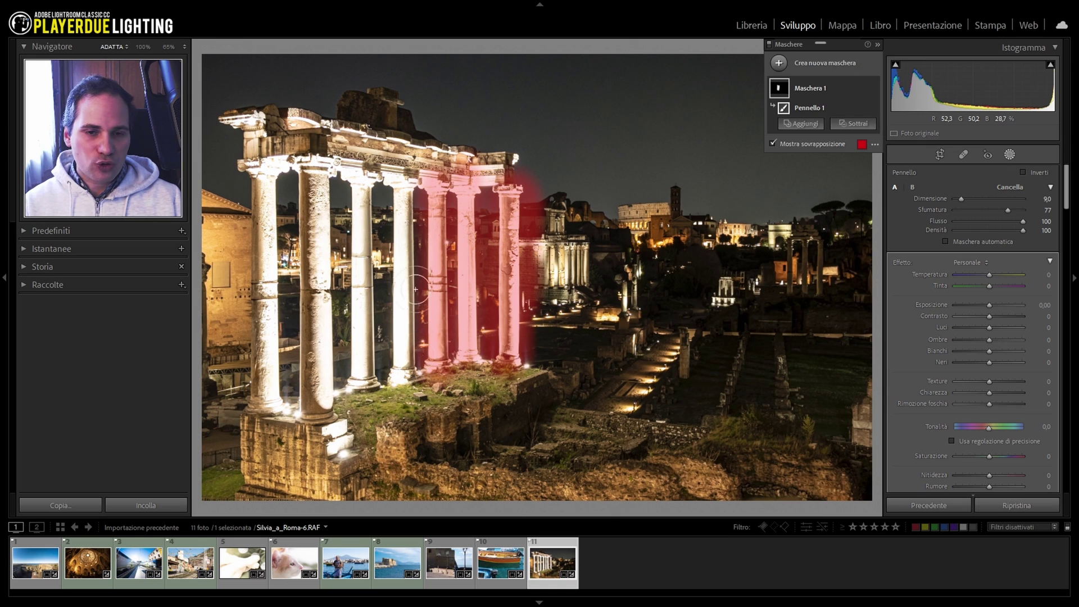
{"action": "left_click_drag", "start_coordinate": [396, 179], "coordinate": [402, 388]}
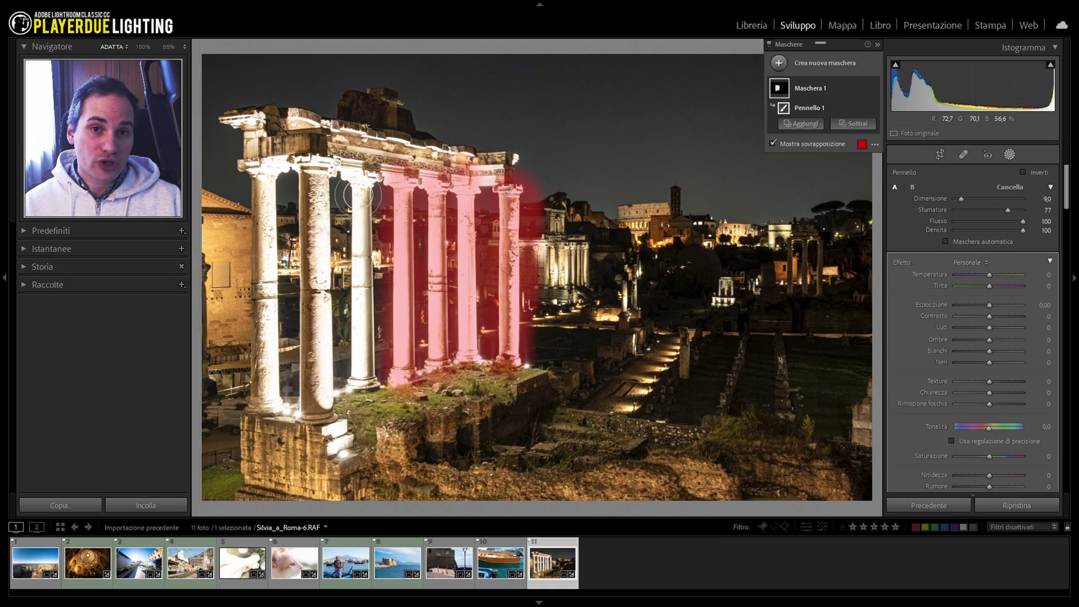
{"action": "left_click_drag", "start_coordinate": [359, 163], "coordinate": [365, 387]}
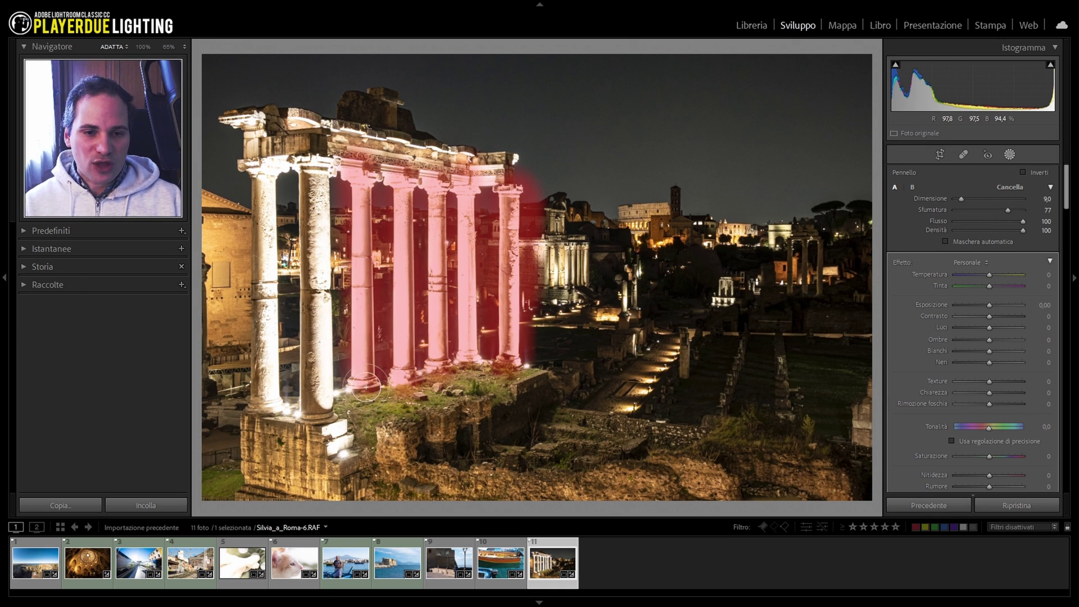
{"action": "left_click_drag", "start_coordinate": [318, 149], "coordinate": [320, 413]}
{"action": "left_click_drag", "start_coordinate": [267, 155], "coordinate": [267, 416]}
- Extend the mask over the upper entablature and a column base, then lower highlights to -45
{"action": "left_click_drag", "start_coordinate": [270, 157], "coordinate": [379, 163]}
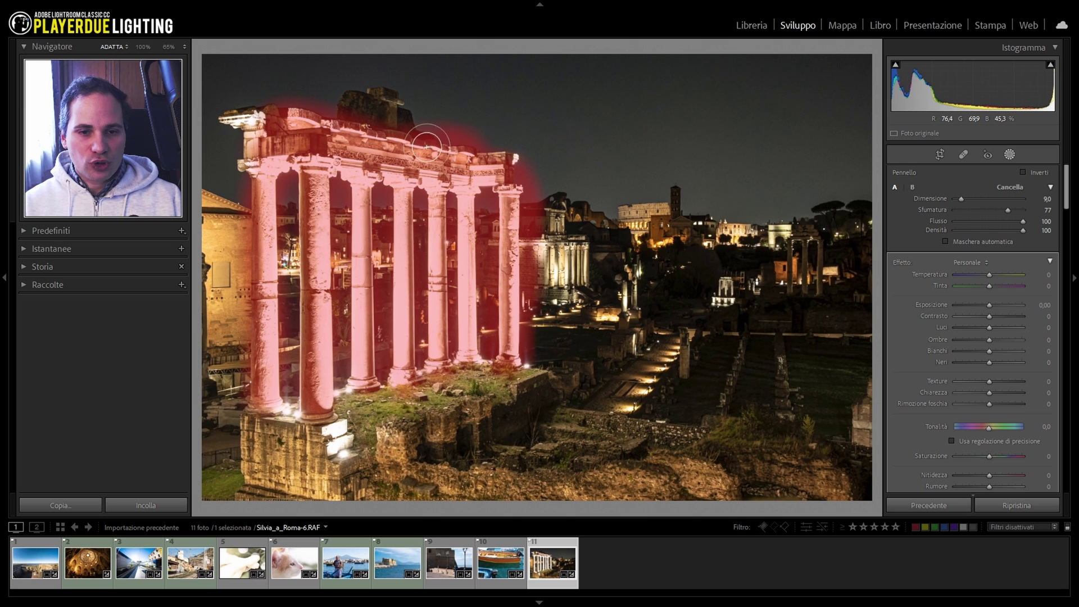
{"action": "left_click_drag", "start_coordinate": [379, 163], "coordinate": [316, 176]}
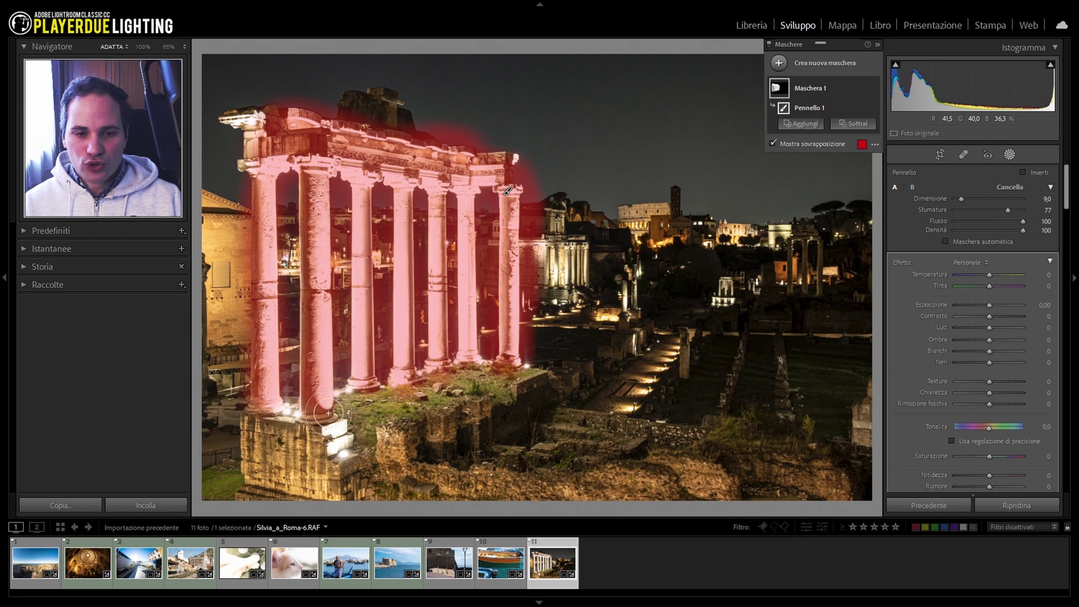
{"action": "left_click_drag", "start_coordinate": [329, 413], "coordinate": [337, 446]}
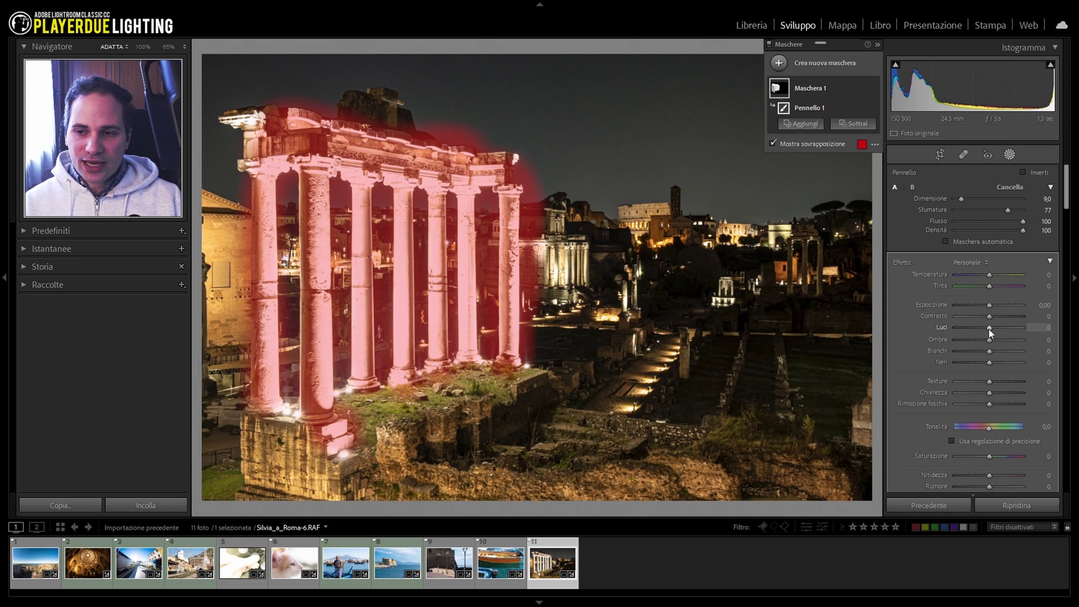
{"action": "key", "text": "o"}
{"action": "left_click_drag", "start_coordinate": [989, 328], "coordinate": [973, 332]}
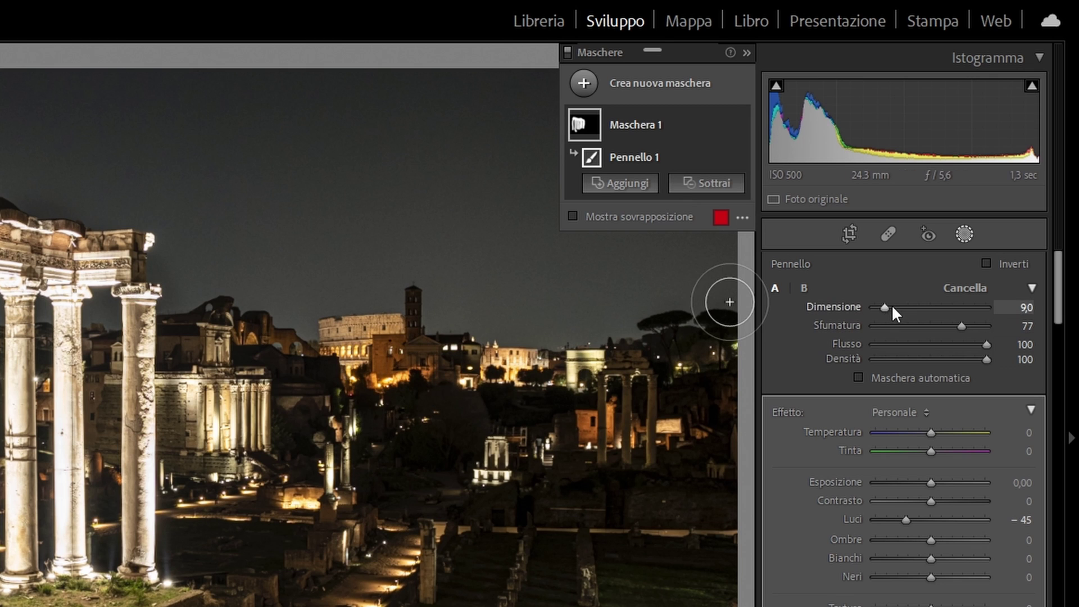
- Undo the oversized brush strokes covering the photo and shrink the brush to size 3.0
{"action": "left_click_drag", "start_coordinate": [885, 307], "coordinate": [940, 310]}
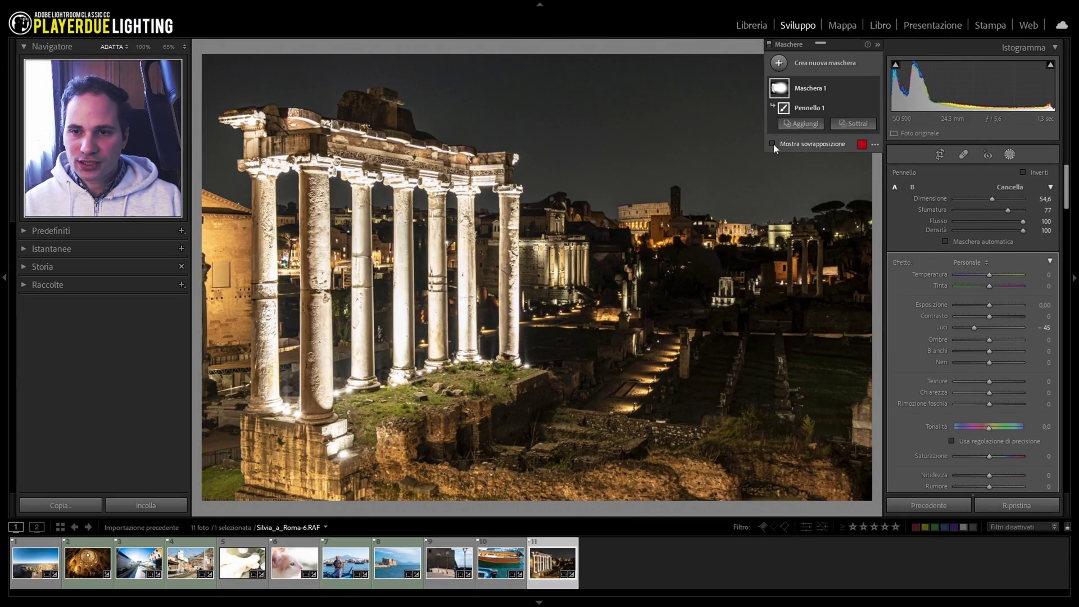
{"action": "key", "text": "o"}
{"action": "key", "text": "ctrl+z"}
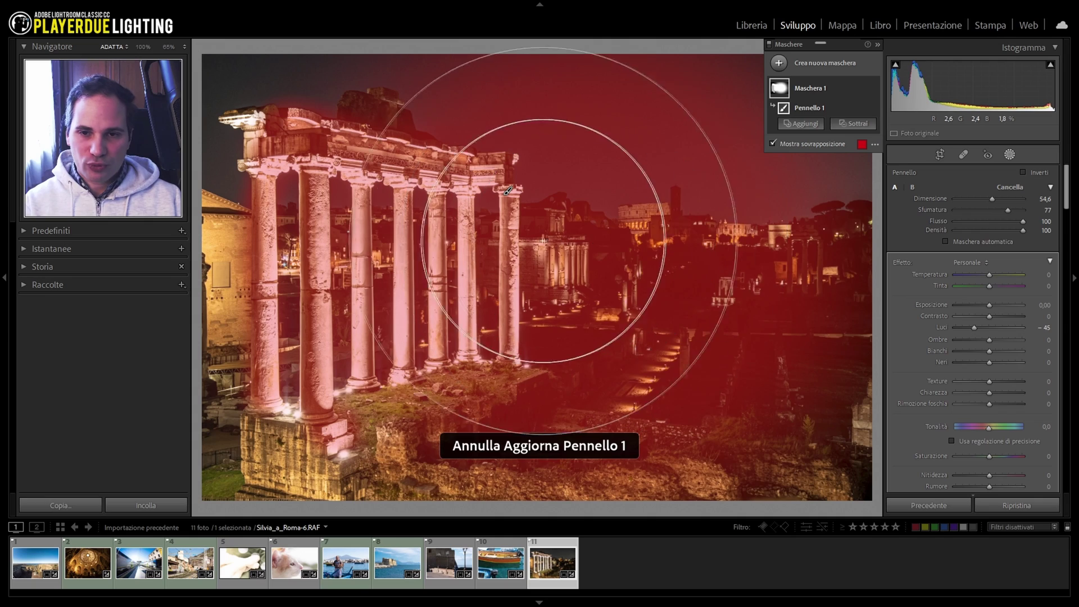
{"action": "left_click", "coordinate": [637, 264]}
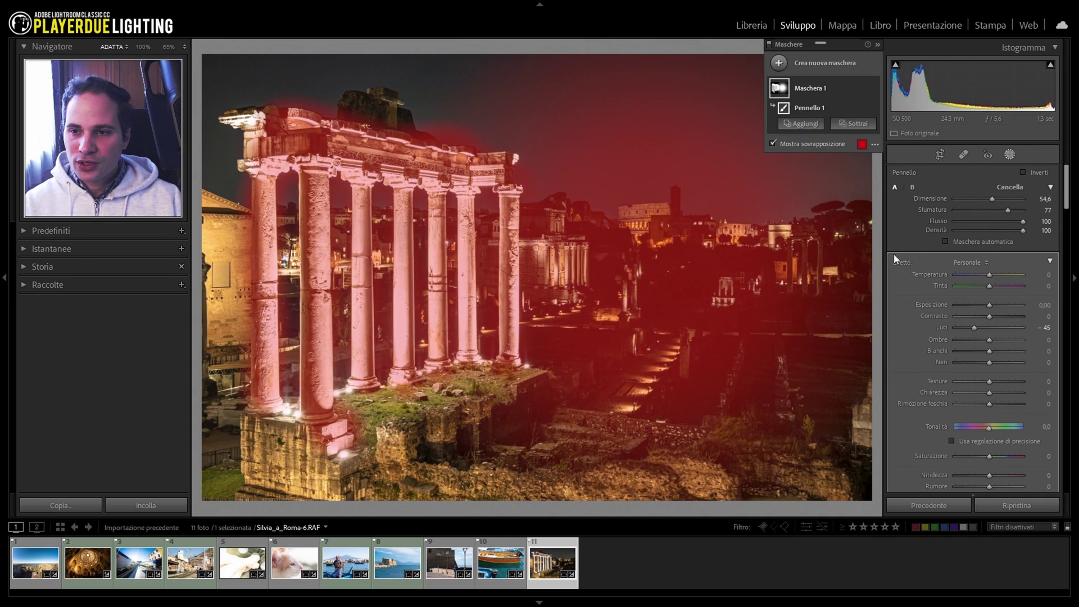
{"action": "key", "text": "ctrl+z"}
{"action": "left_click_drag", "start_coordinate": [993, 198], "coordinate": [954, 198]}
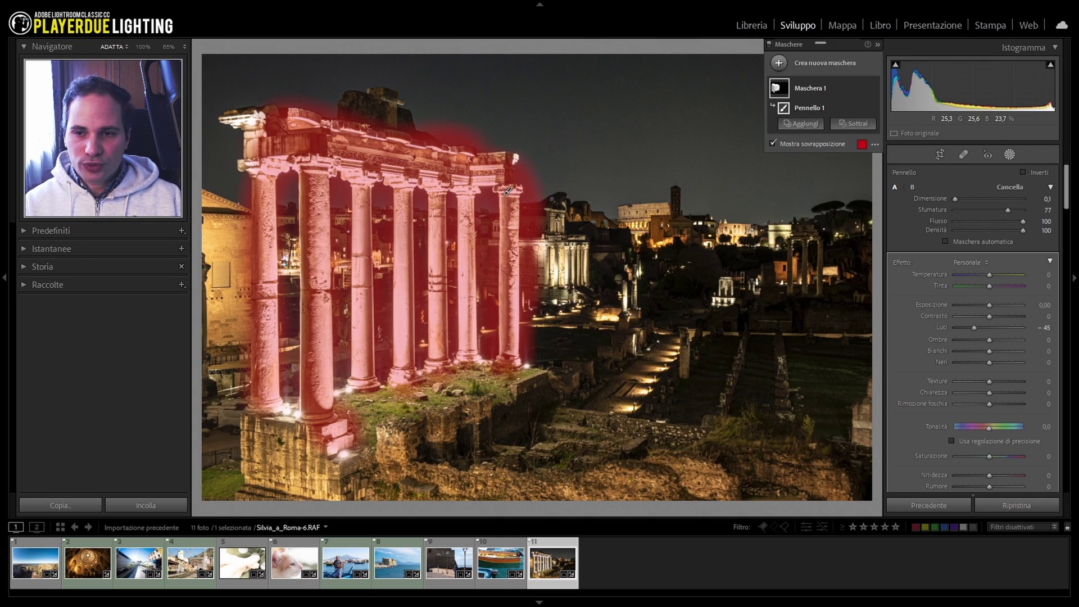
{"action": "key", "text": "z"}
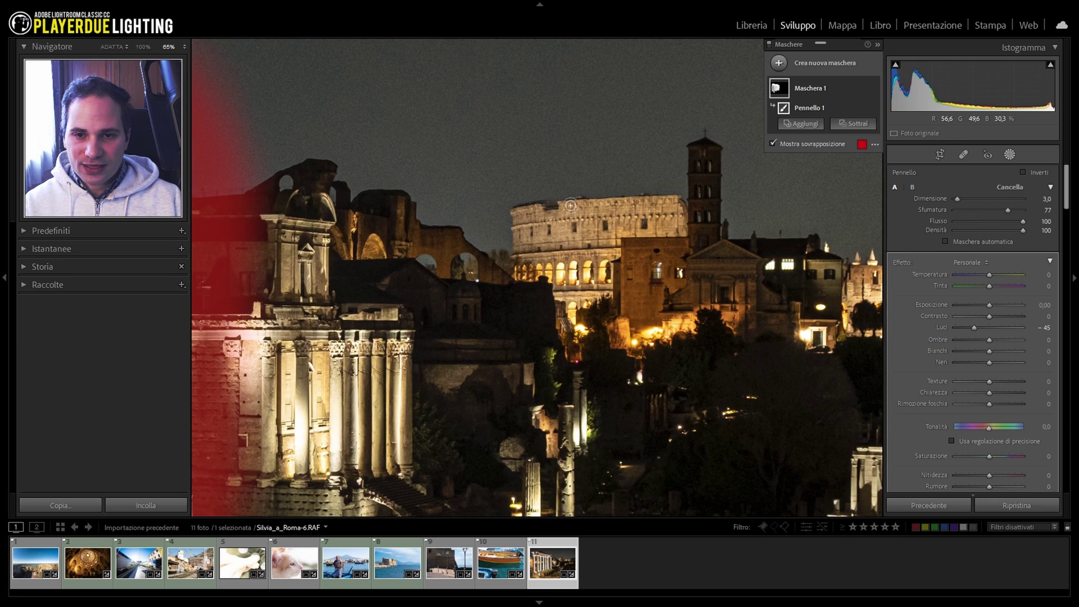
- Paint the mask along the Colosseum's top rim and over its lower arches
{"action": "left_click_drag", "start_coordinate": [555, 206], "coordinate": [668, 201]}
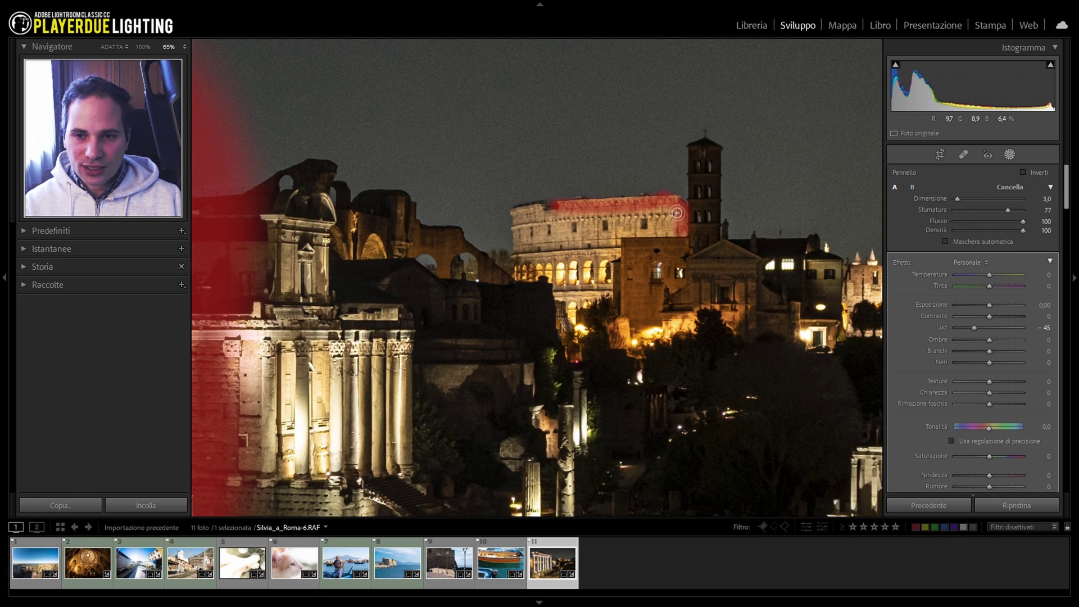
{"action": "left_click_drag", "start_coordinate": [592, 289], "coordinate": [544, 281]}
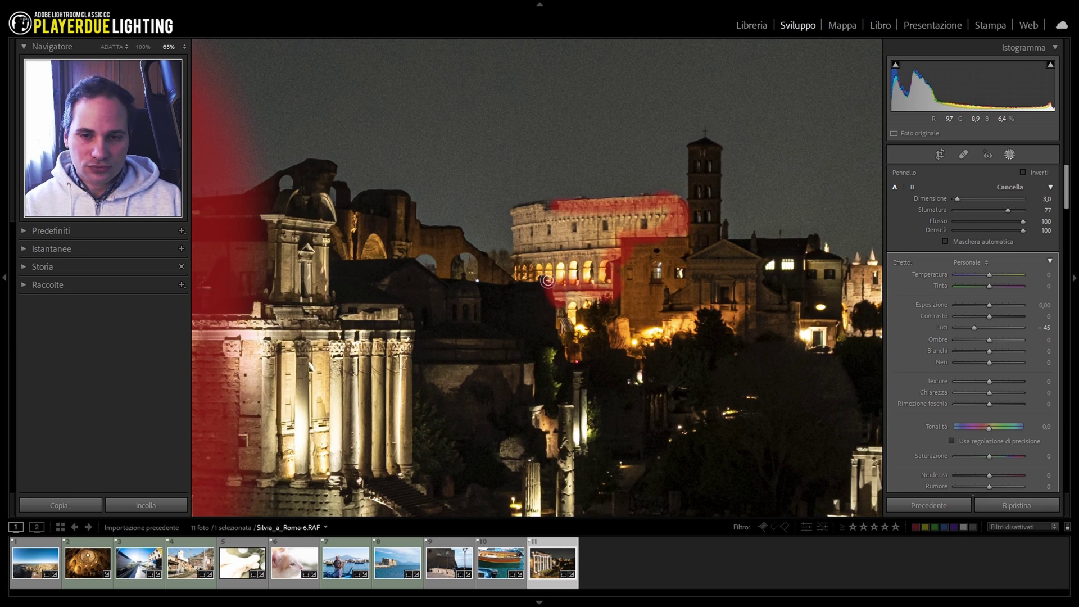
{"action": "left_click", "coordinate": [588, 212]}
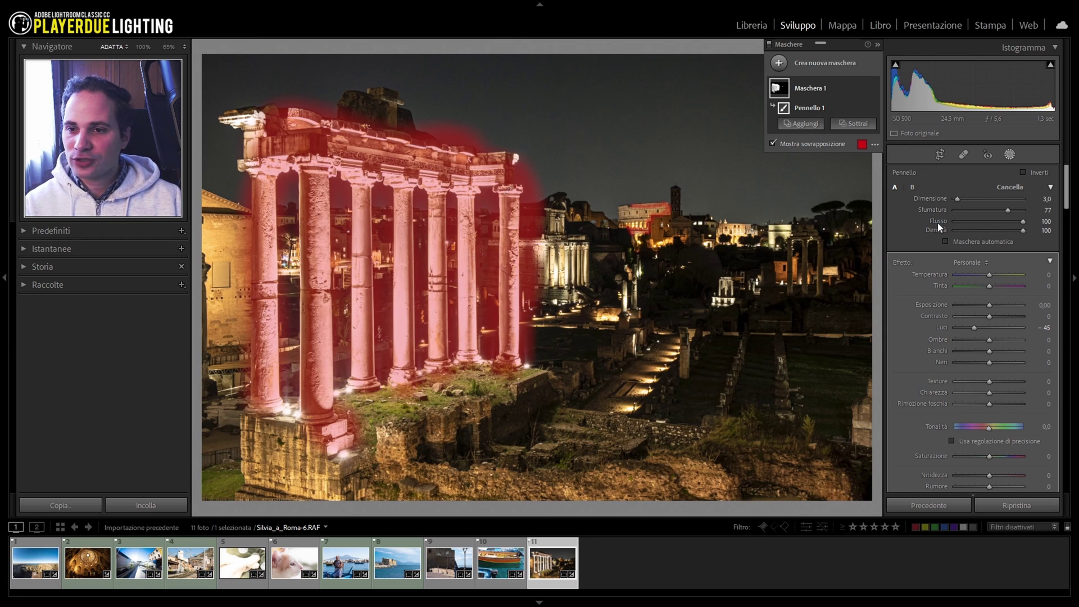
- Set the brush feather to 0 and paint hard-edged strokes across the upper and lower sky
{"action": "left_click_drag", "start_coordinate": [958, 200], "coordinate": [976, 200]}
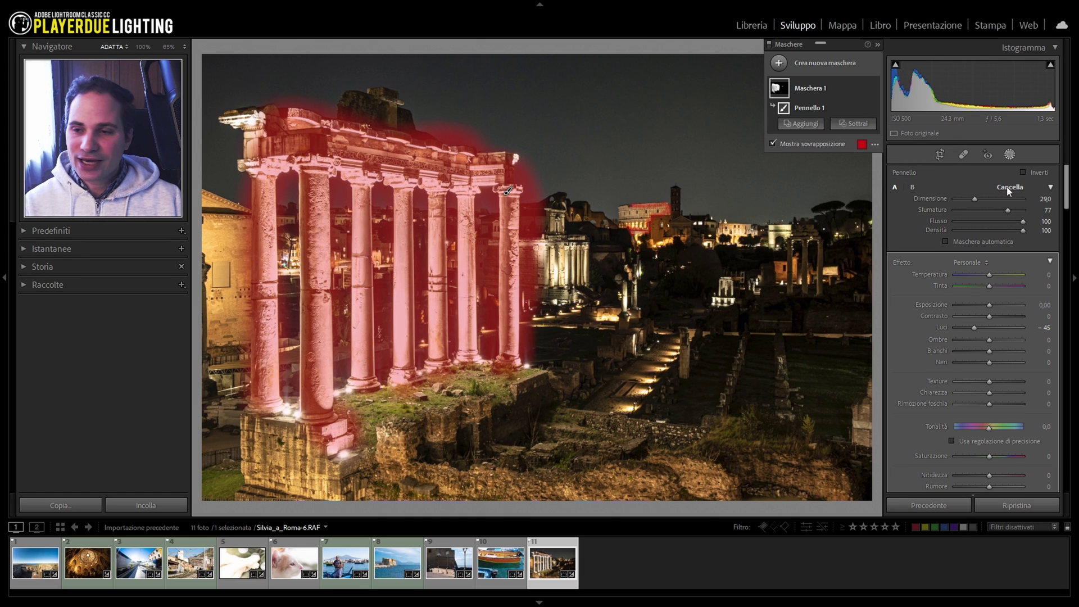
{"action": "left_click_drag", "start_coordinate": [1008, 213], "coordinate": [955, 212]}
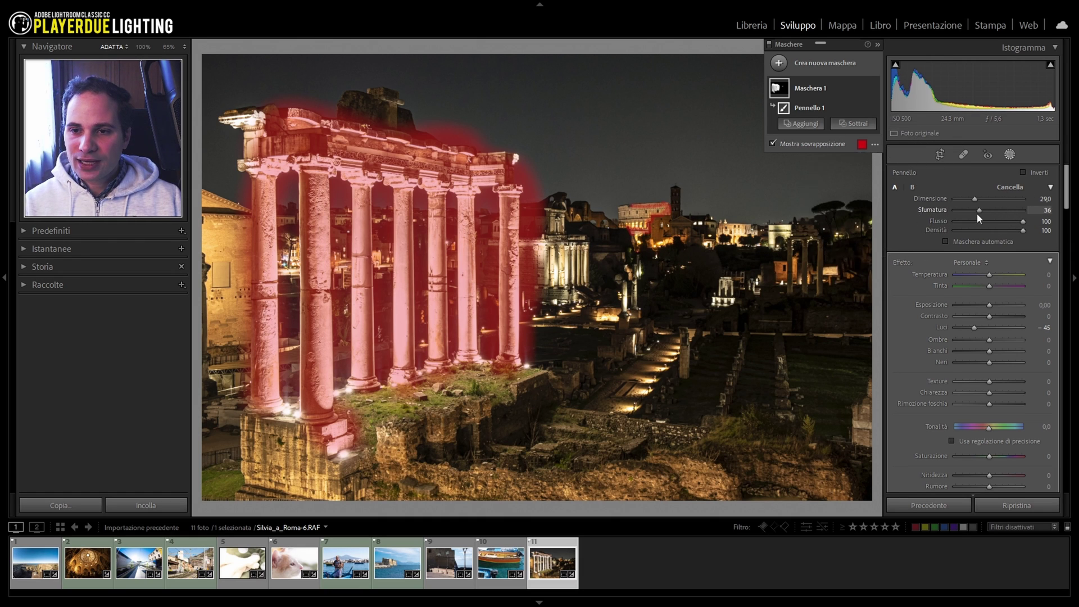
{"action": "scroll", "coordinate": [573, 163], "scroll_direction": "down", "scroll_amount": 3}
{"action": "scroll", "coordinate": [579, 145], "scroll_direction": "down", "scroll_amount": 2}
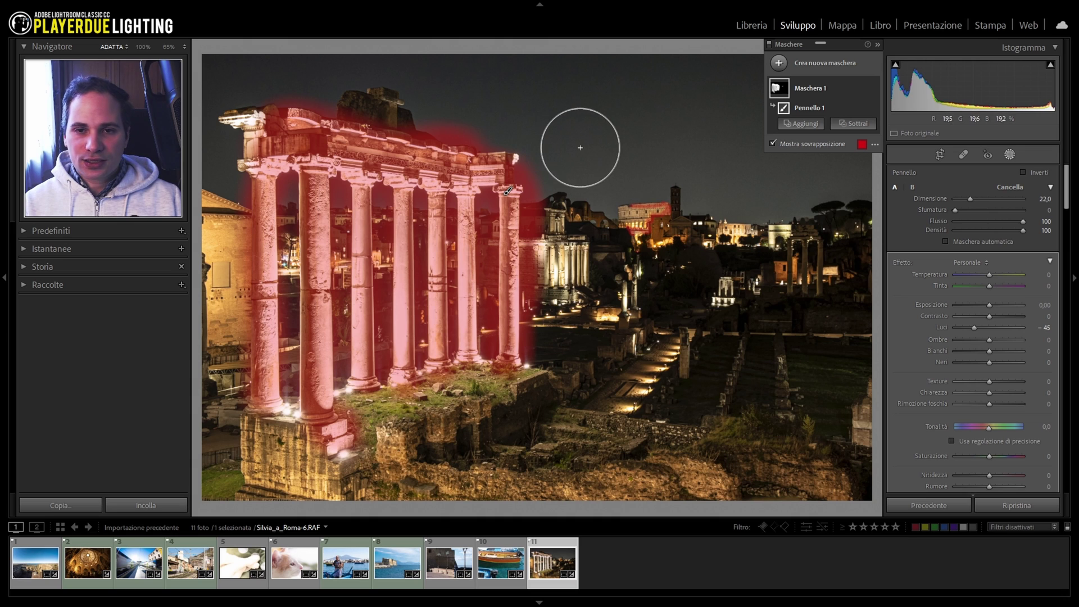
{"action": "scroll", "coordinate": [590, 118], "scroll_direction": "down", "scroll_amount": 1}
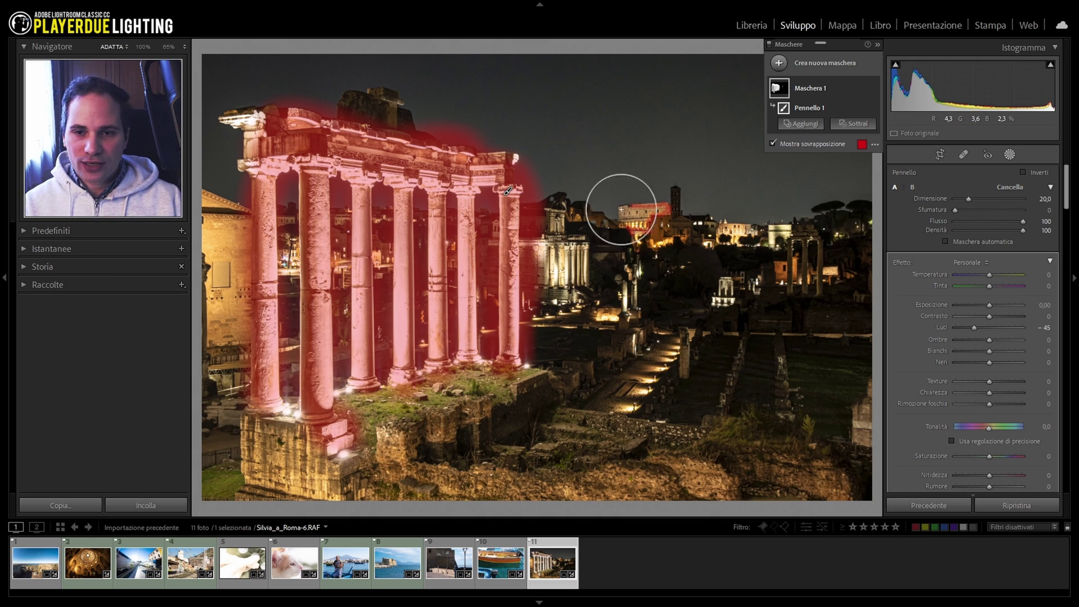
{"action": "scroll", "coordinate": [578, 115], "scroll_direction": "down", "scroll_amount": 3}
{"action": "left_click_drag", "start_coordinate": [576, 111], "coordinate": [767, 111]}
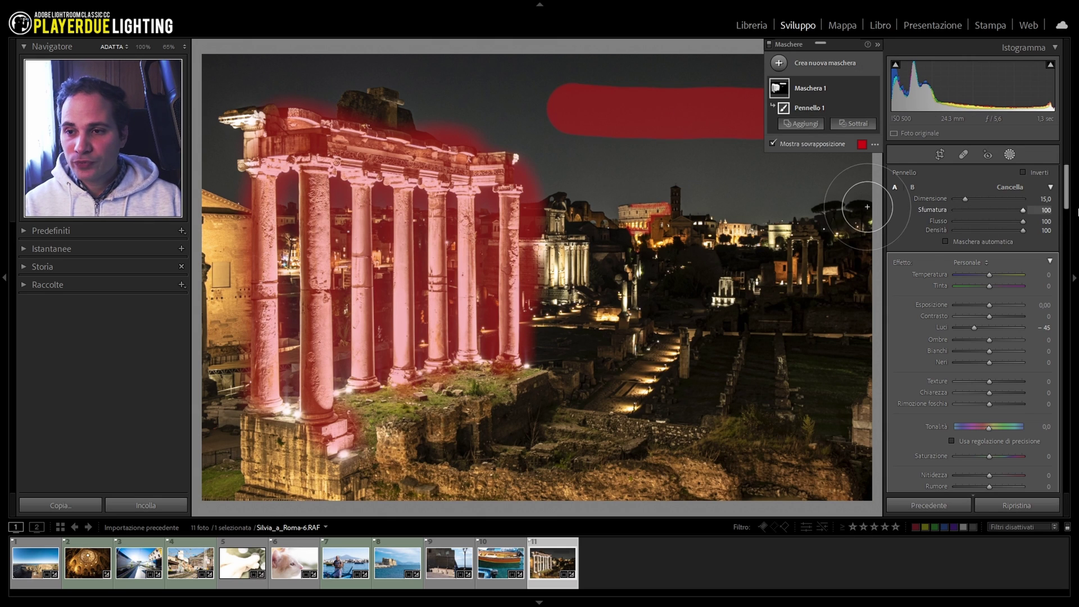
{"action": "mouse_move", "coordinate": [563, 173]}
{"action": "left_mouse_down"}
{"action": "mouse_move", "coordinate": [646, 188]}
{"action": "mouse_move", "coordinate": [811, 191]}
{"action": "left_mouse_up"}
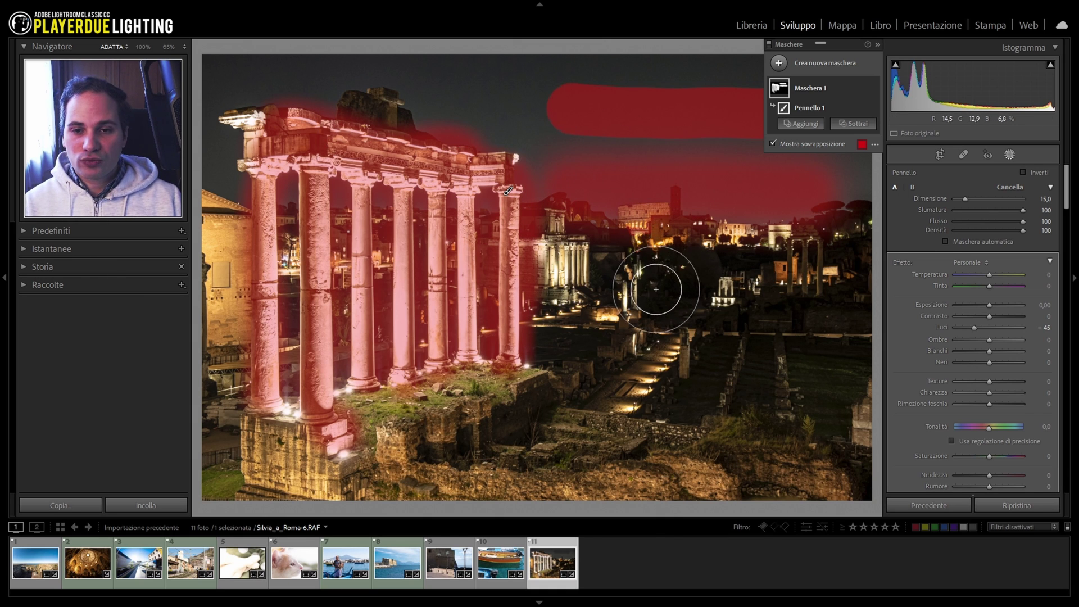
{"action": "scroll", "coordinate": [649, 288], "scroll_direction": "up", "scroll_amount": 1}
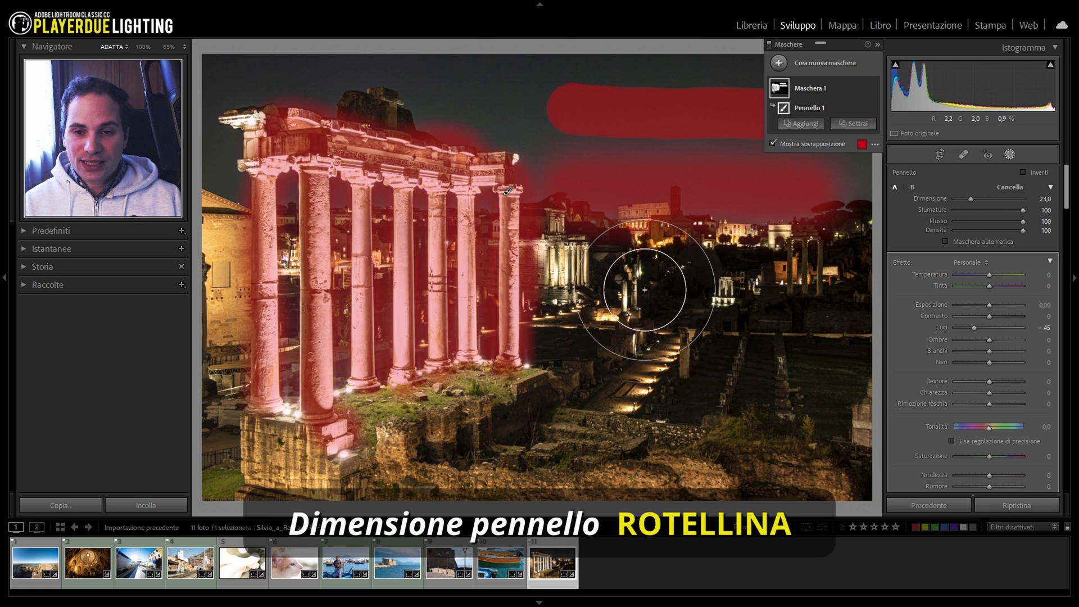
- Resize the brush with the scroll wheel and set its feather back to 0
{"action": "scroll", "coordinate": [639, 281], "scroll_direction": "up", "scroll_amount": 4}
{"action": "scroll", "coordinate": [640, 269], "scroll_direction": "up", "scroll_amount": 3}
{"action": "scroll", "coordinate": [640, 268], "scroll_direction": "down", "scroll_amount": 1}
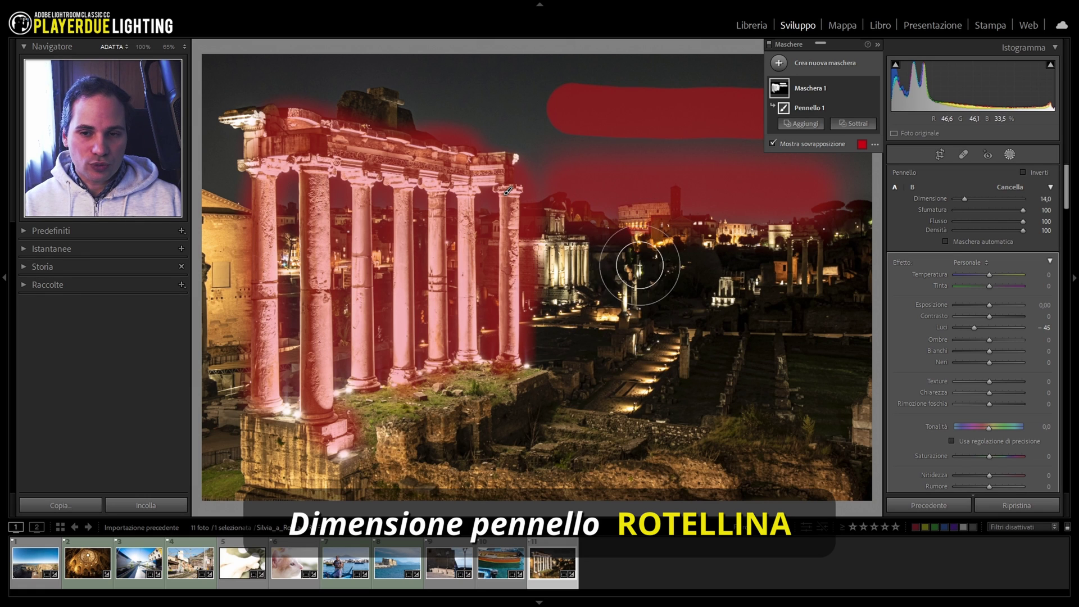
{"action": "scroll", "coordinate": [637, 266], "scroll_direction": "down", "scroll_amount": 1}
{"action": "scroll", "coordinate": [637, 266], "scroll_direction": "down", "scroll_amount": 3, "text": "shift"}
{"action": "scroll", "coordinate": [637, 266], "scroll_direction": "up", "scroll_amount": 3, "text": "shift"}
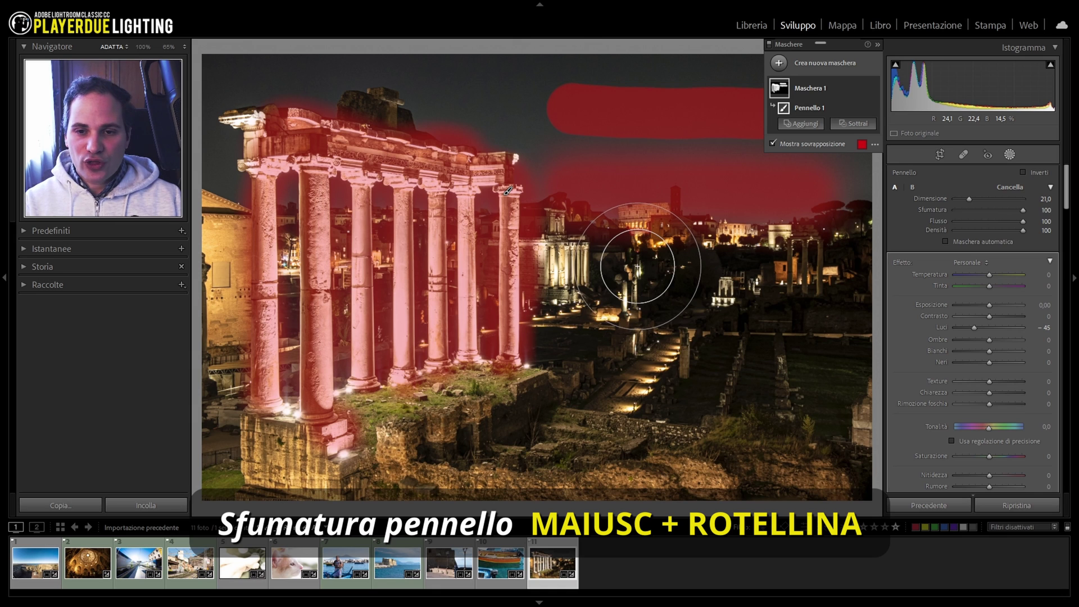
{"action": "scroll", "coordinate": [636, 266], "scroll_direction": "down", "scroll_amount": 7, "text": "shift"}
{"action": "scroll", "coordinate": [634, 264], "scroll_direction": "down", "scroll_amount": 7, "text": "shift"}
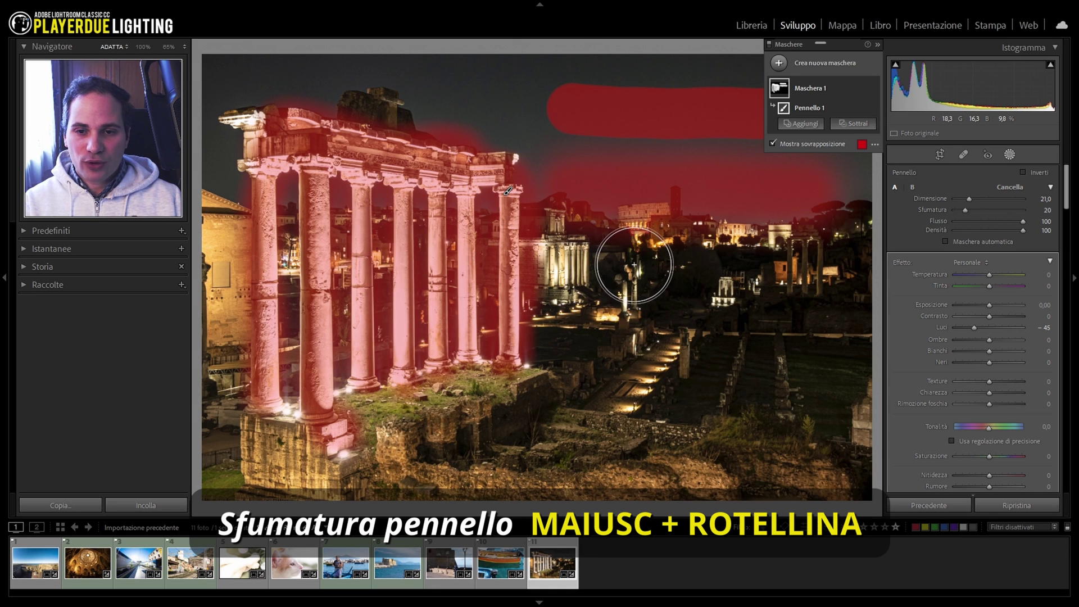
{"action": "scroll", "coordinate": [631, 268], "scroll_direction": "up", "scroll_amount": 5}
{"action": "scroll", "coordinate": [623, 270], "scroll_direction": "up", "scroll_amount": 5}
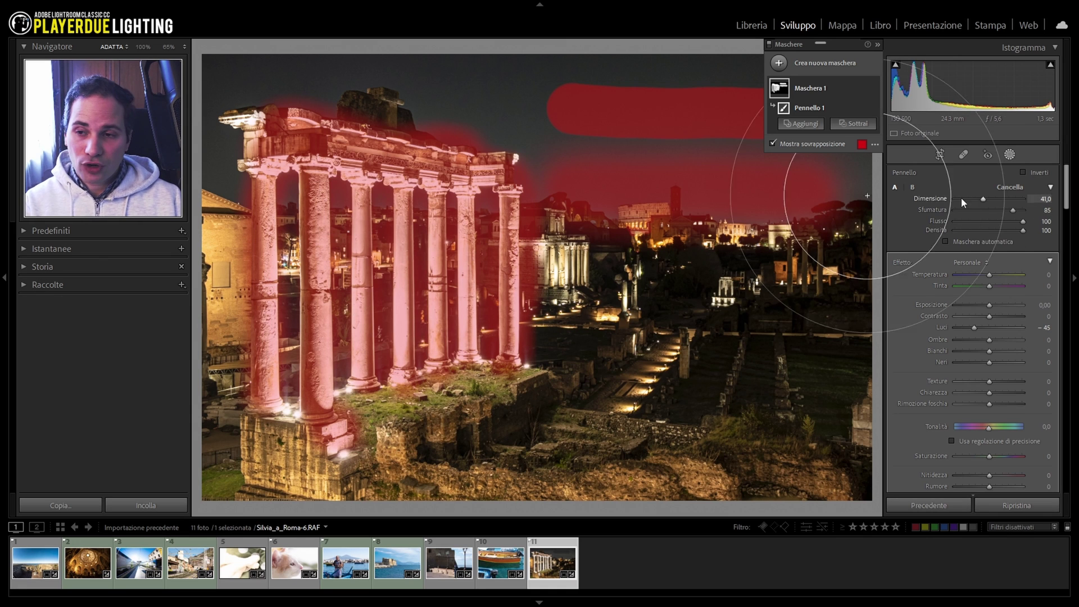
{"action": "scroll", "coordinate": [607, 267], "scroll_direction": "down", "scroll_amount": 5, "text": "shift"}
{"action": "scroll", "coordinate": [624, 264], "scroll_direction": "down", "scroll_amount": 1}
{"action": "key", "text": "shift+bracketright"}
{"action": "key", "text": "shift+bracketright"}
{"action": "key", "text": "shift+bracketright"}
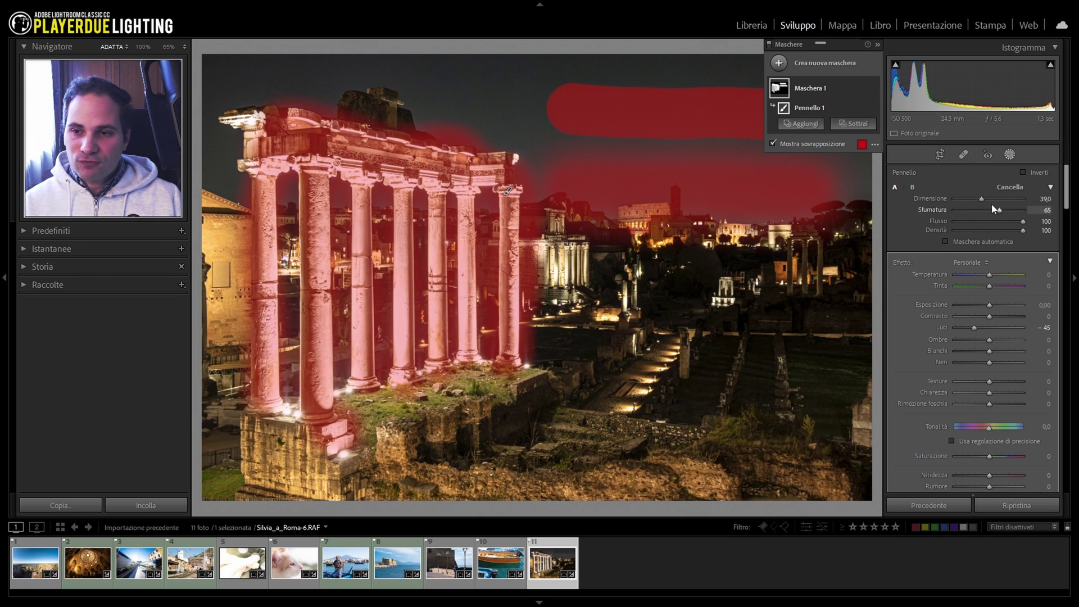
{"action": "mouse_move", "coordinate": [999, 211]}
{"action": "left_mouse_down"}
{"action": "mouse_move", "coordinate": [945, 215]}
{"action": "mouse_move", "coordinate": [981, 200]}
{"action": "left_mouse_up"}
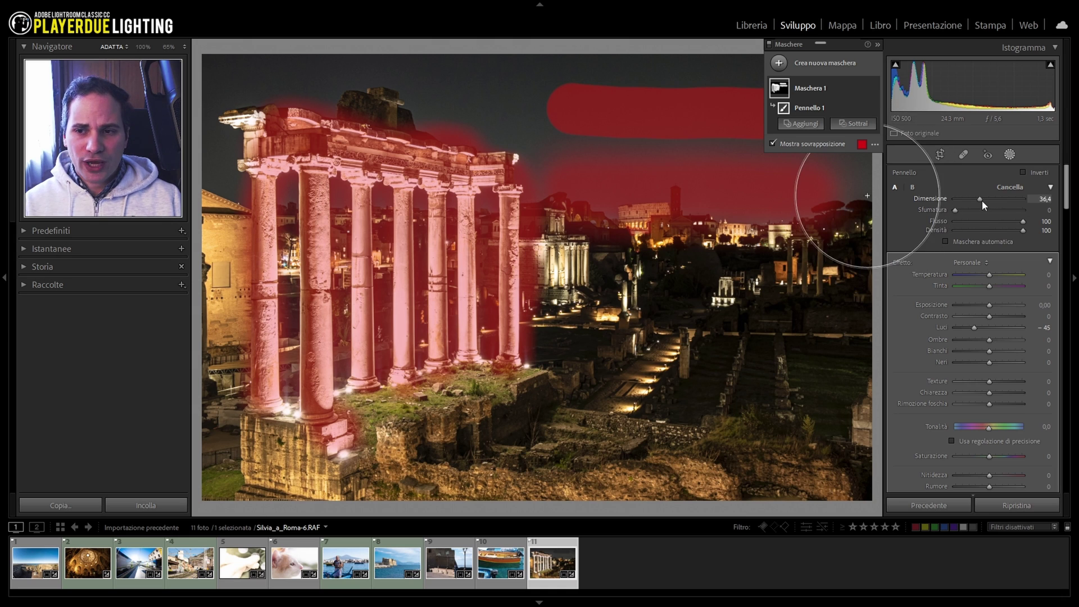
- Set the brush to size 18 and flow 13, and paint a light stroke over the central ruins
{"action": "scroll", "coordinate": [601, 301], "scroll_direction": "down", "scroll_amount": 2}
{"action": "scroll", "coordinate": [612, 298], "scroll_direction": "down", "scroll_amount": 2}
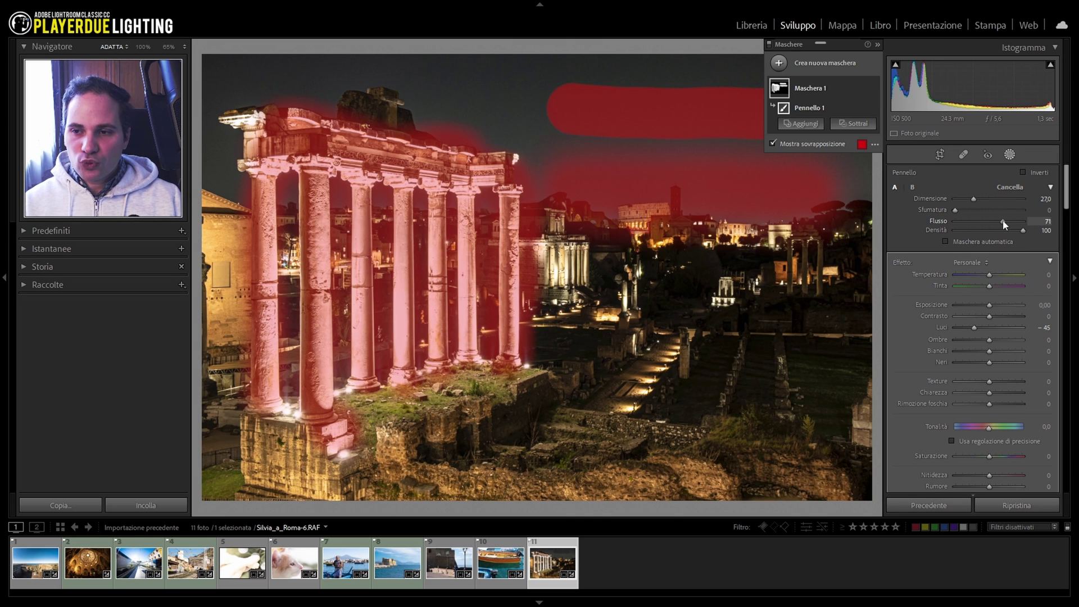
{"action": "scroll", "coordinate": [615, 284], "scroll_direction": "down", "scroll_amount": 2}
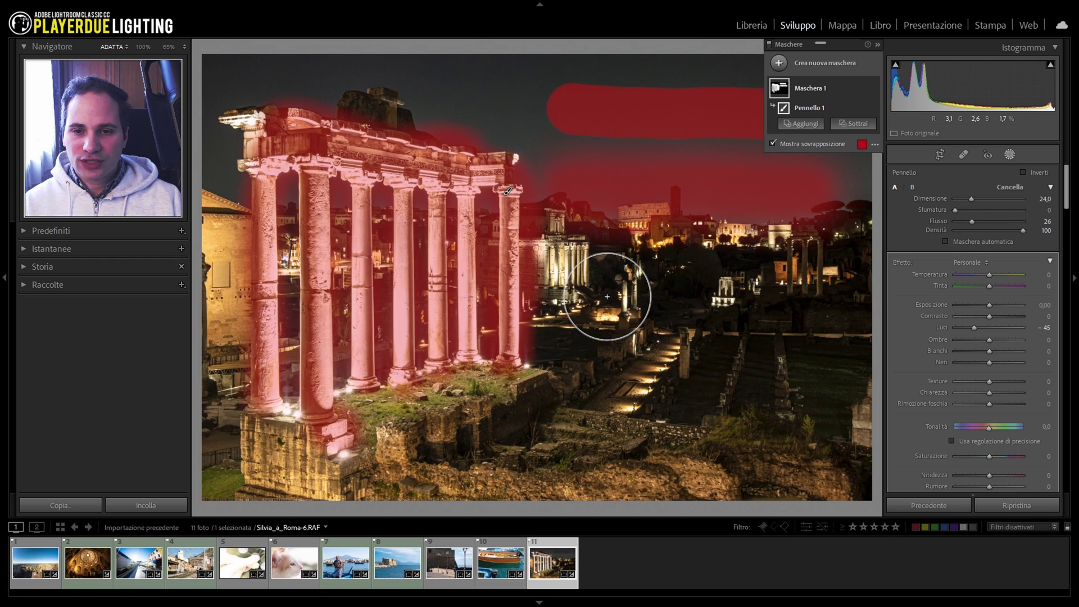
{"action": "scroll", "coordinate": [607, 298], "scroll_direction": "down", "scroll_amount": 4}
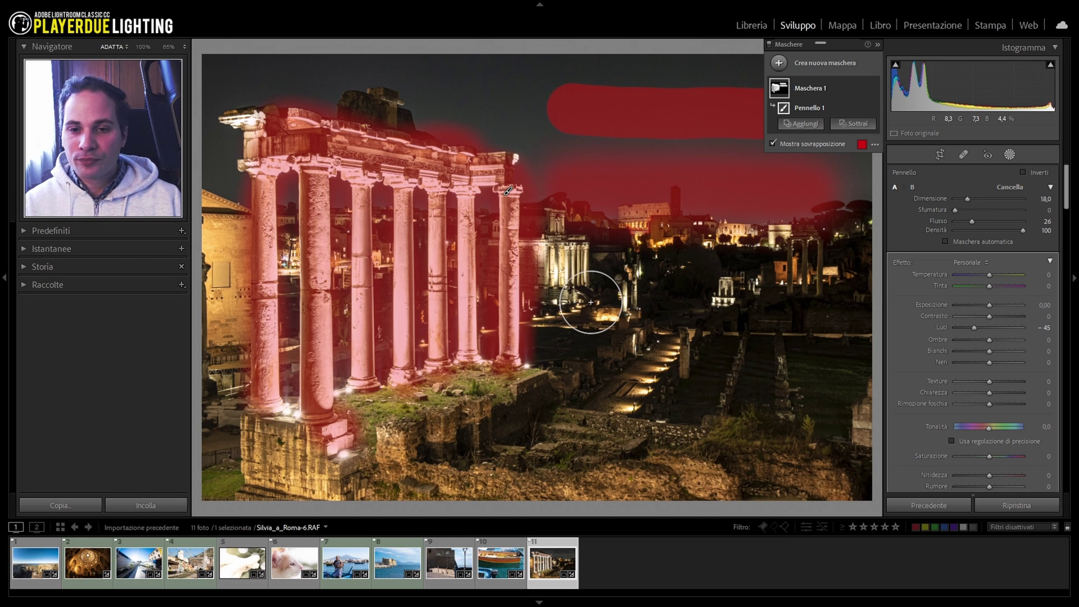
{"action": "left_click_drag", "start_coordinate": [973, 225], "coordinate": [962, 224]}
{"action": "mouse_move", "coordinate": [612, 283]}
{"action": "left_mouse_down"}
{"action": "mouse_move", "coordinate": [755, 295]}
{"action": "mouse_move", "coordinate": [607, 313]}
{"action": "mouse_move", "coordinate": [783, 338]}
{"action": "mouse_move", "coordinate": [631, 361]}
{"action": "mouse_move", "coordinate": [778, 350]}
{"action": "mouse_move", "coordinate": [607, 301]}
{"action": "mouse_move", "coordinate": [573, 306]}
{"action": "mouse_move", "coordinate": [668, 304]}
{"action": "mouse_move", "coordinate": [663, 312]}
{"action": "mouse_move", "coordinate": [606, 298]}
{"action": "mouse_move", "coordinate": [729, 320]}
{"action": "mouse_move", "coordinate": [667, 292]}
{"action": "left_mouse_up"}
{"action": "key", "text": "shift+w"}
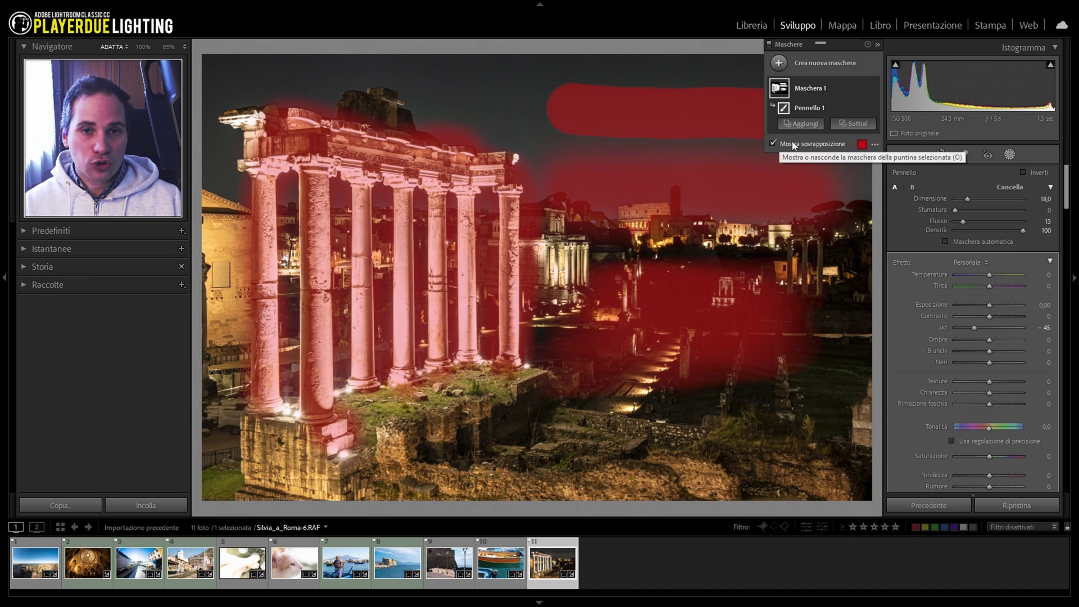
- On the orange boat photo, start a brush mask with exposure 4.00
{"action": "left_click", "coordinate": [502, 563]}
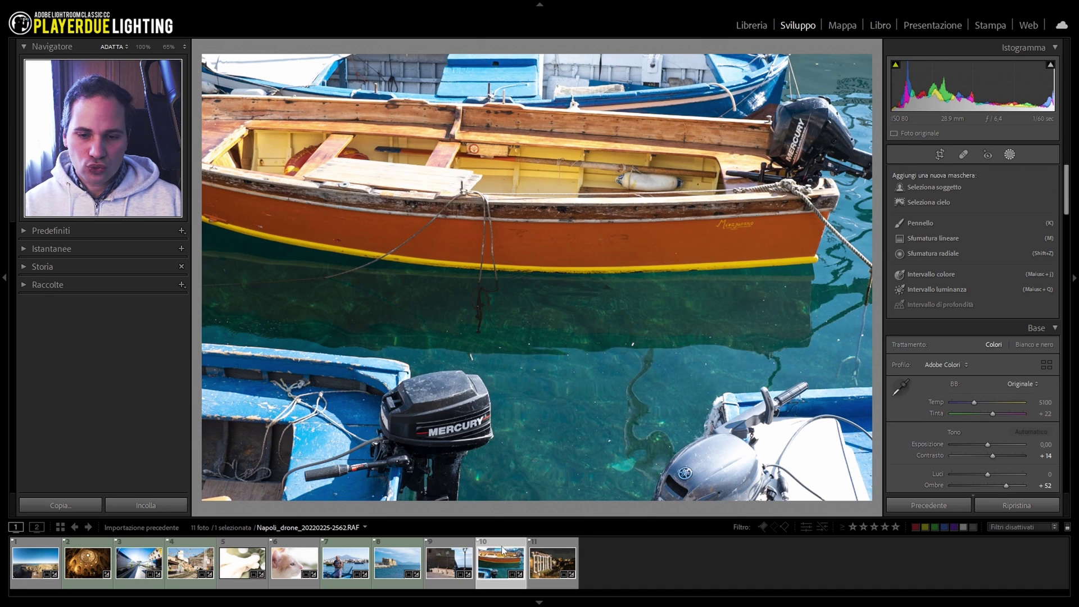
{"action": "left_click", "coordinate": [928, 224]}
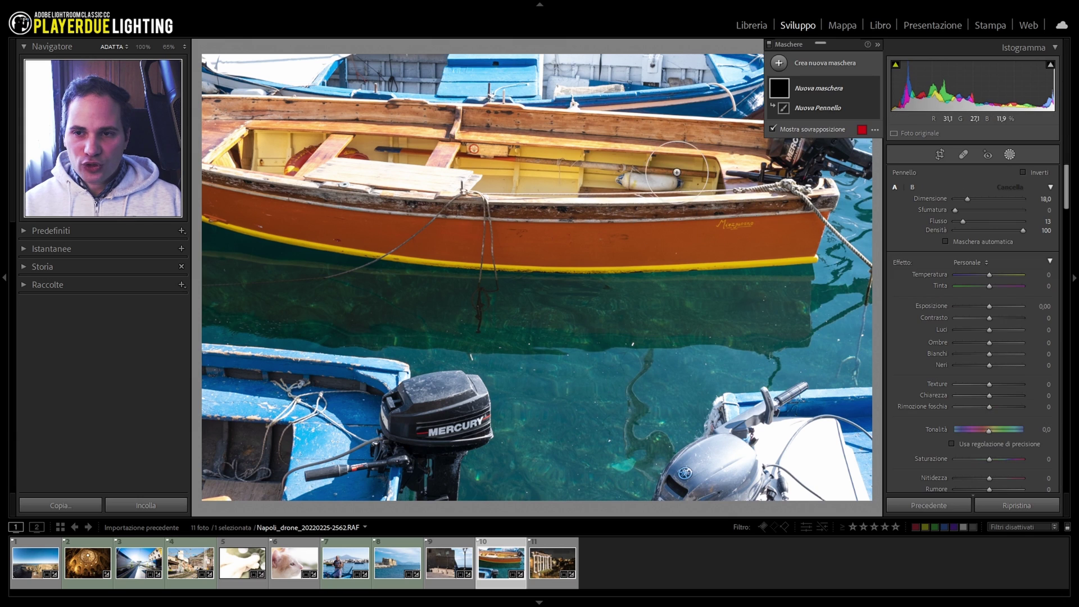
{"action": "key", "text": "shift+w"}
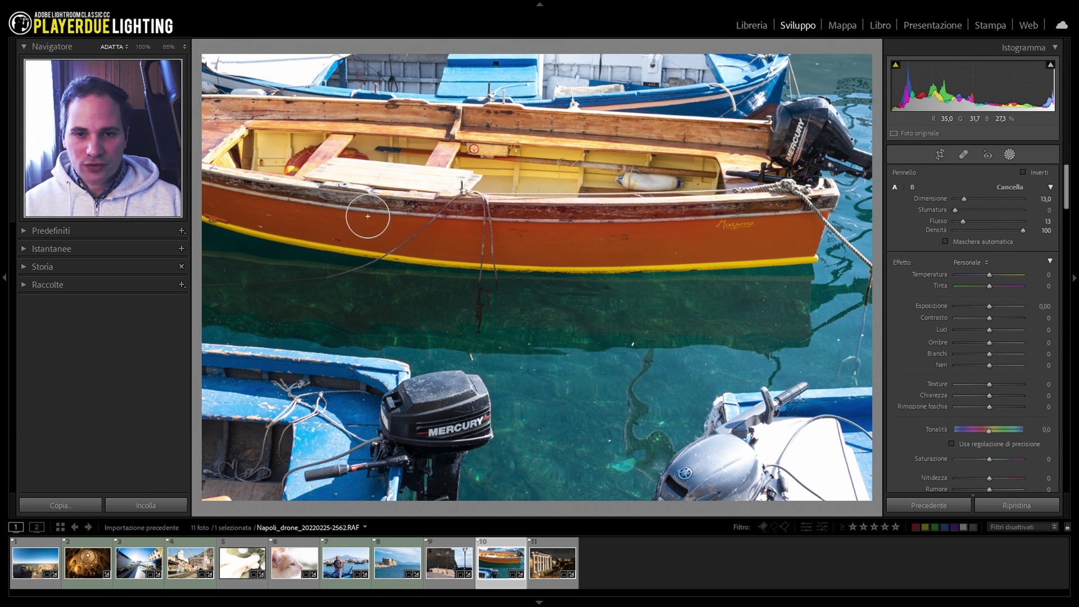
{"action": "left_click_drag", "start_coordinate": [991, 306], "coordinate": [1024, 305]}
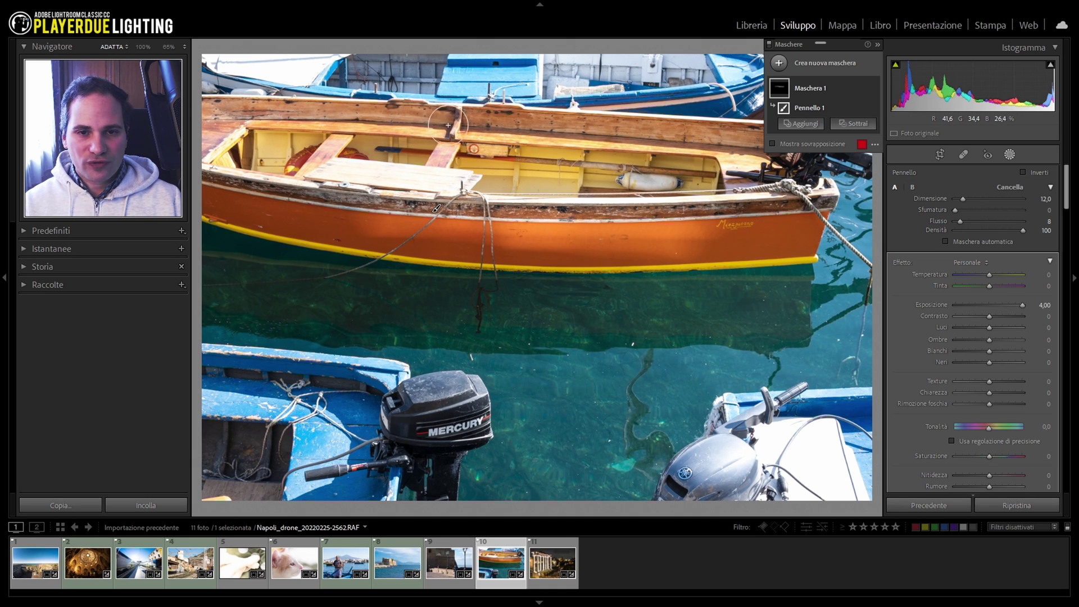
- Paint brightening over the boat's wooden planks and a strip across the water
{"action": "left_click_drag", "start_coordinate": [447, 125], "coordinate": [713, 139]}
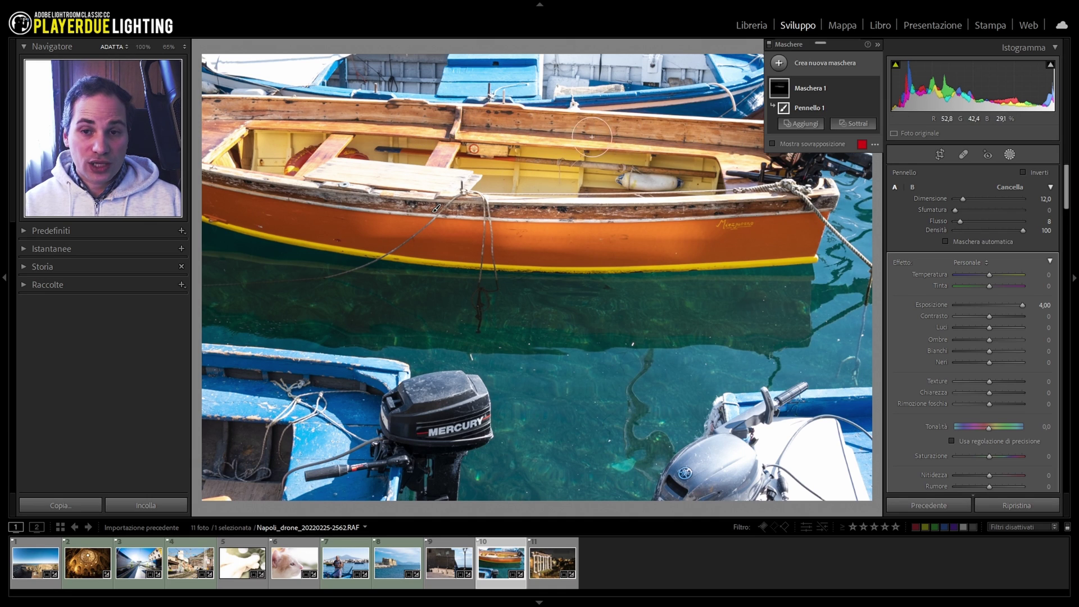
{"action": "mouse_move", "coordinate": [469, 124]}
{"action": "left_mouse_down"}
{"action": "mouse_move", "coordinate": [619, 113]}
{"action": "mouse_move", "coordinate": [527, 107]}
{"action": "left_mouse_up"}
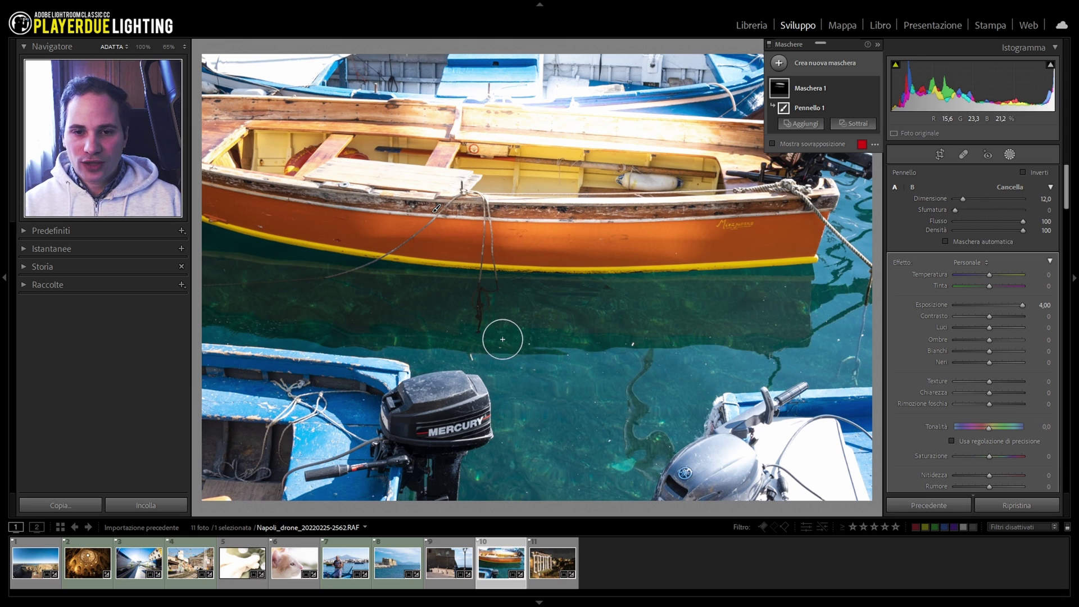
{"action": "left_click_drag", "start_coordinate": [371, 318], "coordinate": [715, 318]}
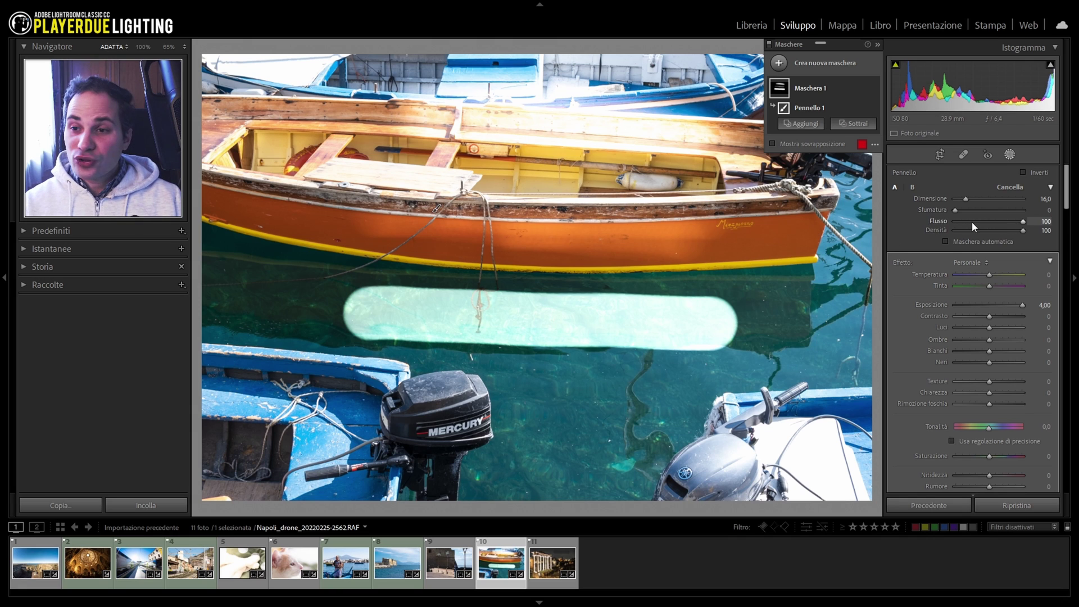
{"action": "scroll", "coordinate": [959, 249], "scroll_direction": "down", "scroll_amount": 4}
- With the red overlay shown, erase the mask from the upper water strip, hull and planks
{"action": "key", "text": "shift+w"}
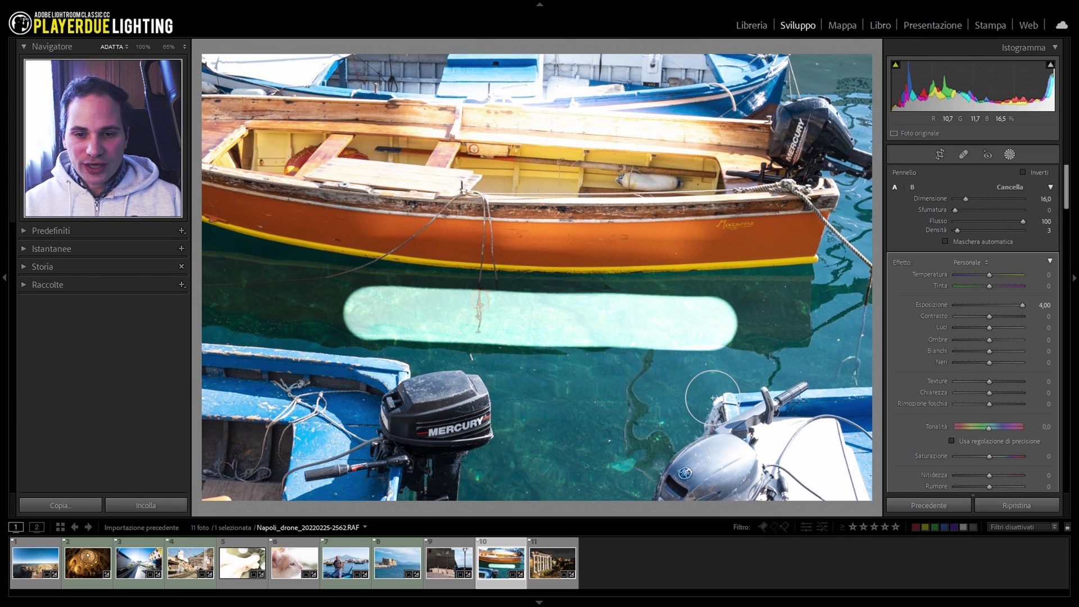
{"action": "key", "text": "shift+w"}
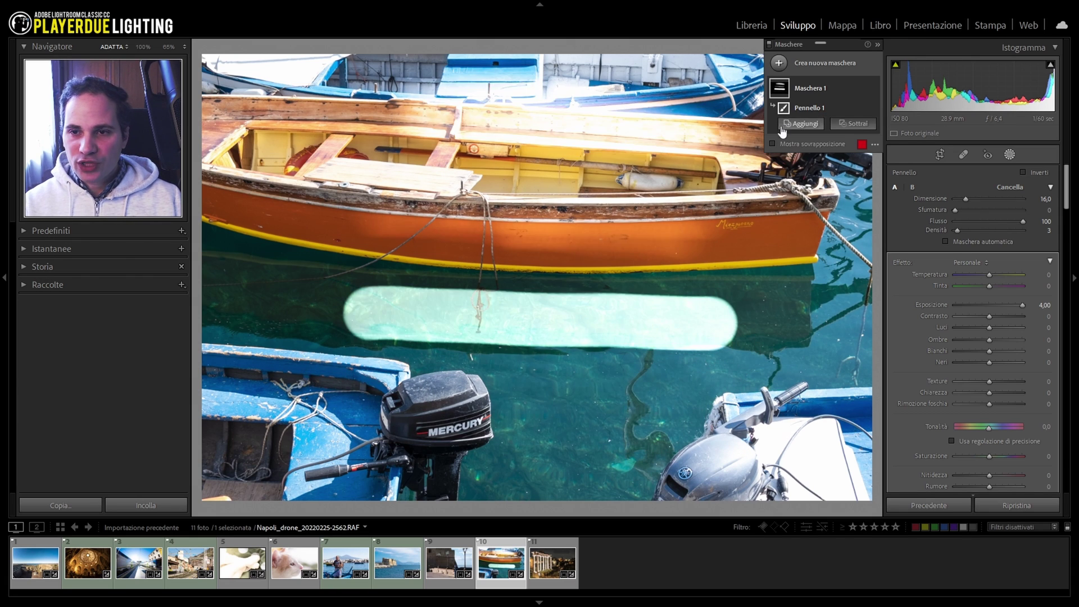
{"action": "left_click", "coordinate": [773, 143]}
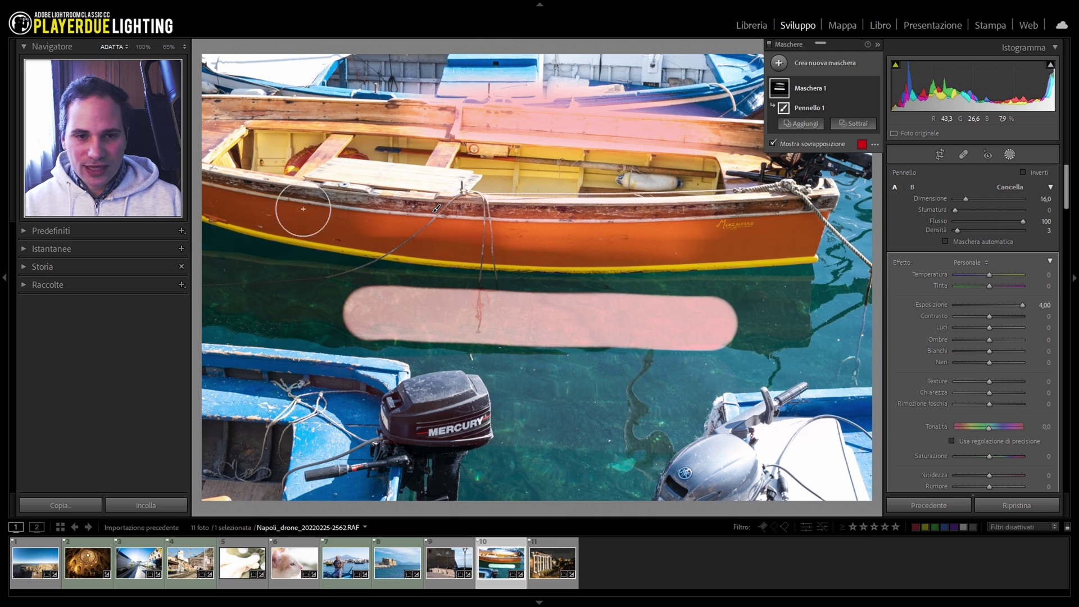
{"action": "key", "text": "shift+w"}
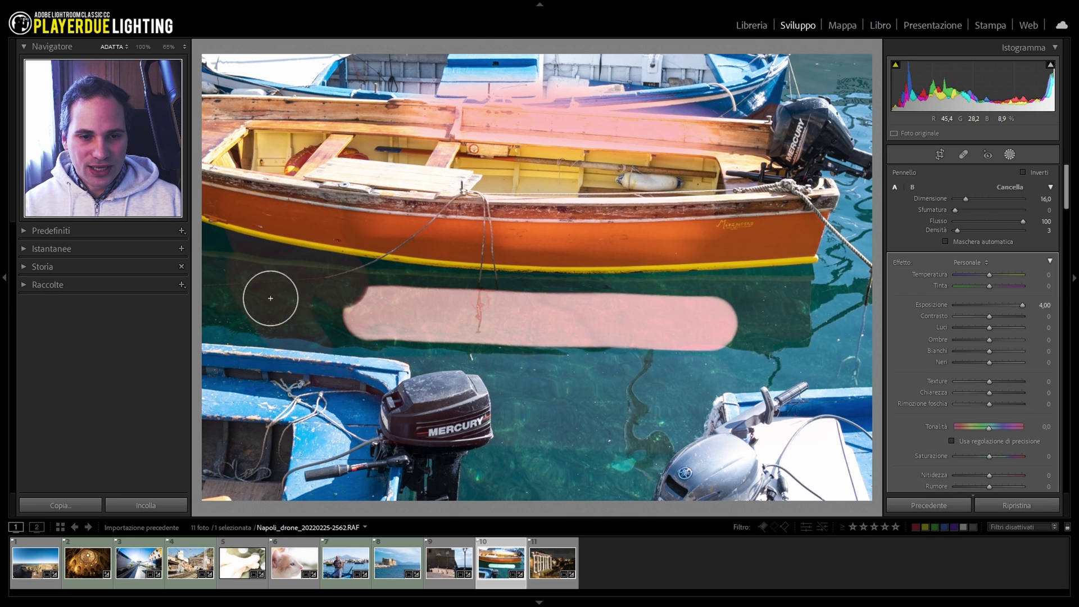
{"action": "mouse_move", "coordinate": [621, 282]}
{"action": "left_mouse_down"}
{"action": "mouse_move", "coordinate": [424, 291]}
{"action": "mouse_move", "coordinate": [698, 318]}
{"action": "left_mouse_up"}
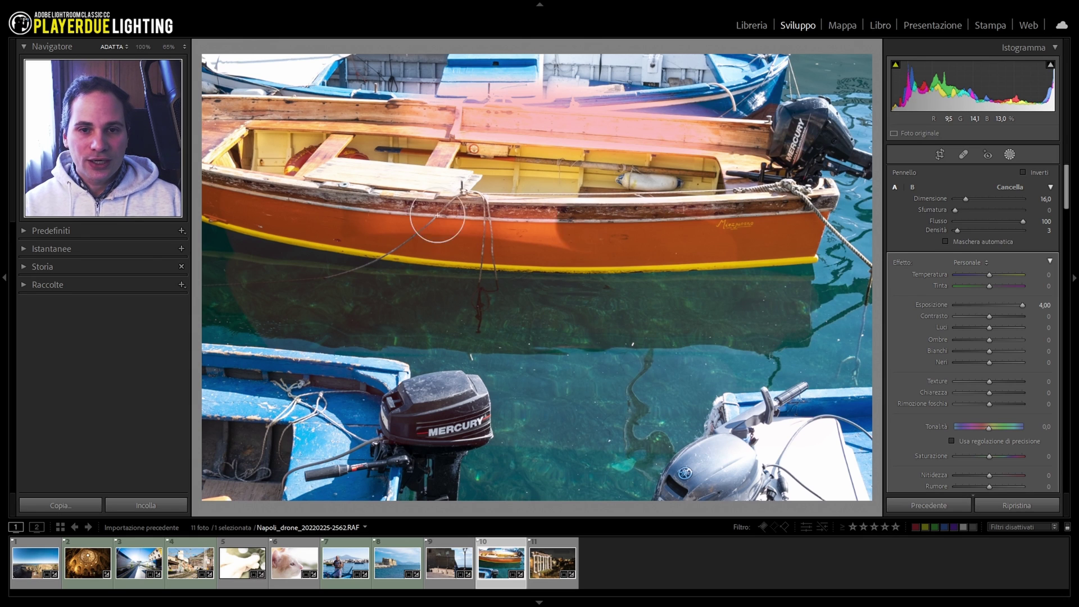
{"action": "left_click_drag", "start_coordinate": [437, 215], "coordinate": [491, 108]}
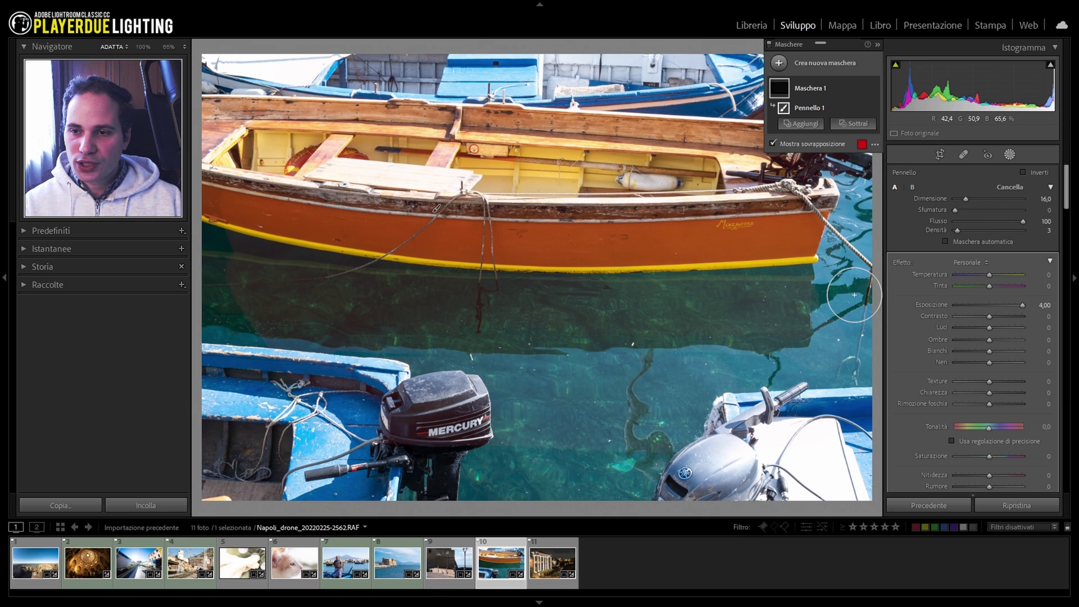
- Brighten the hull and water beneath with low-flow strokes, then restore flow to 100
{"action": "left_click", "coordinate": [974, 221]}
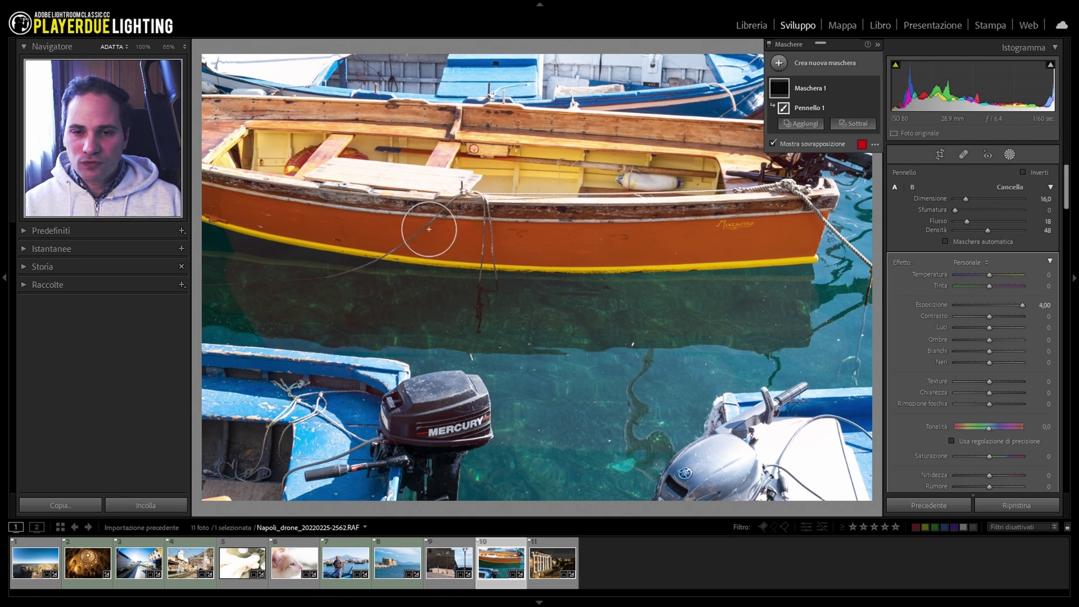
{"action": "left_click_drag", "start_coordinate": [399, 223], "coordinate": [788, 243]}
{"action": "mouse_move", "coordinate": [716, 237]}
{"action": "left_mouse_down"}
{"action": "mouse_move", "coordinate": [761, 251]}
{"action": "mouse_move", "coordinate": [760, 236]}
{"action": "mouse_move", "coordinate": [385, 224]}
{"action": "mouse_move", "coordinate": [762, 267]}
{"action": "mouse_move", "coordinate": [481, 245]}
{"action": "left_mouse_up"}
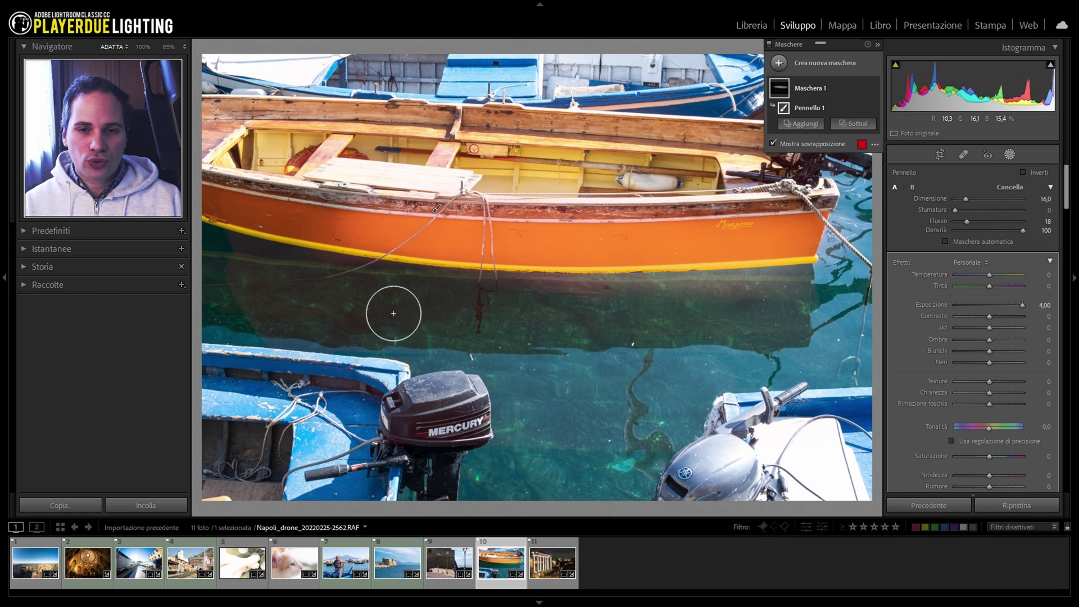
{"action": "mouse_move", "coordinate": [349, 284]}
{"action": "left_mouse_down"}
{"action": "mouse_move", "coordinate": [489, 301]}
{"action": "mouse_move", "coordinate": [481, 290]}
{"action": "mouse_move", "coordinate": [665, 258]}
{"action": "mouse_move", "coordinate": [581, 238]}
{"action": "mouse_move", "coordinate": [543, 178]}
{"action": "left_mouse_up"}
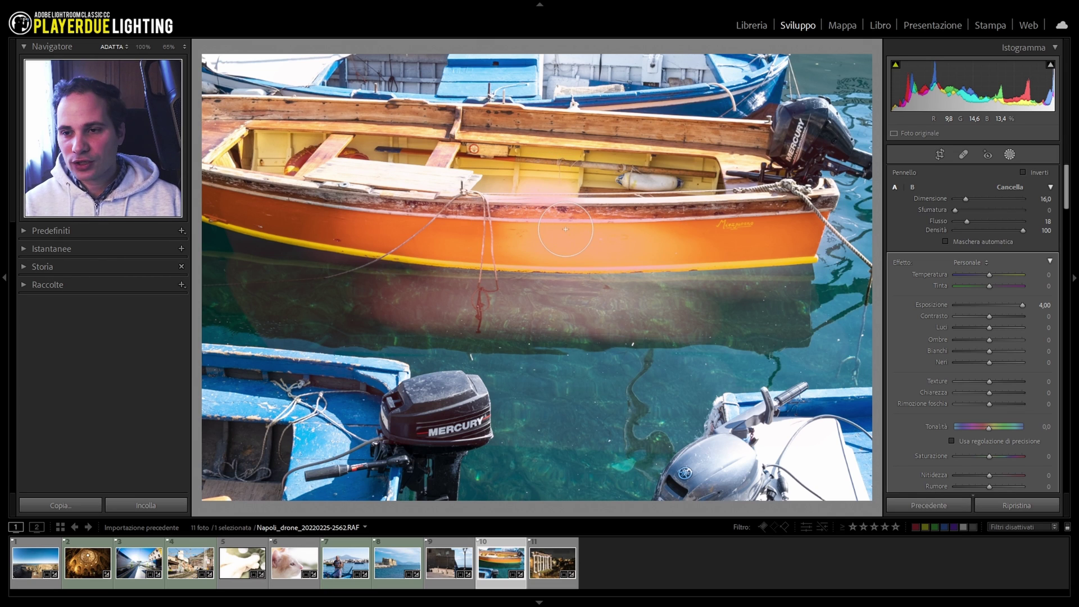
{"action": "key", "text": "0"}
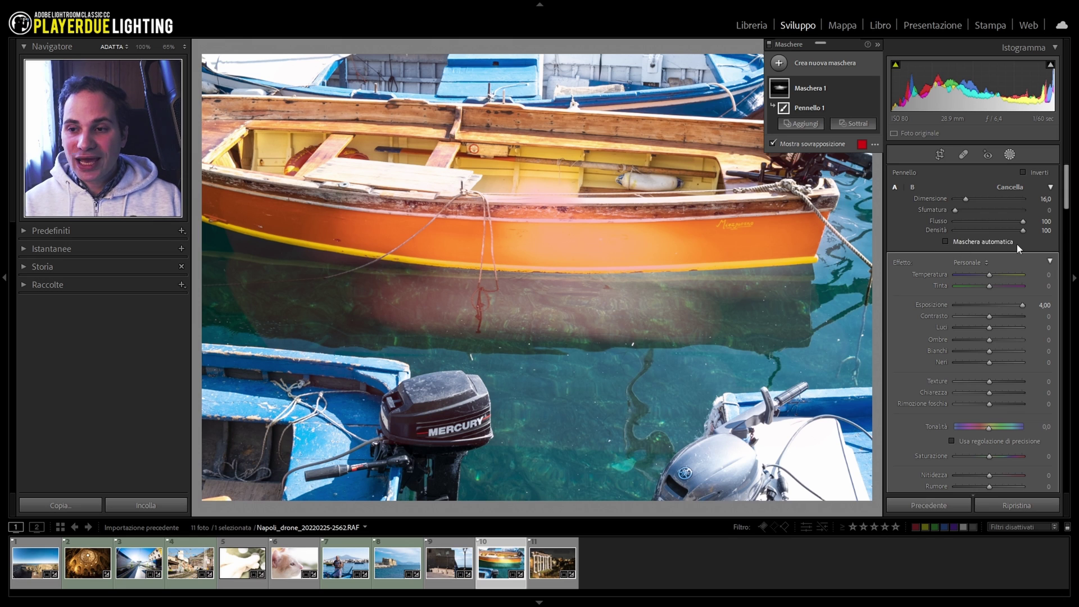
{"action": "mouse_move", "coordinate": [821, 87]}
{"action": "left_click", "coordinate": [863, 89]}
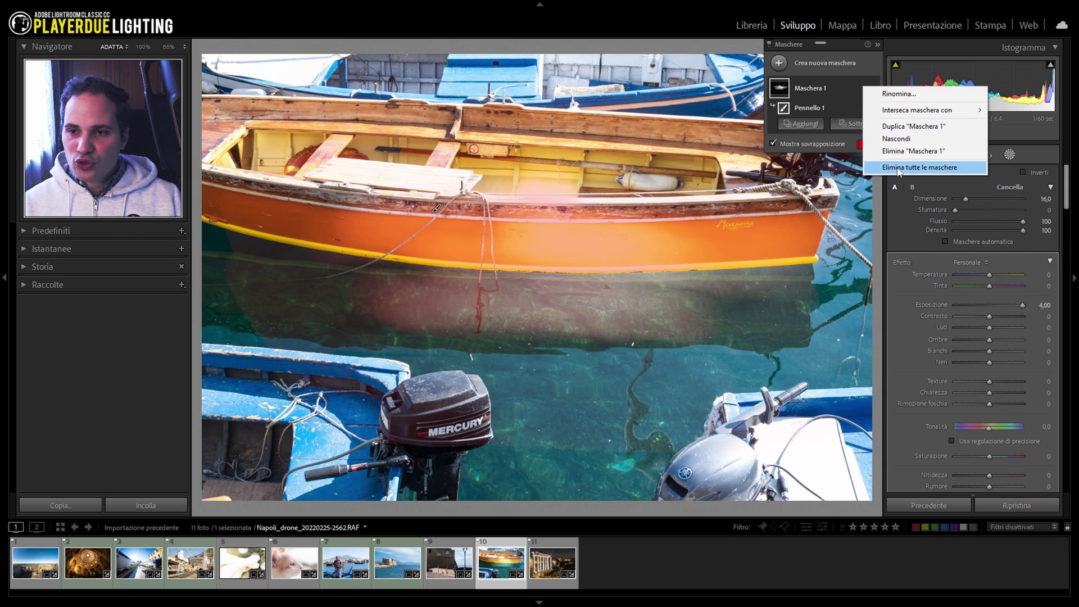
- Delete all masks and start a larger, softer brush mask at exposure 4.00
{"action": "left_click", "coordinate": [935, 166]}
{"action": "left_click", "coordinate": [915, 222]}
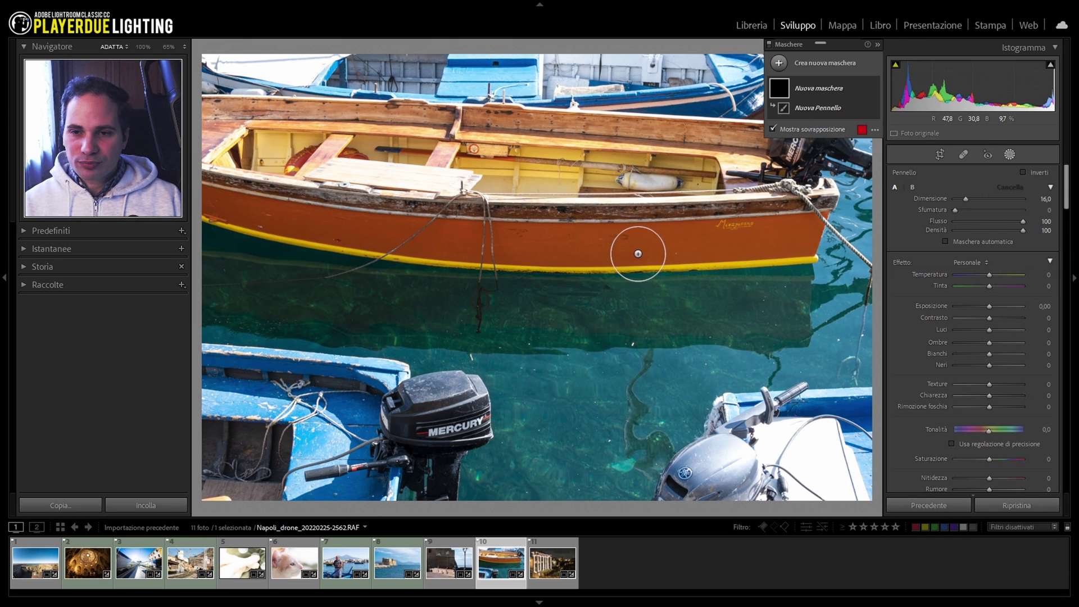
{"action": "mouse_move", "coordinate": [956, 209]}
{"action": "left_mouse_down"}
{"action": "mouse_move", "coordinate": [975, 209]}
{"action": "mouse_move", "coordinate": [980, 199]}
{"action": "mouse_move", "coordinate": [969, 210]}
{"action": "mouse_move", "coordinate": [971, 200]}
{"action": "left_mouse_up"}
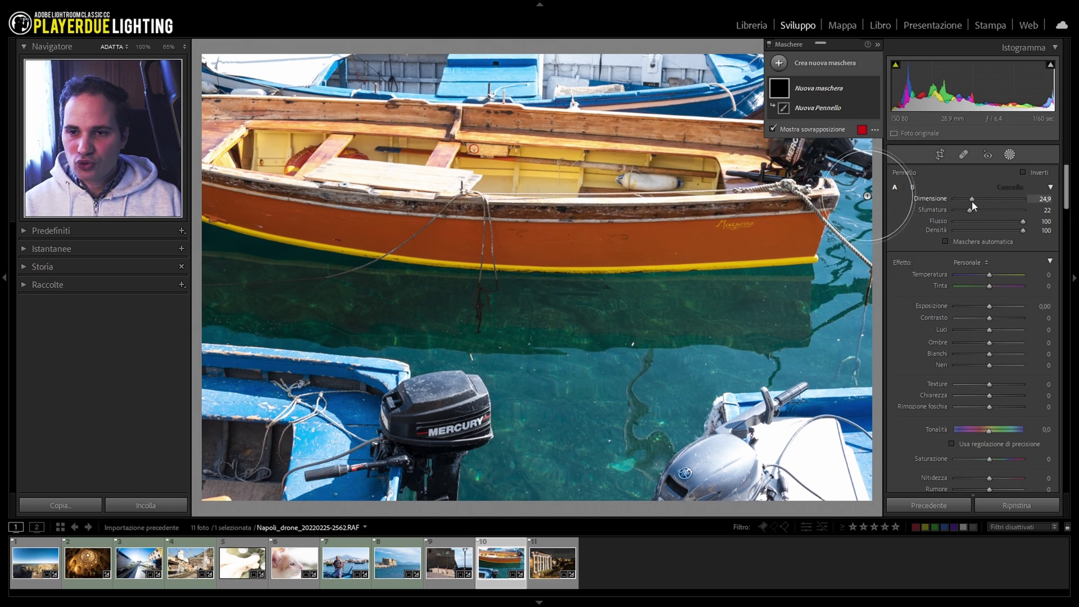
{"action": "left_click_drag", "start_coordinate": [1012, 311], "coordinate": [1028, 312]}
- Zoom in on the hull, turn on Auto Mask, and paint brightening onto it
{"action": "left_click", "coordinate": [500, 185]}
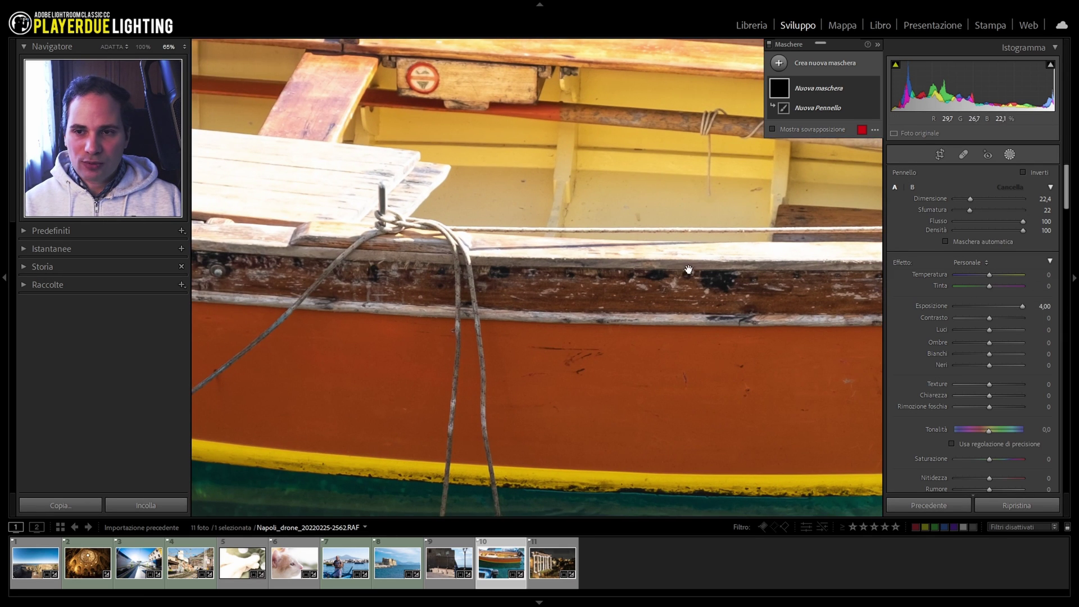
{"action": "left_click_drag", "start_coordinate": [688, 269], "coordinate": [537, 251]}
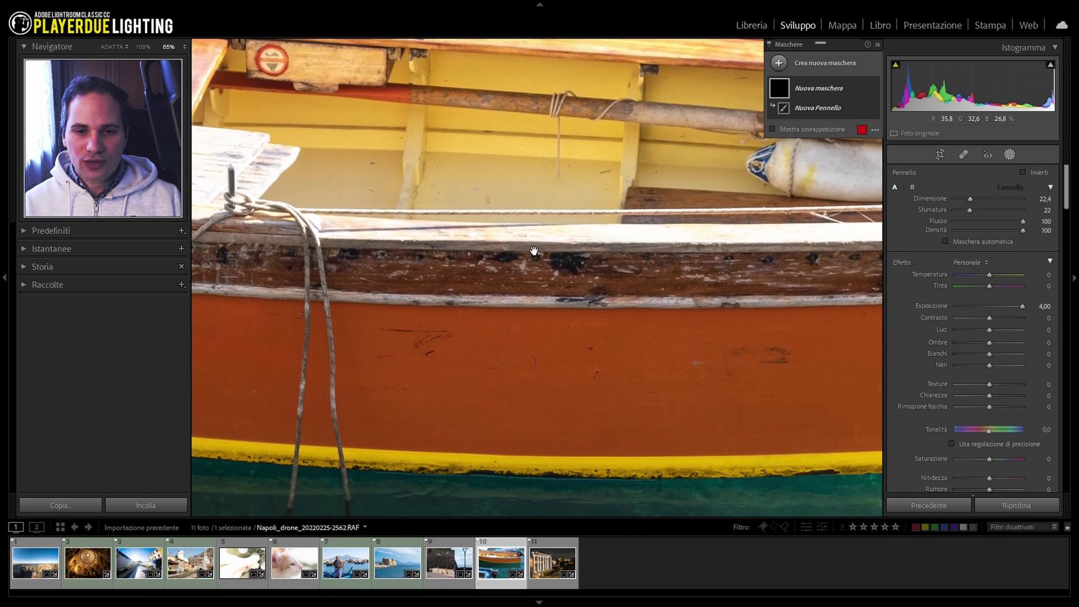
{"action": "left_click", "coordinate": [960, 244]}
{"action": "scroll", "coordinate": [538, 282], "scroll_direction": "down", "scroll_amount": 2}
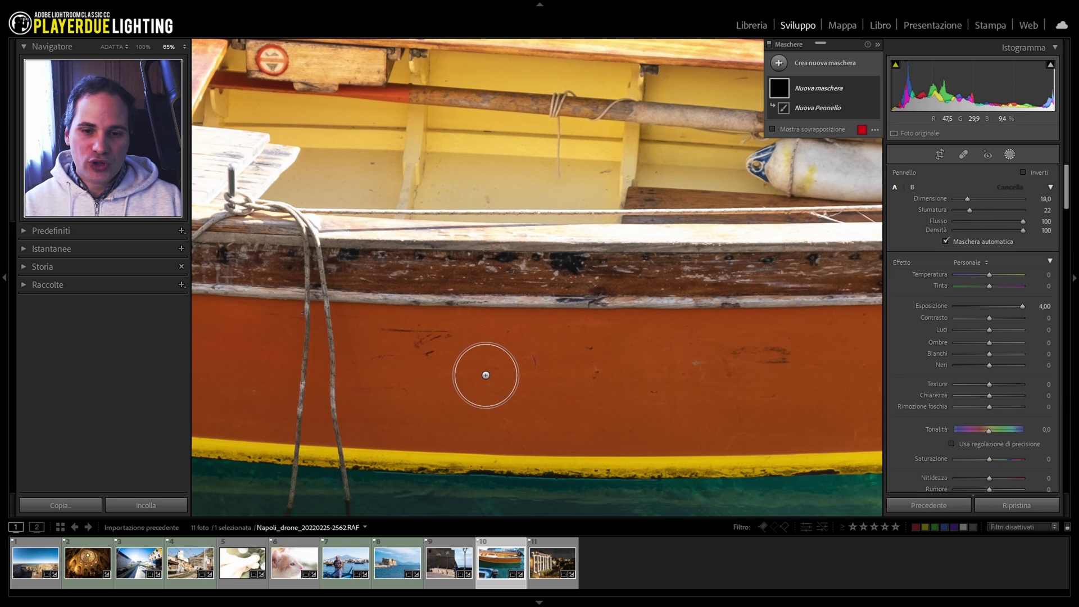
{"action": "mouse_move", "coordinate": [490, 372]}
{"action": "left_mouse_down"}
{"action": "mouse_move", "coordinate": [511, 325]}
{"action": "mouse_move", "coordinate": [347, 318]}
{"action": "mouse_move", "coordinate": [363, 423]}
{"action": "mouse_move", "coordinate": [500, 428]}
{"action": "mouse_move", "coordinate": [397, 385]}
{"action": "mouse_move", "coordinate": [562, 385]}
{"action": "mouse_move", "coordinate": [554, 329]}
{"action": "mouse_move", "coordinate": [615, 320]}
{"action": "mouse_move", "coordinate": [694, 332]}
{"action": "mouse_move", "coordinate": [312, 326]}
{"action": "mouse_move", "coordinate": [301, 427]}
{"action": "mouse_move", "coordinate": [258, 318]}
{"action": "left_mouse_up"}
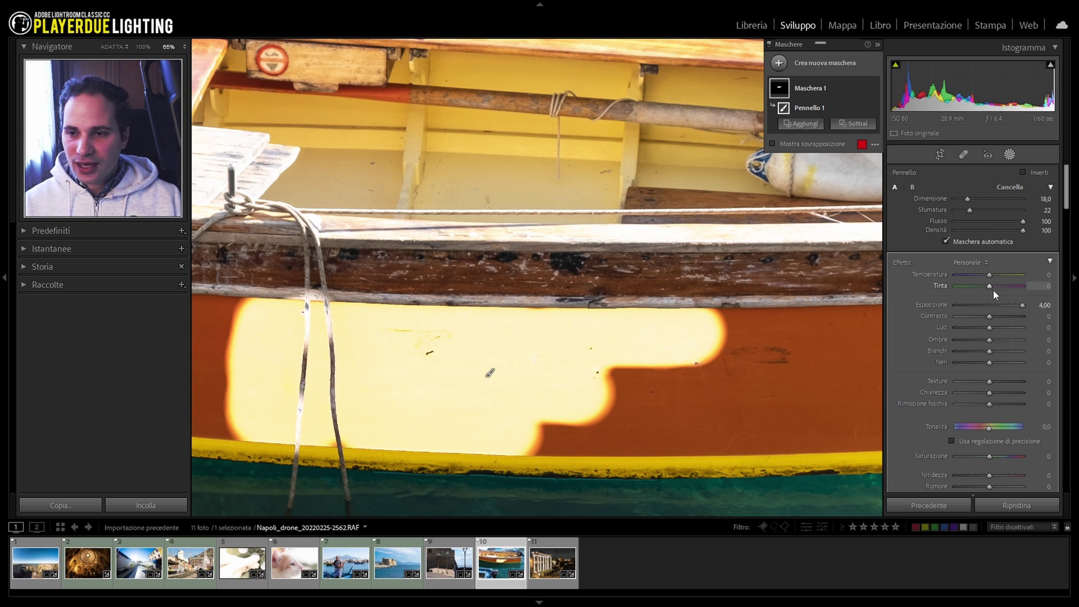
- Lower the hull mask exposure to 0.23, paint near the bow lettering, and warm temperature to 39
{"action": "left_click_drag", "start_coordinate": [1021, 305], "coordinate": [992, 316]}
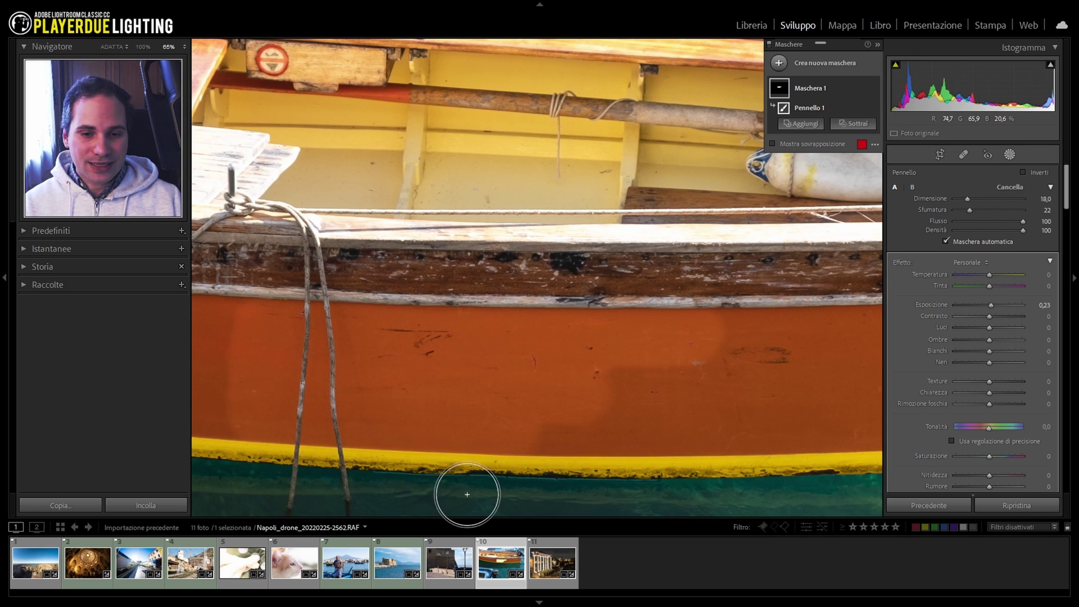
{"action": "mouse_move", "coordinate": [771, 337]}
{"action": "left_mouse_down"}
{"action": "mouse_move", "coordinate": [366, 344]}
{"action": "mouse_move", "coordinate": [719, 338]}
{"action": "mouse_move", "coordinate": [599, 414]}
{"action": "mouse_move", "coordinate": [529, 444]}
{"action": "left_mouse_up"}
{"action": "left_click_drag", "start_coordinate": [700, 399], "coordinate": [433, 373]}
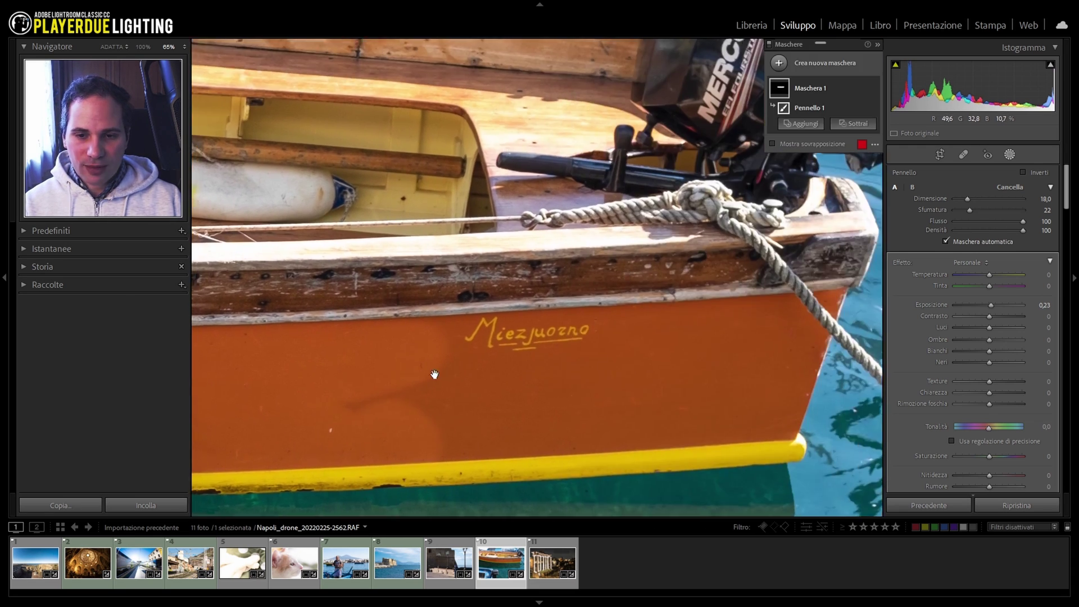
{"action": "mouse_move", "coordinate": [567, 333]}
{"action": "left_mouse_down"}
{"action": "mouse_move", "coordinate": [796, 318]}
{"action": "mouse_move", "coordinate": [773, 393]}
{"action": "mouse_move", "coordinate": [417, 440]}
{"action": "mouse_move", "coordinate": [479, 372]}
{"action": "mouse_move", "coordinate": [655, 365]}
{"action": "left_mouse_up"}
{"action": "key", "text": "z"}
{"action": "mouse_move", "coordinate": [991, 275]}
{"action": "left_mouse_down"}
{"action": "mouse_move", "coordinate": [969, 281]}
{"action": "mouse_move", "coordinate": [1002, 282]}
{"action": "left_mouse_up"}
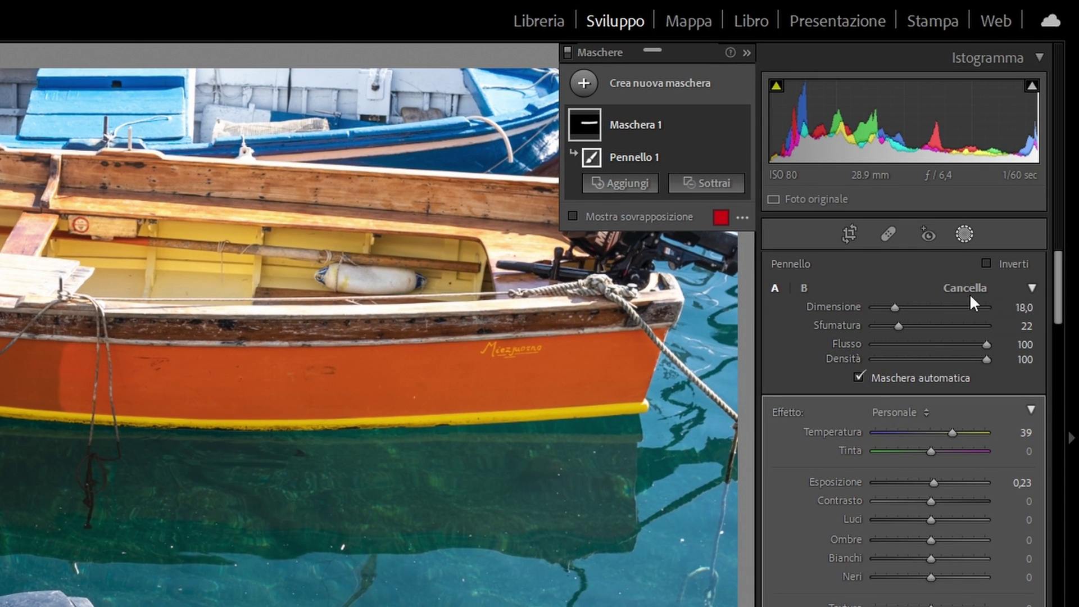
- Enlarge and soften the first brush preset and paint over the boat's left side
{"action": "left_click", "coordinate": [807, 289]}
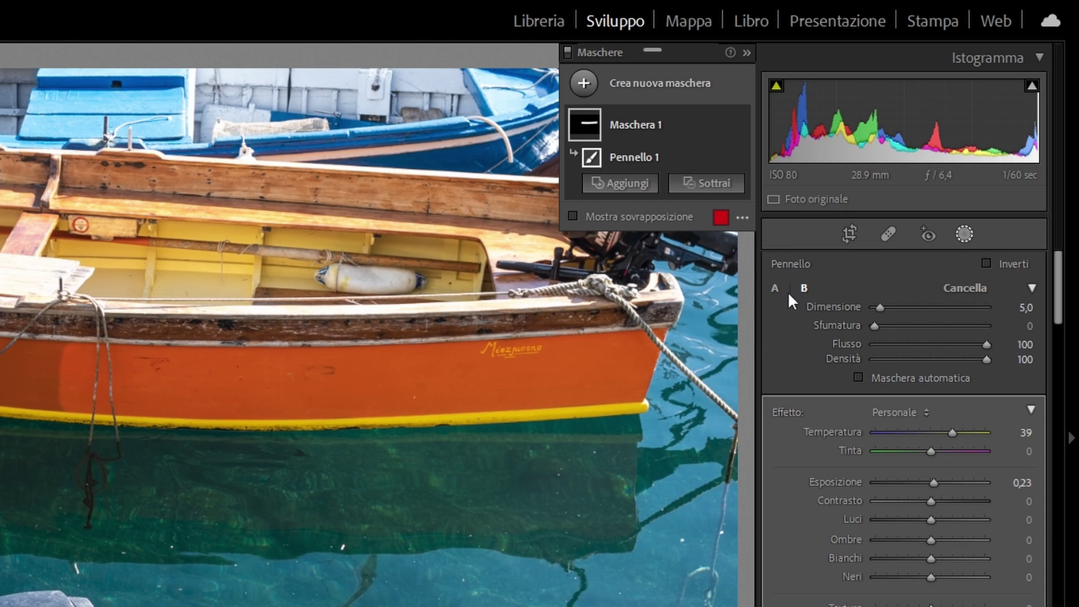
{"action": "left_click", "coordinate": [775, 288]}
{"action": "mouse_move", "coordinate": [894, 307]}
{"action": "left_mouse_down"}
{"action": "mouse_move", "coordinate": [936, 308]}
{"action": "mouse_move", "coordinate": [931, 325]}
{"action": "left_mouse_up"}
{"action": "left_click_drag", "start_coordinate": [187, 380], "coordinate": [107, 415]}
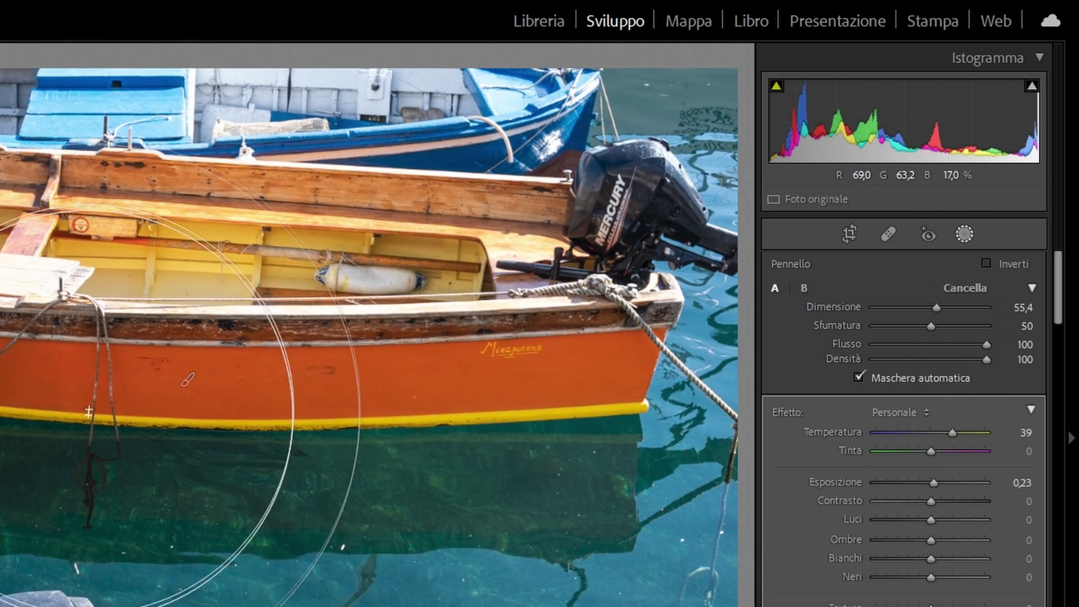
- With the smaller hard-edged preset, paint the warming mask along the hull
{"action": "left_click", "coordinate": [804, 288]}
{"action": "key", "text": "bracketleft"}
{"action": "left_click_drag", "start_coordinate": [342, 331], "coordinate": [597, 316]}
{"action": "left_click_drag", "start_coordinate": [205, 329], "coordinate": [205, 329]}
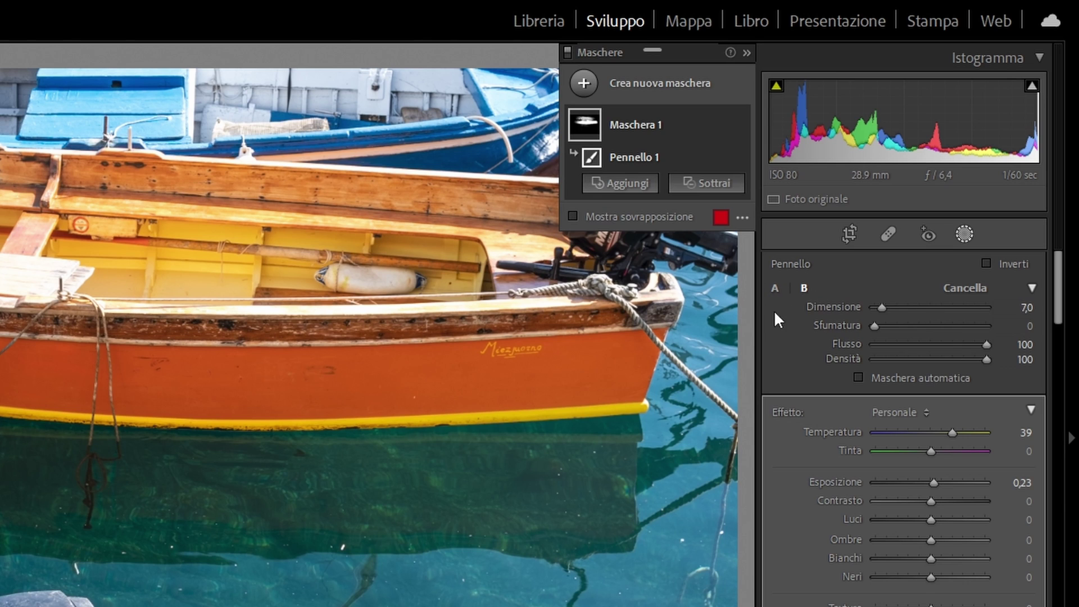
- Switch to Erase with the red overlay shown and remove mask spill from the reflection
{"action": "left_click", "coordinate": [962, 290]}
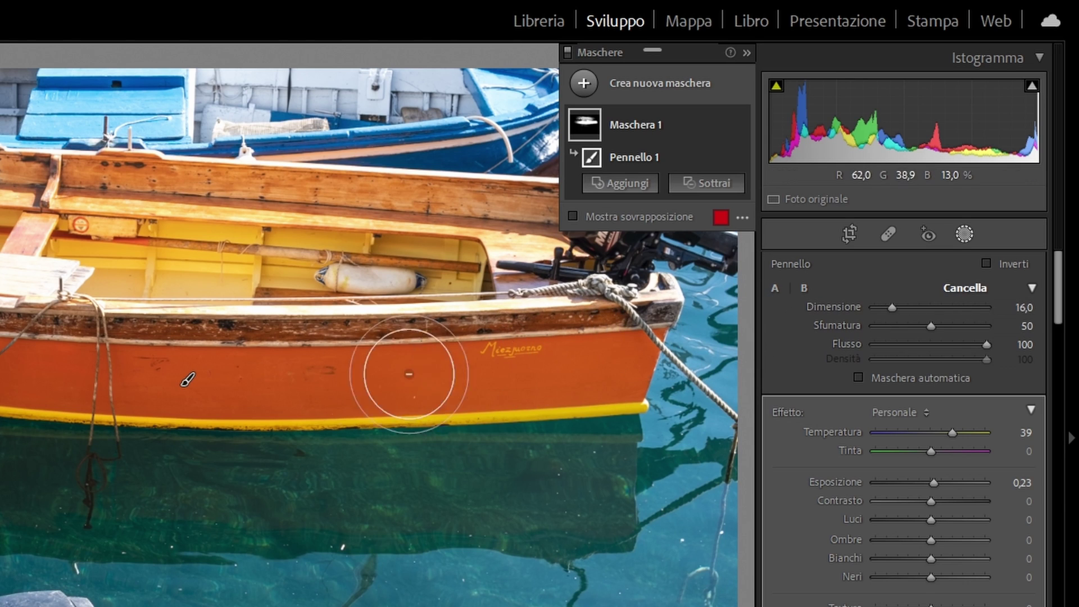
{"action": "left_click", "coordinate": [572, 217]}
{"action": "mouse_move", "coordinate": [86, 475]}
{"action": "left_mouse_down"}
{"action": "mouse_move", "coordinate": [30, 494]}
{"action": "mouse_move", "coordinate": [152, 450]}
{"action": "left_mouse_up"}
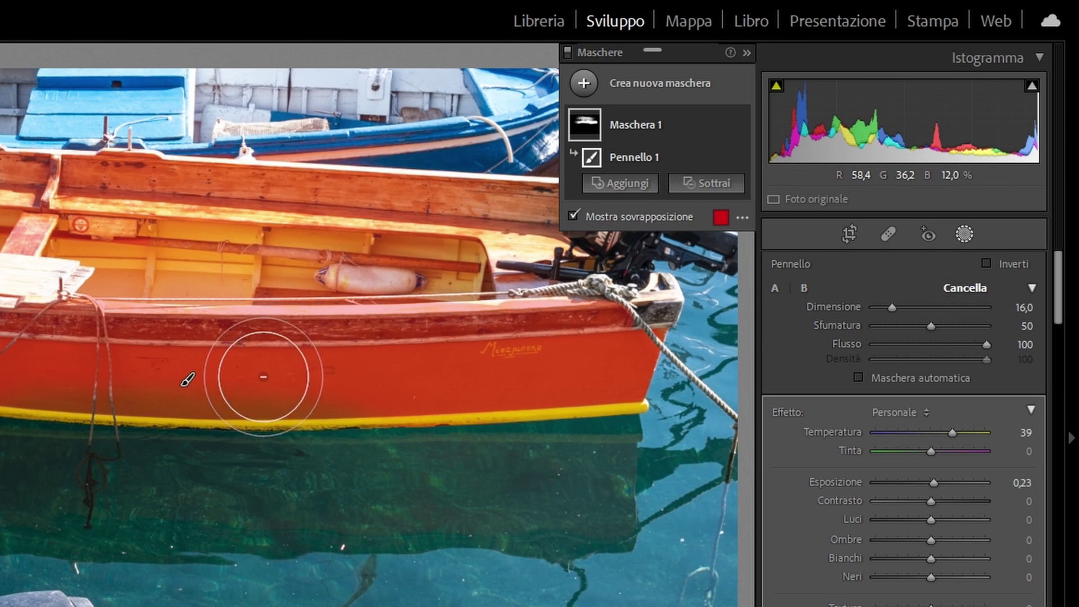
{"action": "scroll", "coordinate": [370, 349], "scroll_direction": "up", "scroll_amount": 2}
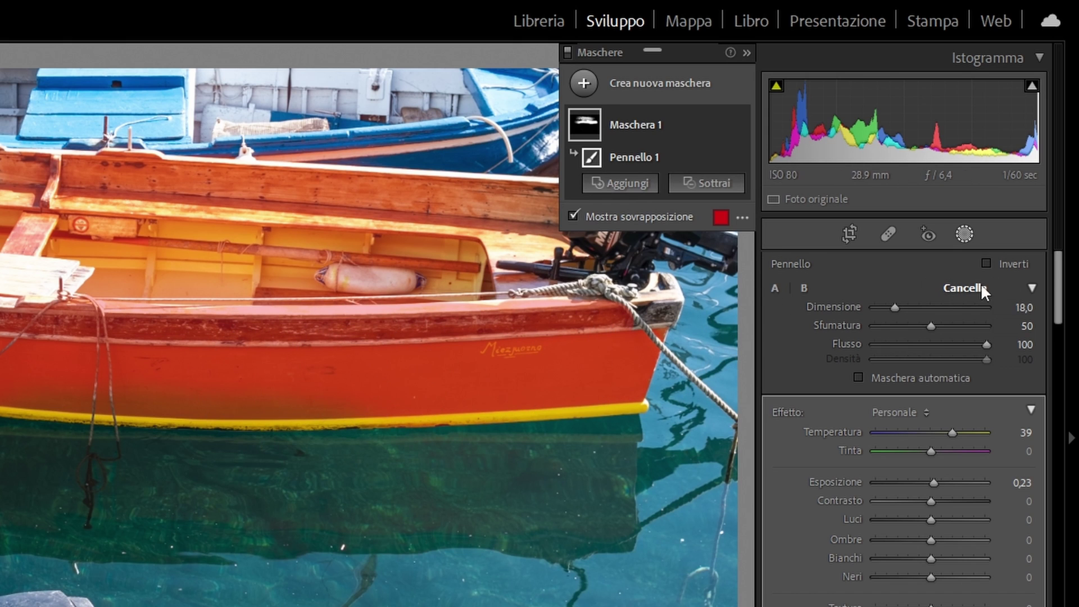
- Alt-erase the warm tint from the hull's left part, then open the Montefiascone lookout photo
{"action": "left_click", "coordinate": [775, 286]}
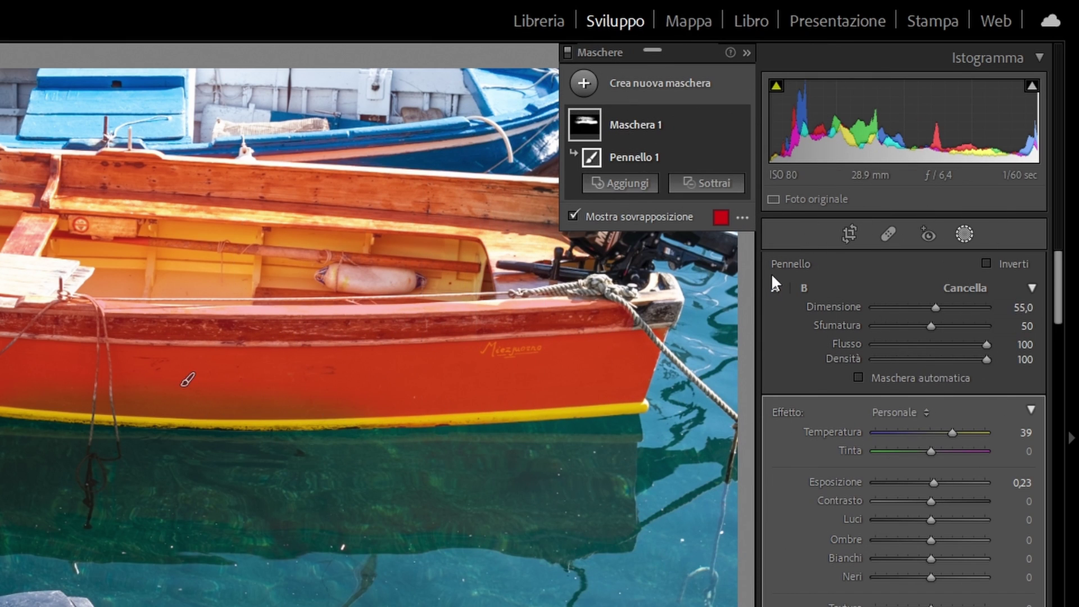
{"action": "key", "text": "alt"}
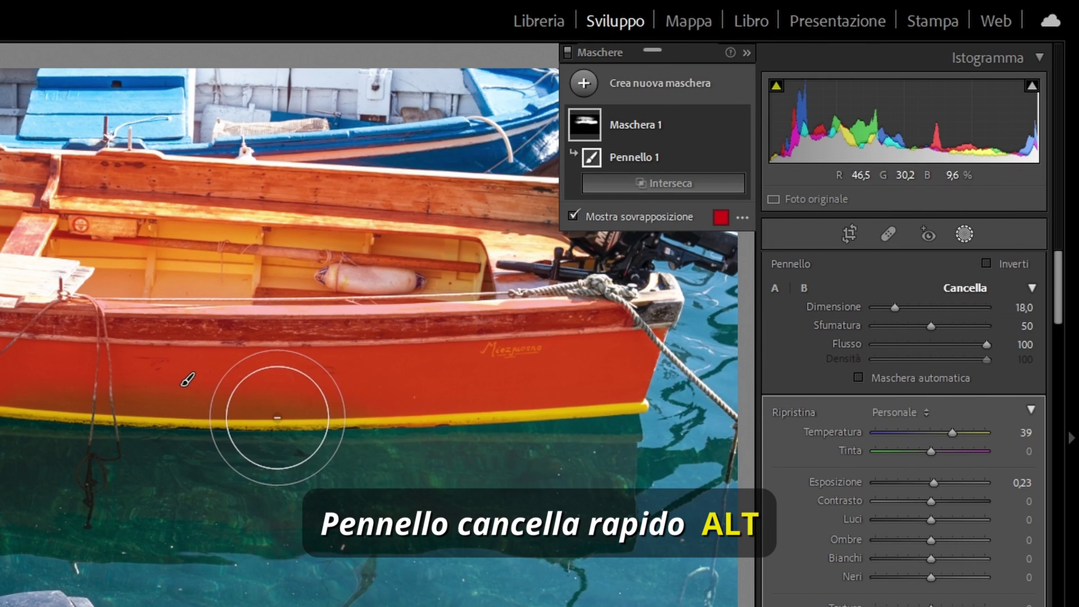
{"action": "key", "text": "alt"}
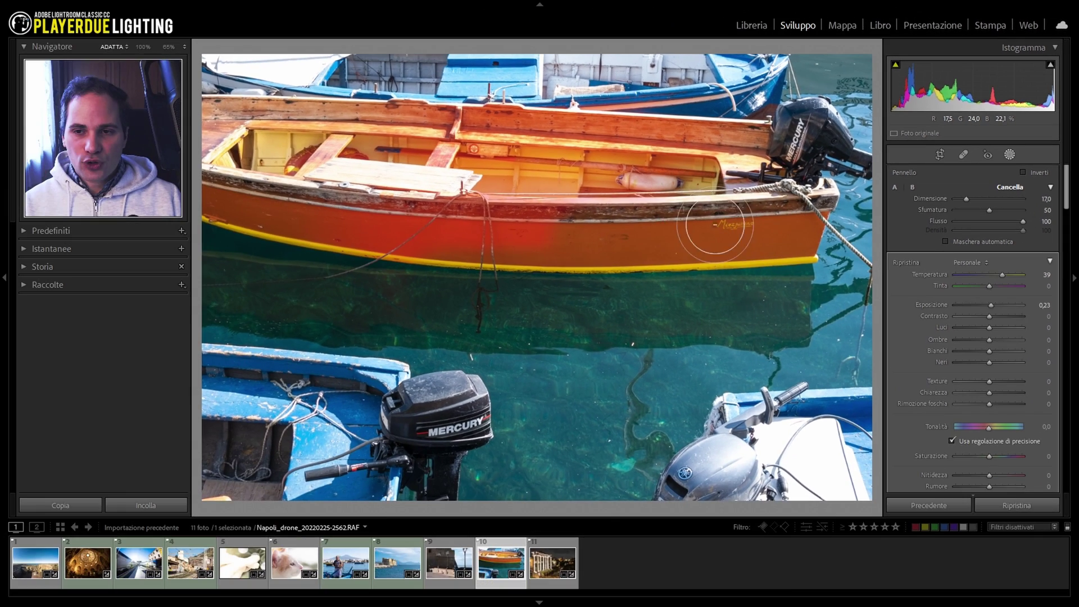
{"action": "left_click_drag", "start_coordinate": [715, 225], "coordinate": [590, 235]}
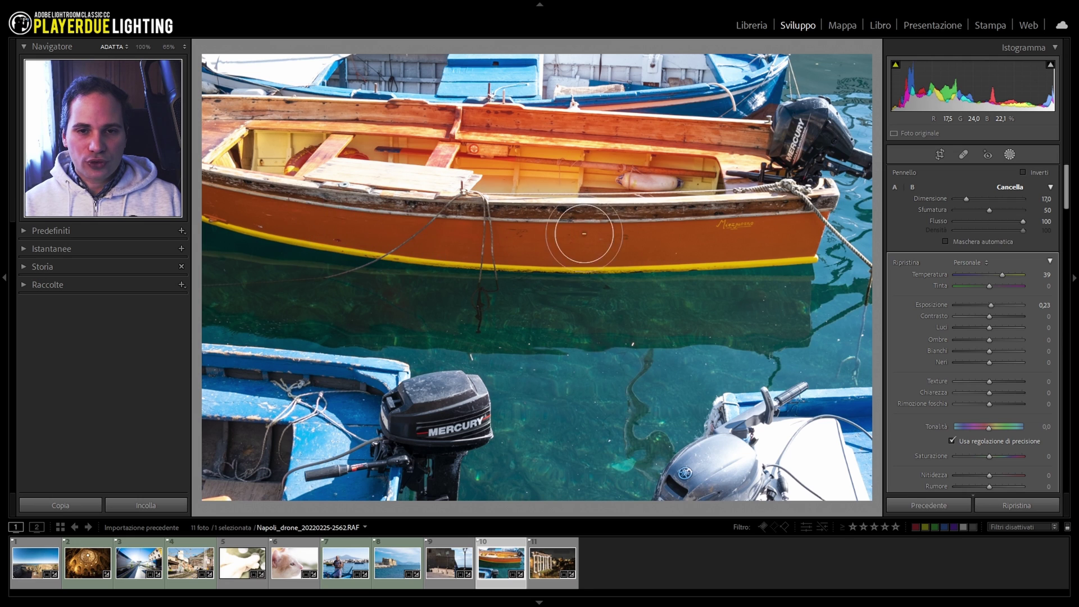
{"action": "scroll", "coordinate": [506, 265], "scroll_direction": "up", "scroll_amount": 5}
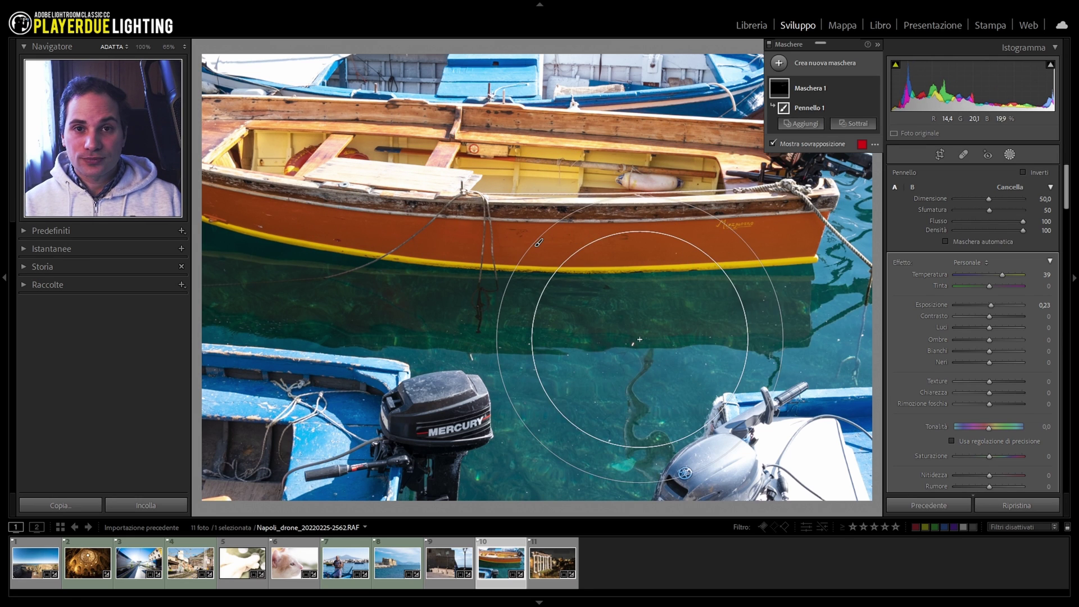
{"action": "left_click", "coordinate": [34, 561]}
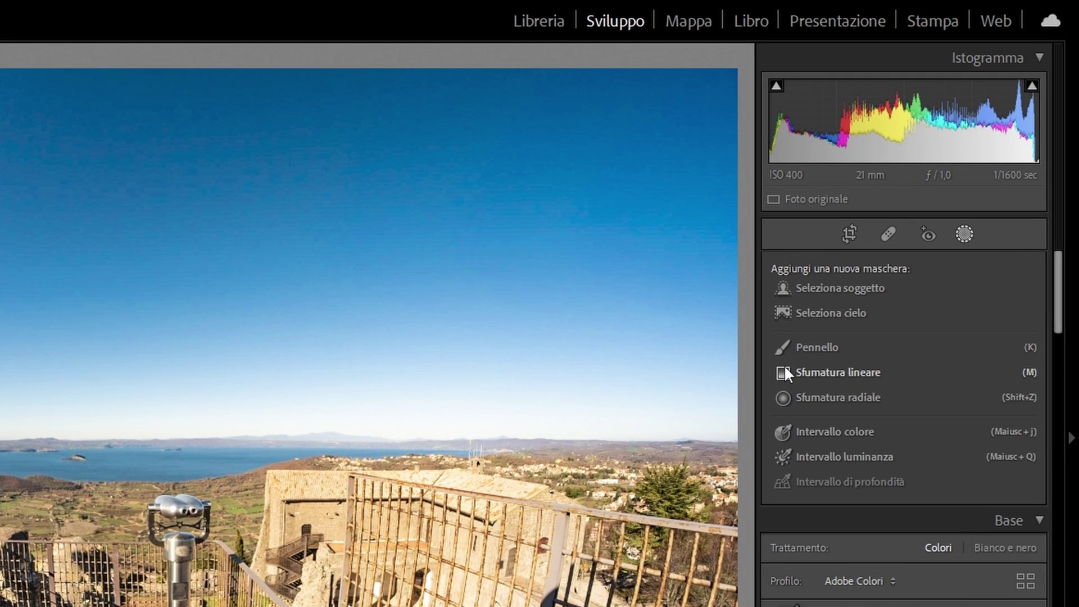
- Draw a linear gradient mask from the sky downward and position it near the horizon
{"action": "left_click", "coordinate": [838, 372]}
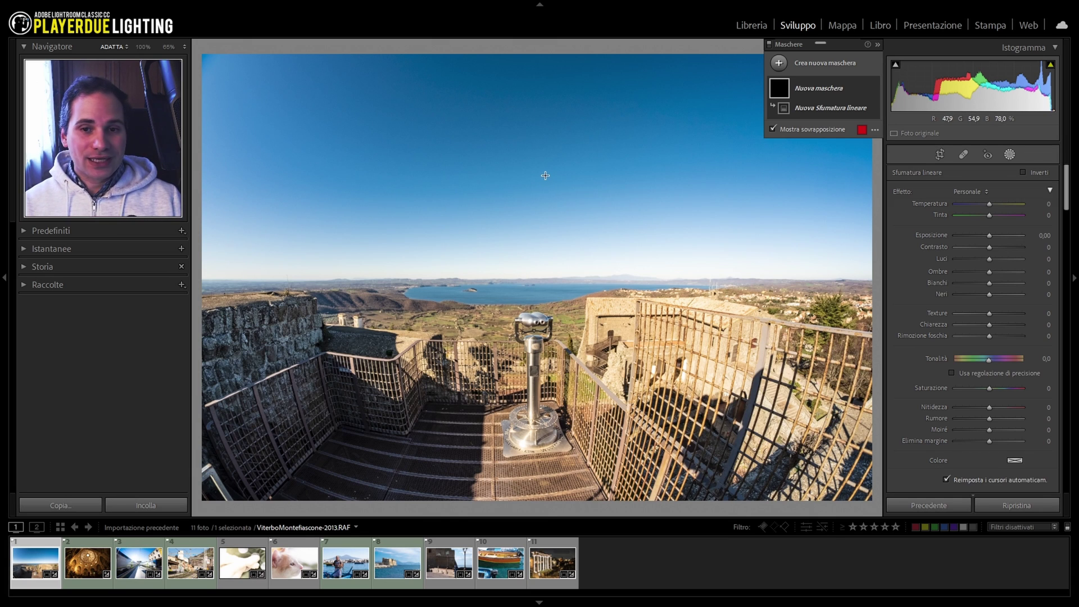
{"action": "left_click_drag", "start_coordinate": [539, 162], "coordinate": [539, 325]}
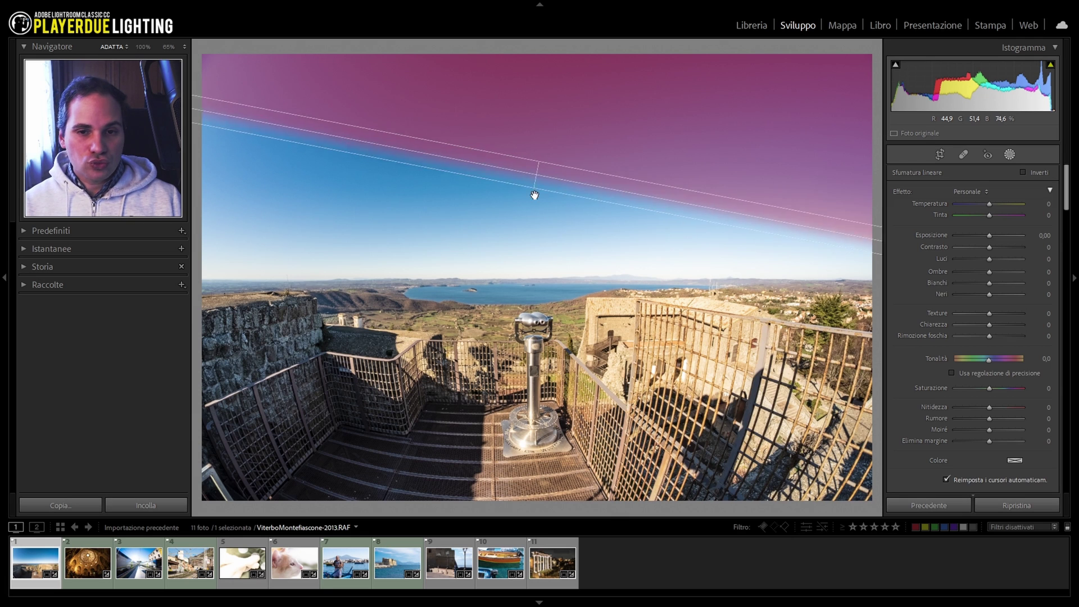
{"action": "mouse_move", "coordinate": [540, 326]}
{"action": "left_mouse_down"}
{"action": "mouse_move", "coordinate": [428, 183]}
{"action": "mouse_move", "coordinate": [522, 270]}
{"action": "mouse_move", "coordinate": [537, 183]}
{"action": "mouse_move", "coordinate": [530, 282]}
{"action": "mouse_move", "coordinate": [436, 221]}
{"action": "mouse_move", "coordinate": [525, 288]}
{"action": "mouse_move", "coordinate": [552, 288]}
{"action": "left_mouse_up"}
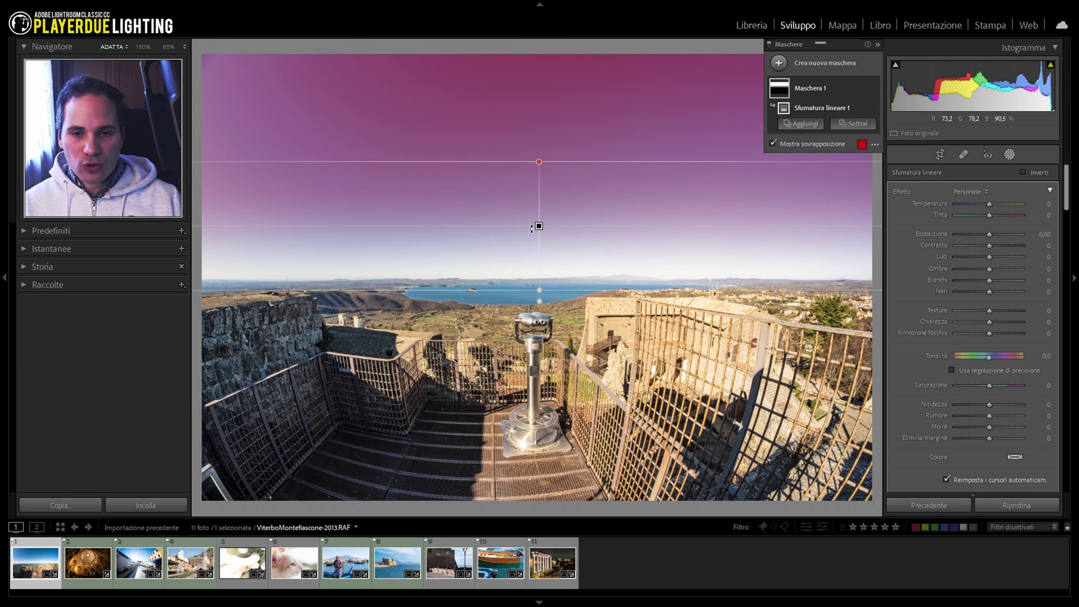
{"action": "mouse_move", "coordinate": [539, 226]}
{"action": "left_mouse_down"}
{"action": "mouse_move", "coordinate": [530, 289]}
{"action": "mouse_move", "coordinate": [574, 224]}
{"action": "mouse_move", "coordinate": [538, 286]}
{"action": "mouse_move", "coordinate": [549, 187]}
{"action": "mouse_move", "coordinate": [506, 173]}
{"action": "mouse_move", "coordinate": [532, 278]}
{"action": "left_mouse_up"}
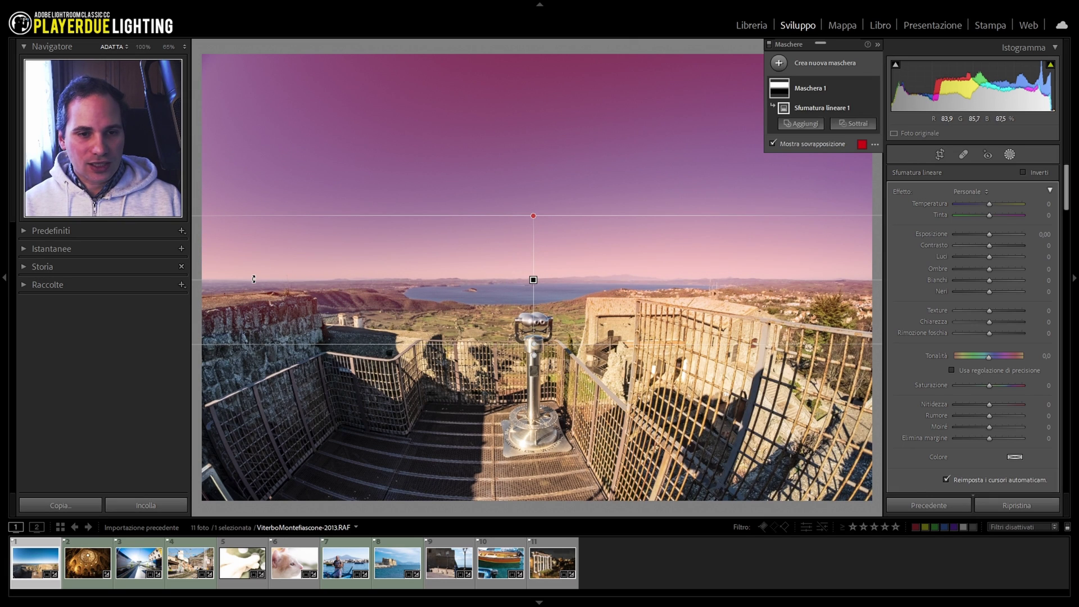
{"action": "left_click_drag", "start_coordinate": [253, 280], "coordinate": [625, 174]}
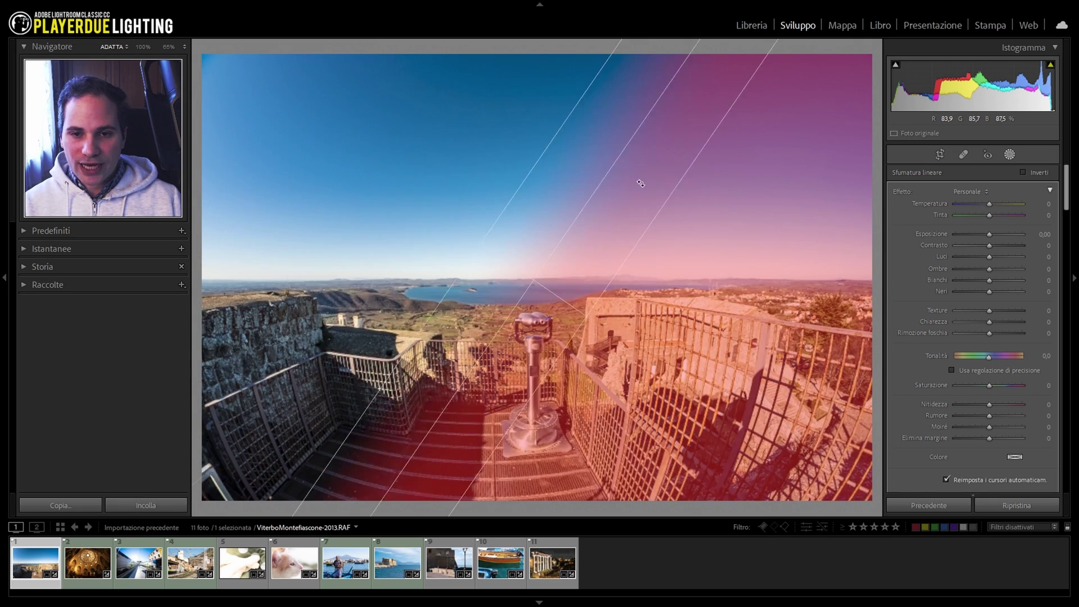
{"action": "left_click_drag", "start_coordinate": [625, 174], "coordinate": [533, 353]}
- Fine-tune the gradient's tilt and transition, then warm the sky to temperature 36
{"action": "left_click_drag", "start_coordinate": [533, 215], "coordinate": [527, 215]}
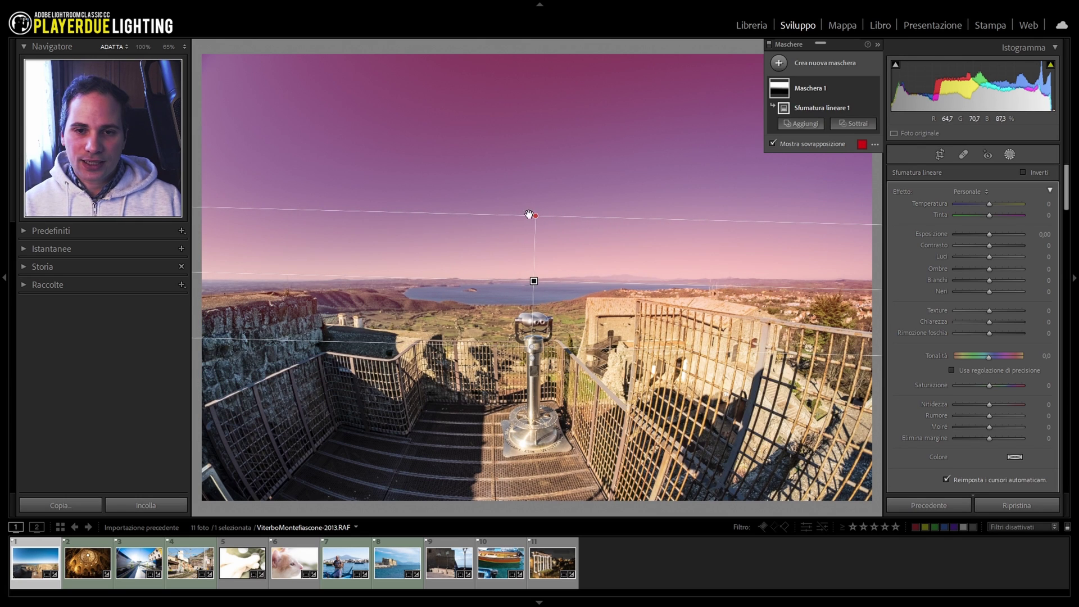
{"action": "left_click_drag", "start_coordinate": [527, 215], "coordinate": [533, 299]}
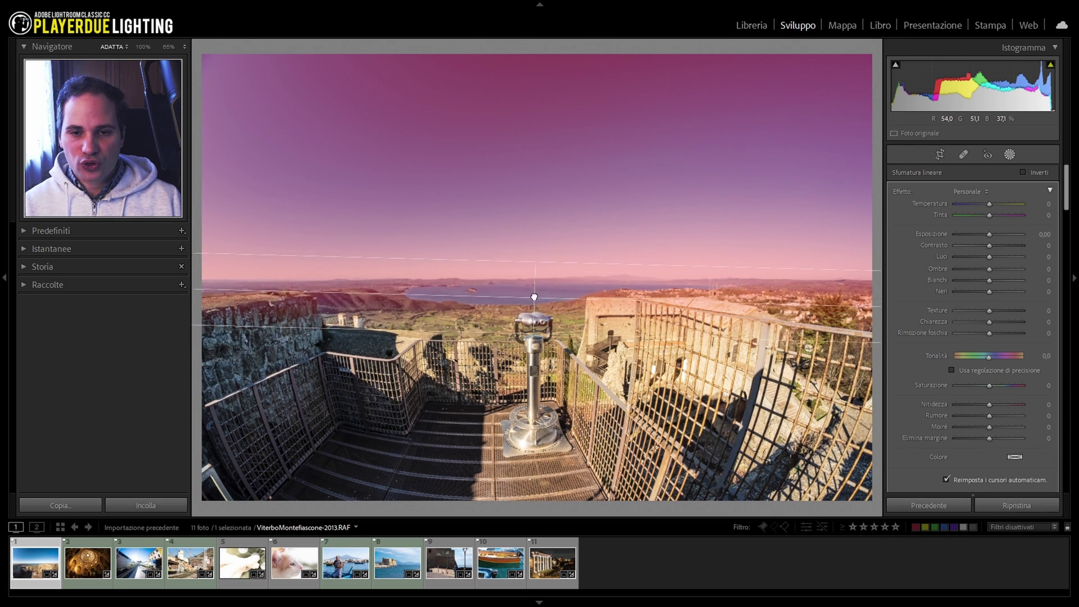
{"action": "mouse_move", "coordinate": [534, 248]}
{"action": "left_mouse_down"}
{"action": "mouse_move", "coordinate": [649, 395]}
{"action": "mouse_move", "coordinate": [518, 288]}
{"action": "left_mouse_up"}
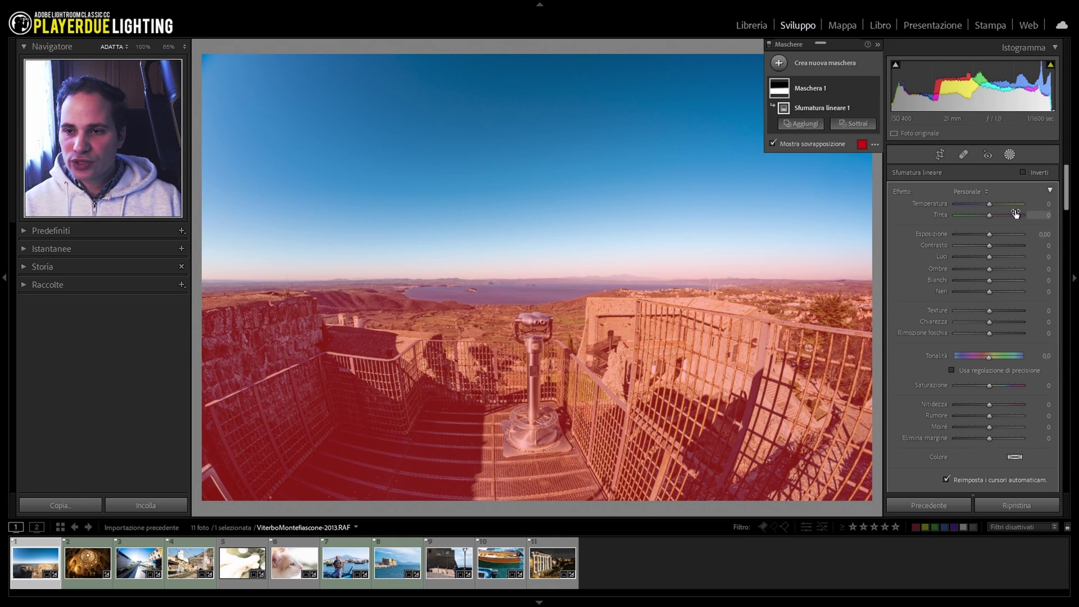
{"action": "key", "text": "o"}
{"action": "left_click_drag", "start_coordinate": [989, 204], "coordinate": [996, 200]}
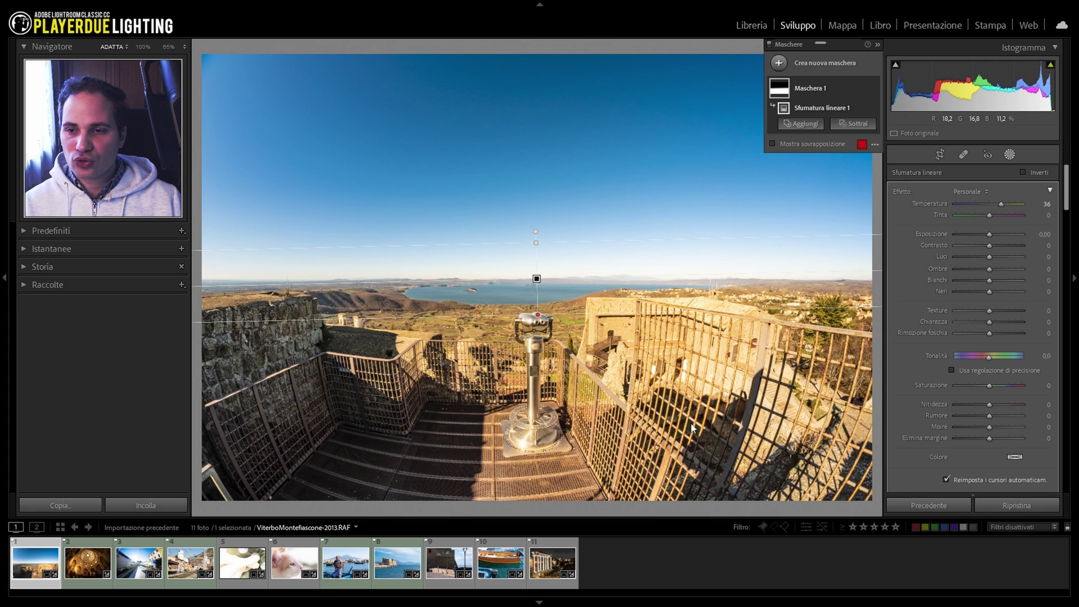
{"action": "key", "text": "Right"}
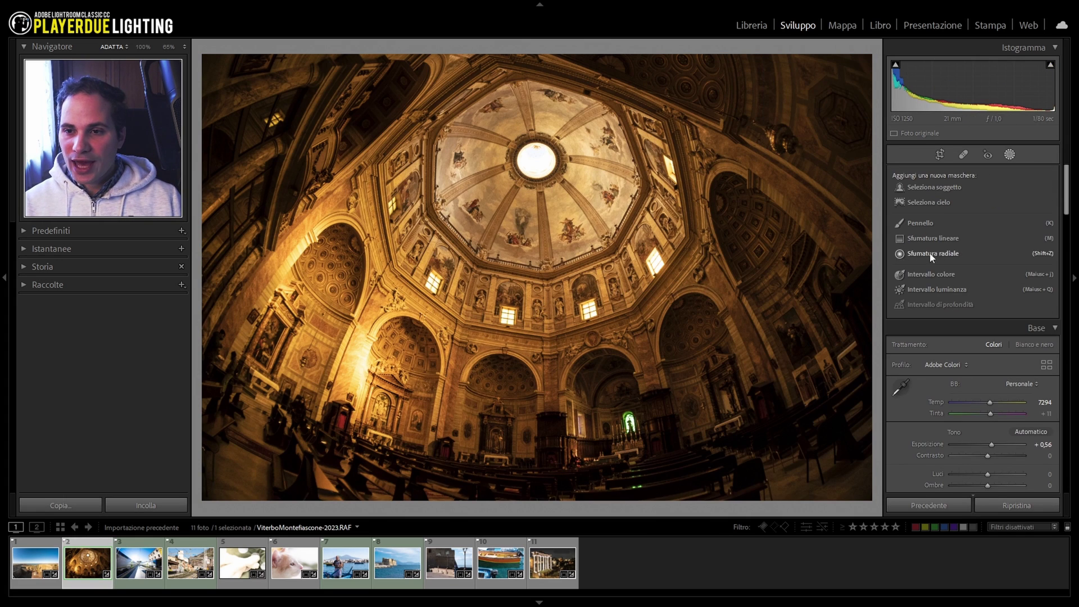
- Draw a radial gradient around the dome's lantern, enlarge and flatten it, and set feather to 76
{"action": "left_click", "coordinate": [933, 253]}
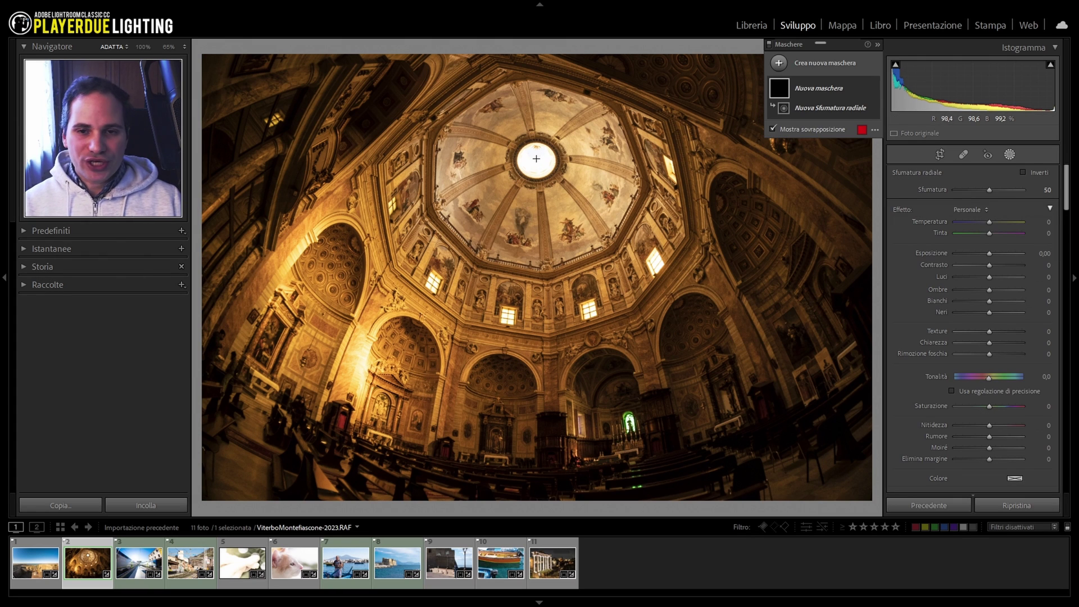
{"action": "mouse_move", "coordinate": [557, 180]}
{"action": "left_mouse_down"}
{"action": "mouse_move", "coordinate": [591, 191]}
{"action": "mouse_move", "coordinate": [669, 255]}
{"action": "left_mouse_up"}
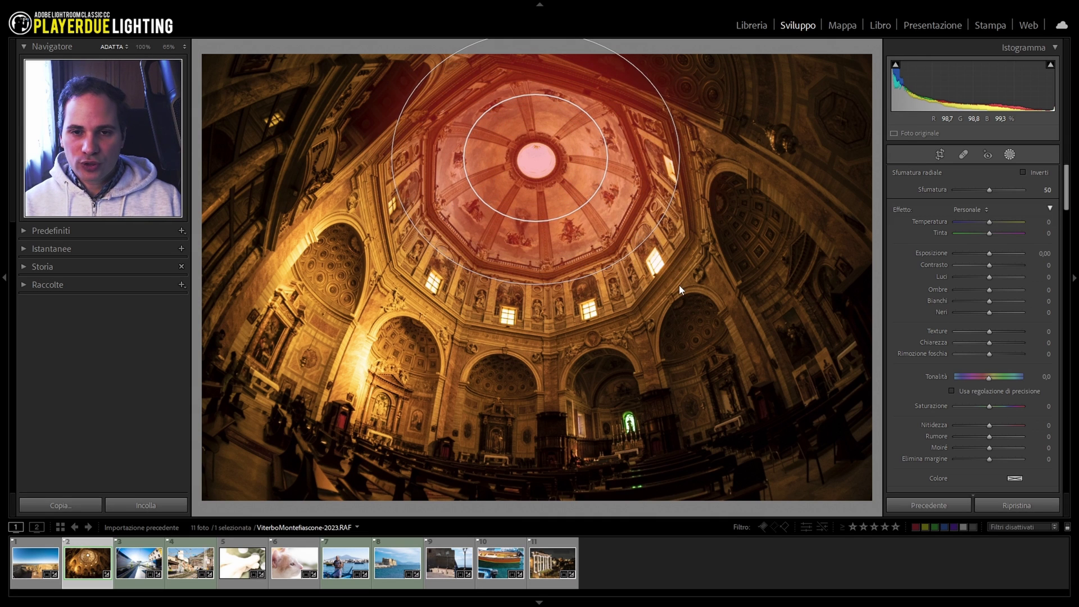
{"action": "left_click_drag", "start_coordinate": [669, 254], "coordinate": [678, 285]}
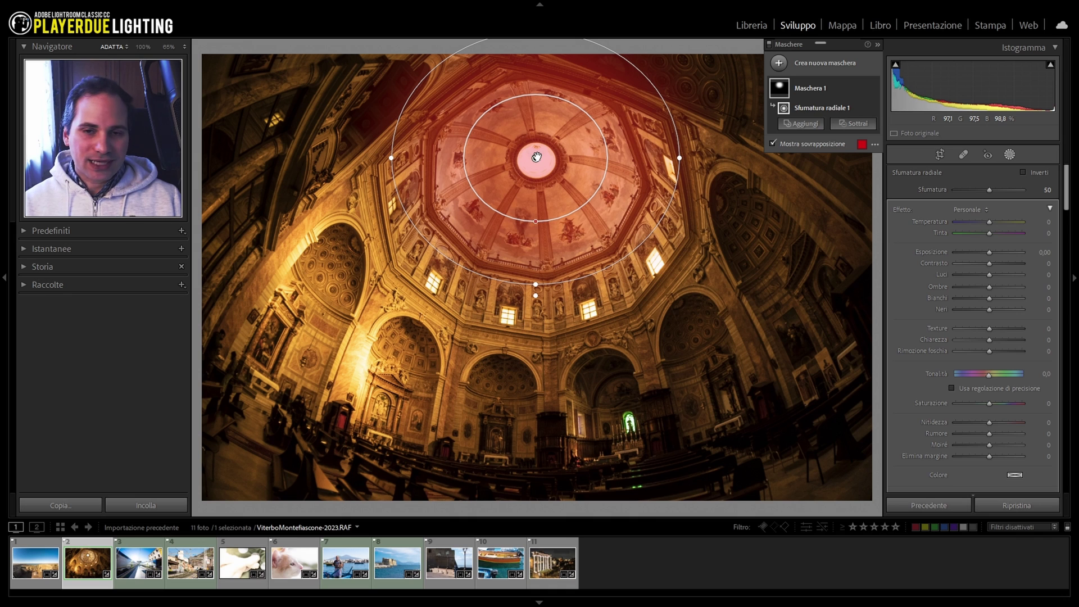
{"action": "left_click_drag", "start_coordinate": [537, 157], "coordinate": [540, 164]}
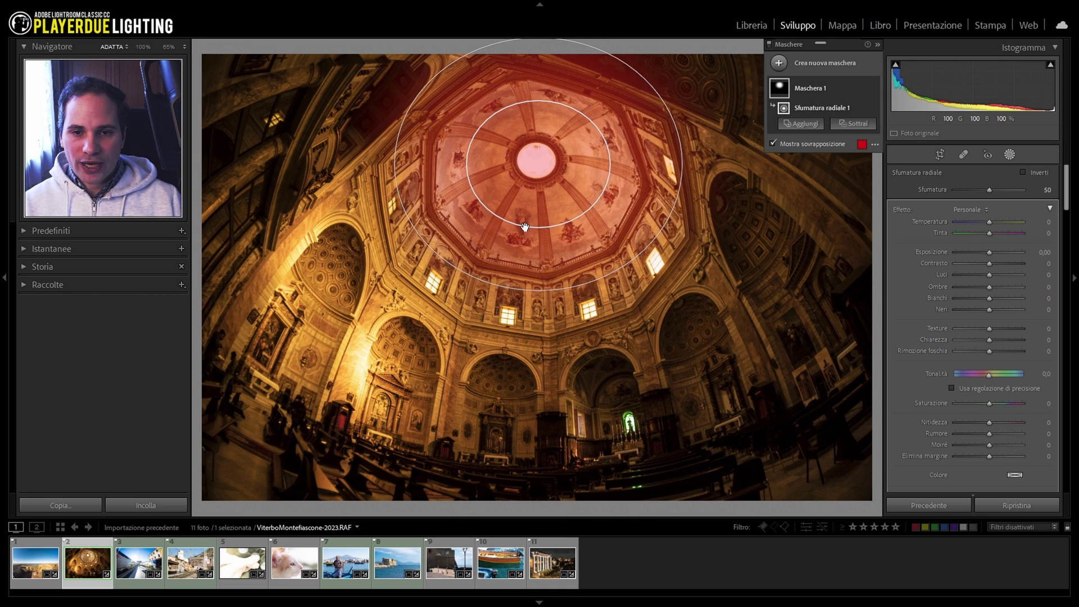
{"action": "left_click_drag", "start_coordinate": [537, 227], "coordinate": [535, 166]}
{"action": "left_click_drag", "start_coordinate": [680, 161], "coordinate": [661, 161]}
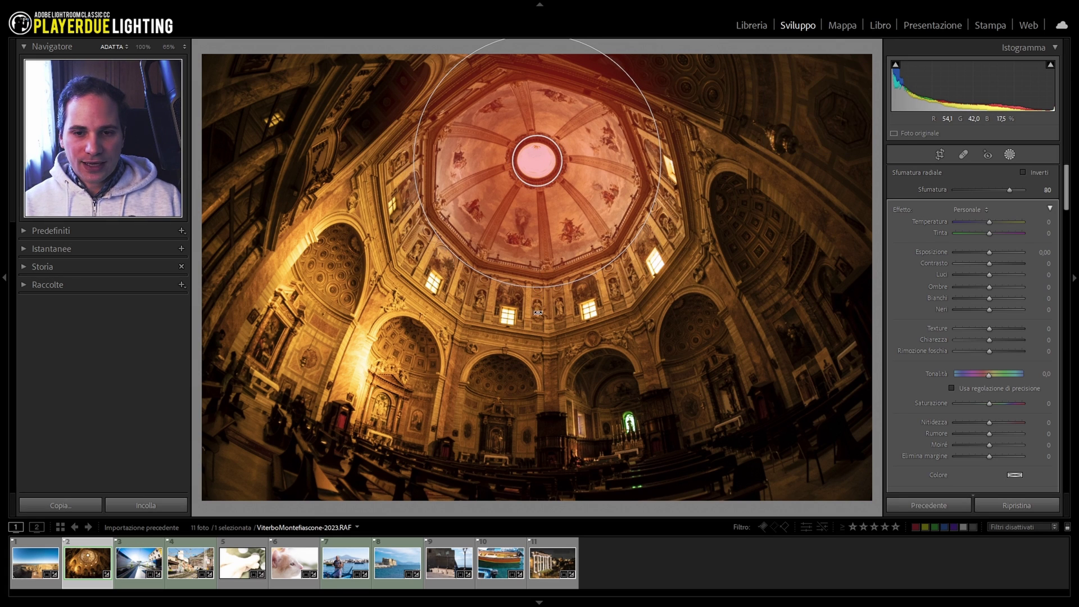
{"action": "mouse_move", "coordinate": [537, 287]}
{"action": "left_mouse_down"}
{"action": "mouse_move", "coordinate": [532, 226]}
{"action": "mouse_move", "coordinate": [537, 272]}
{"action": "left_mouse_up"}
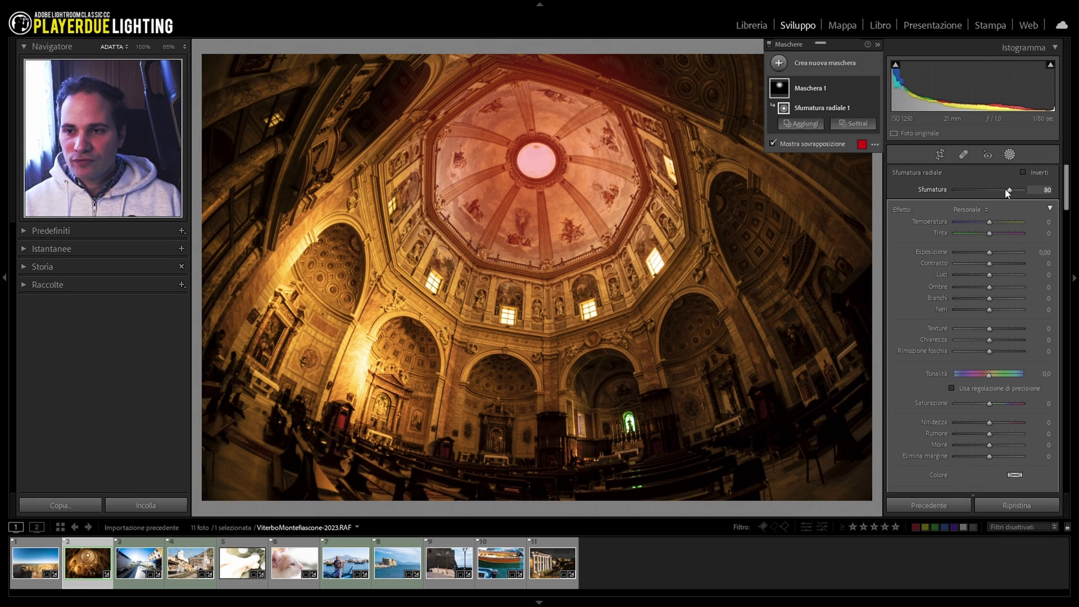
{"action": "left_click_drag", "start_coordinate": [976, 195], "coordinate": [950, 190]}
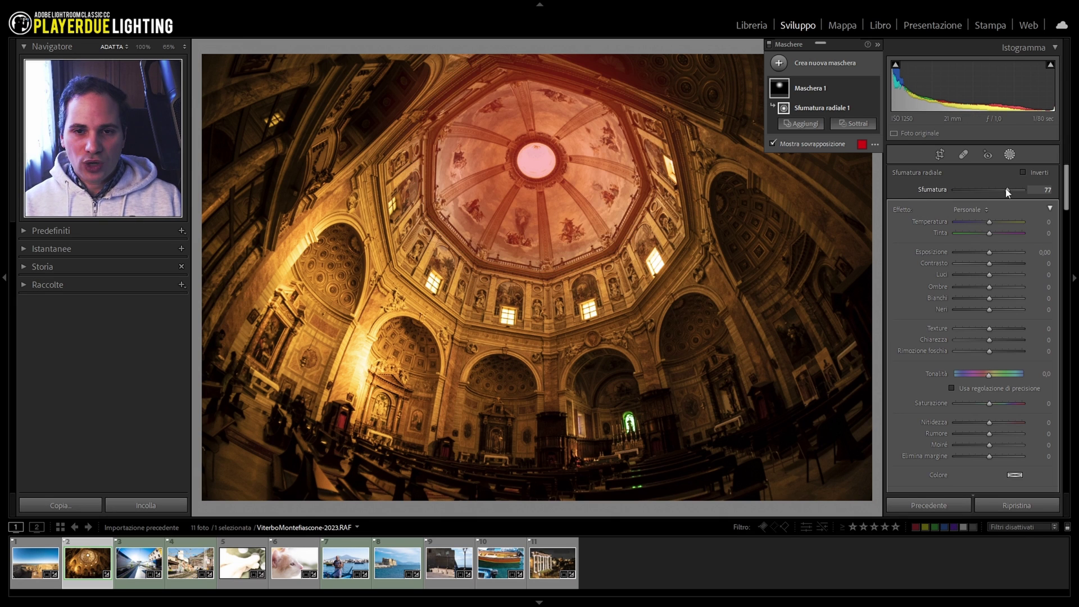
{"action": "left_click_drag", "start_coordinate": [1015, 192], "coordinate": [1005, 192]}
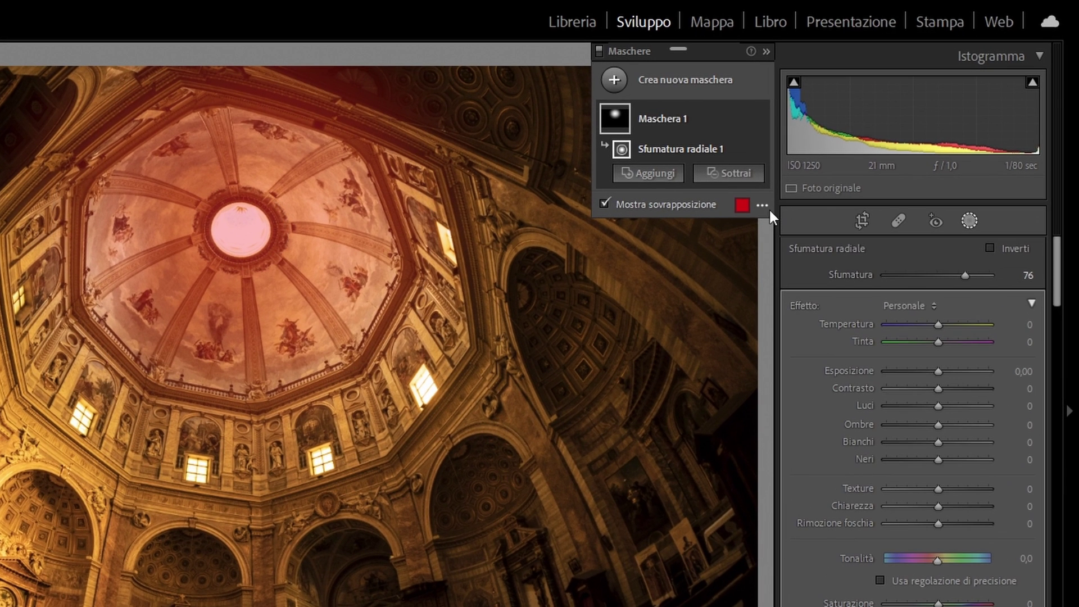
- Preview the dome mask as red over black and white, then as colour over black and white
{"action": "left_click", "coordinate": [867, 149]}
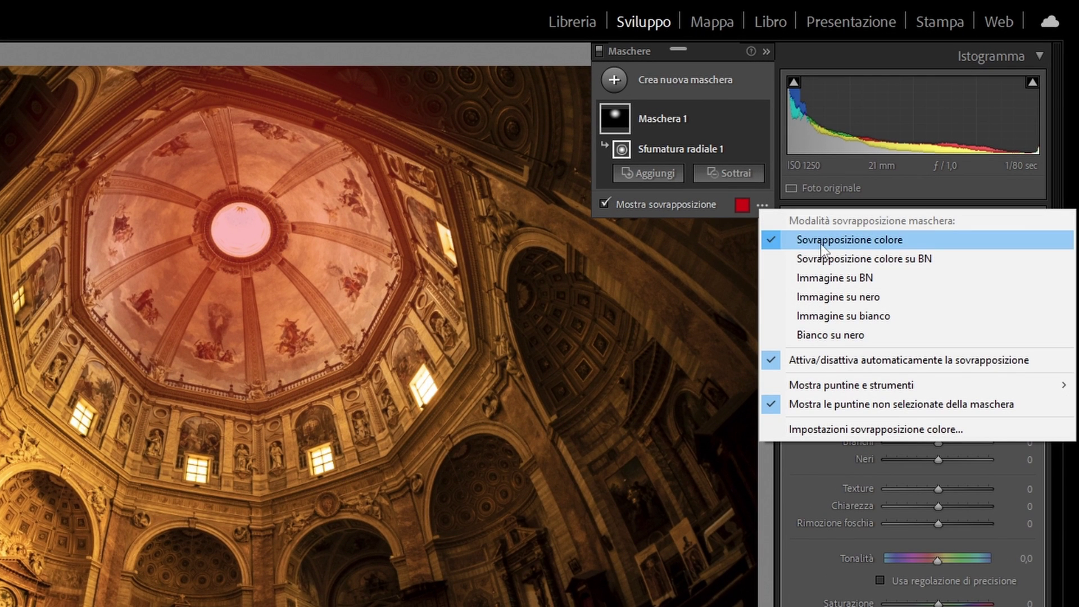
{"action": "left_click", "coordinate": [843, 258]}
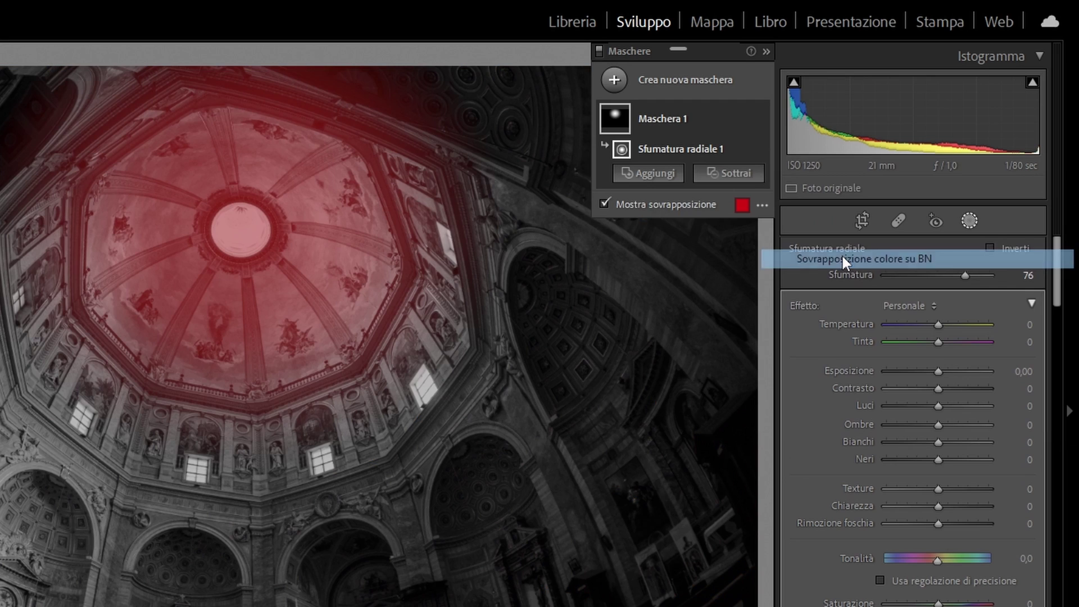
{"action": "left_click", "coordinate": [605, 204]}
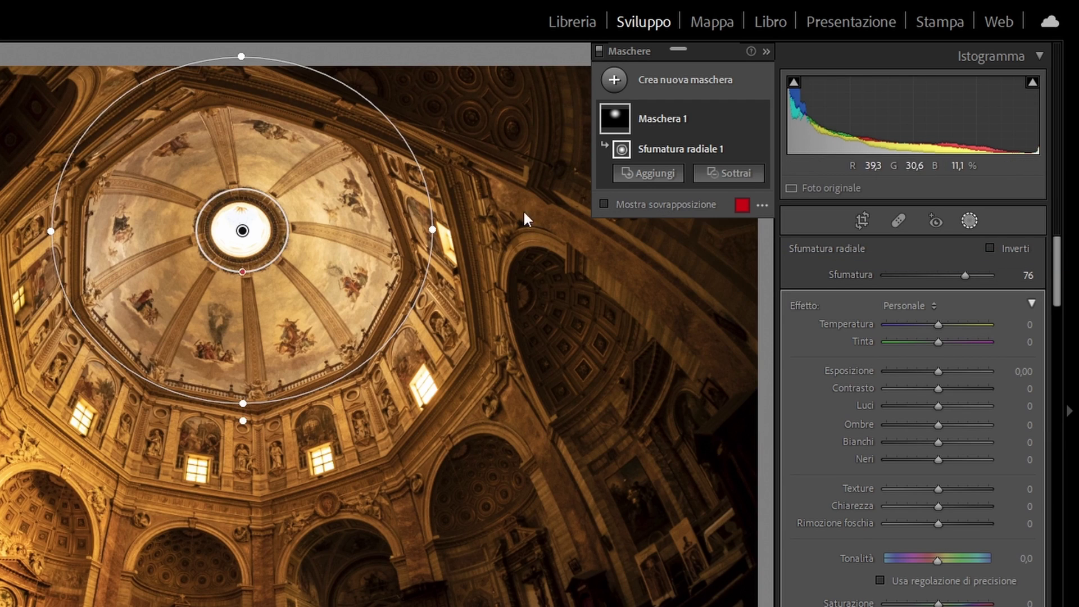
{"action": "left_click", "coordinate": [604, 204]}
{"action": "left_click", "coordinate": [761, 205]}
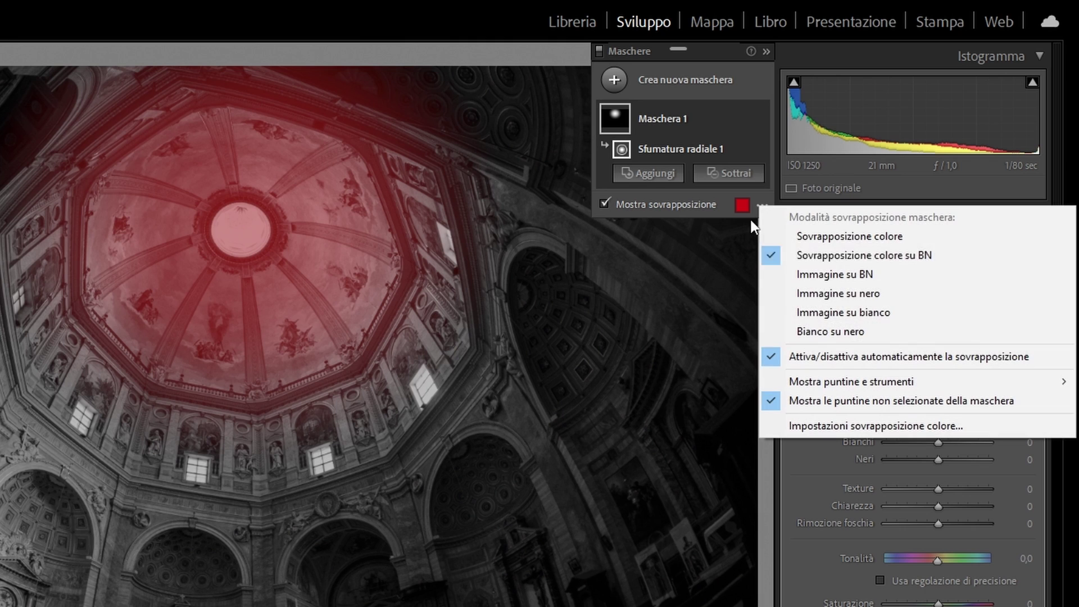
{"action": "left_click", "coordinate": [840, 274]}
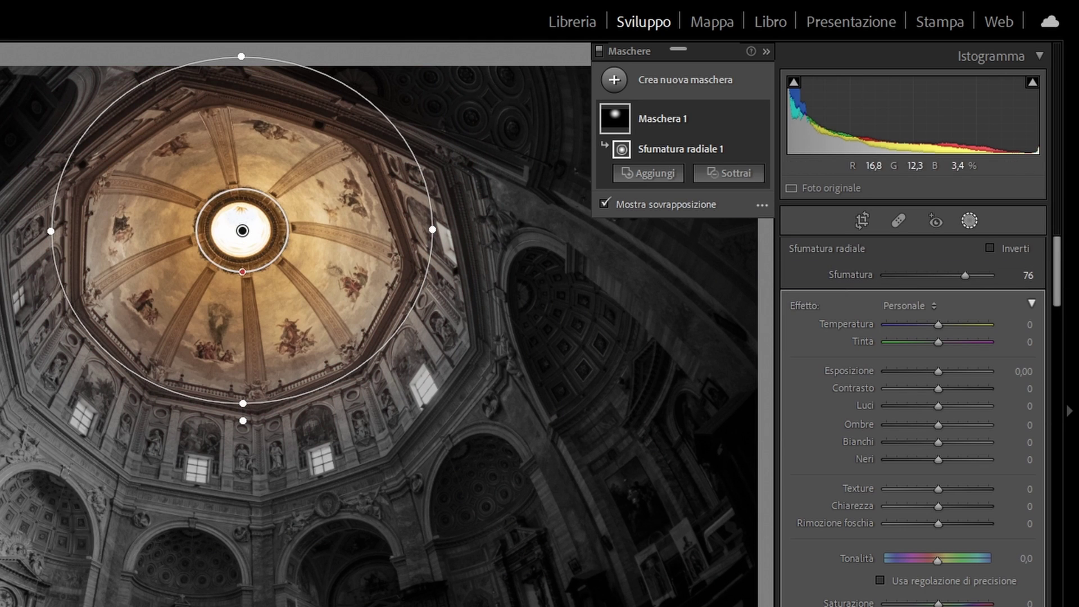
- Try the white-on-black overlay, return to red colour overlay, and nudge the gradient lower
{"action": "left_click", "coordinate": [762, 209]}
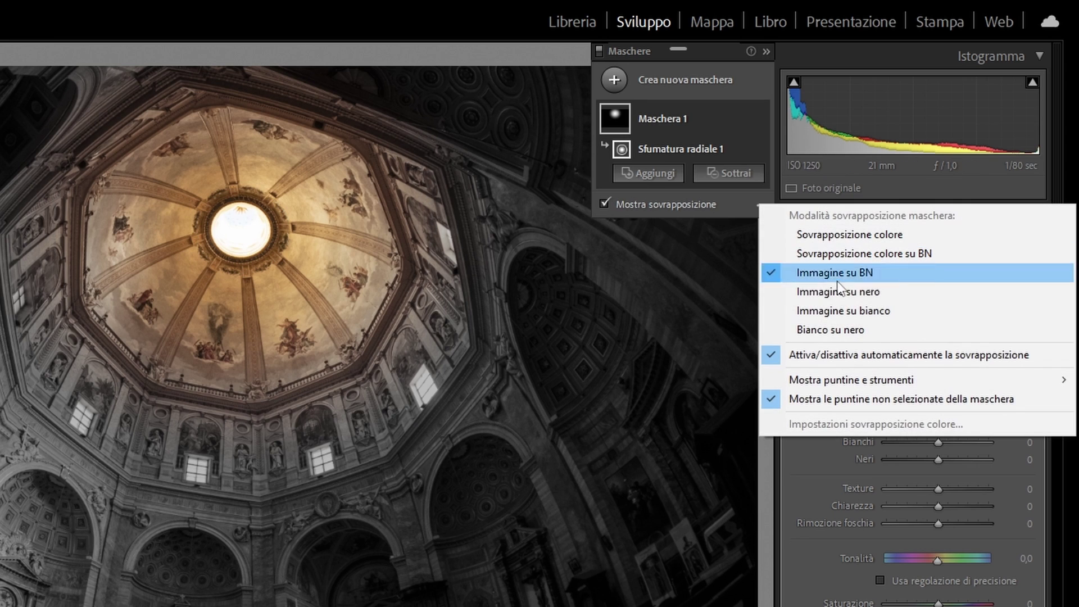
{"action": "left_click", "coordinate": [838, 331]}
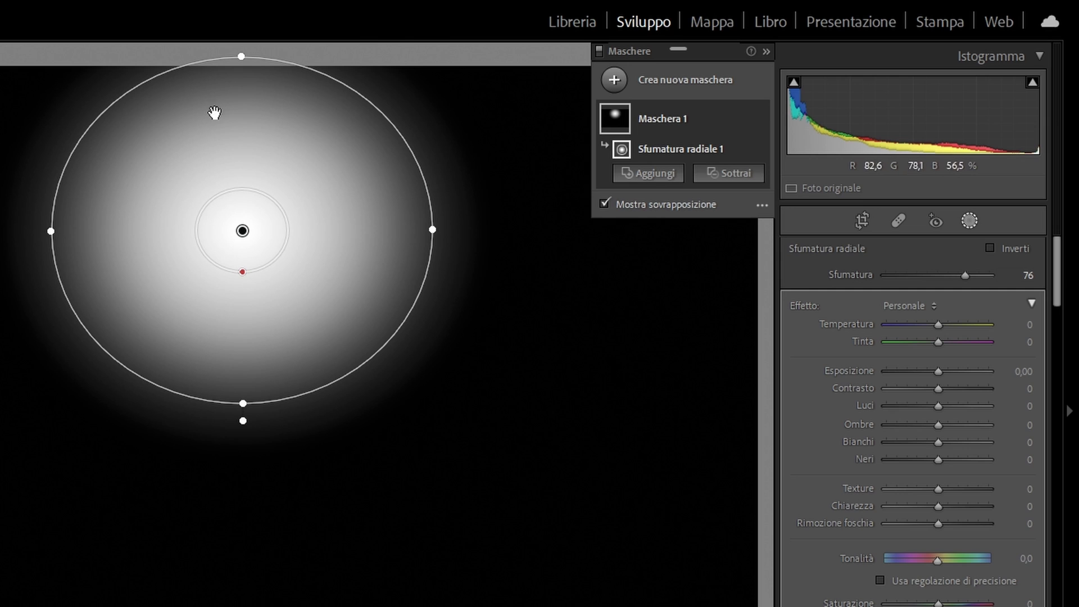
{"action": "left_click", "coordinate": [763, 204]}
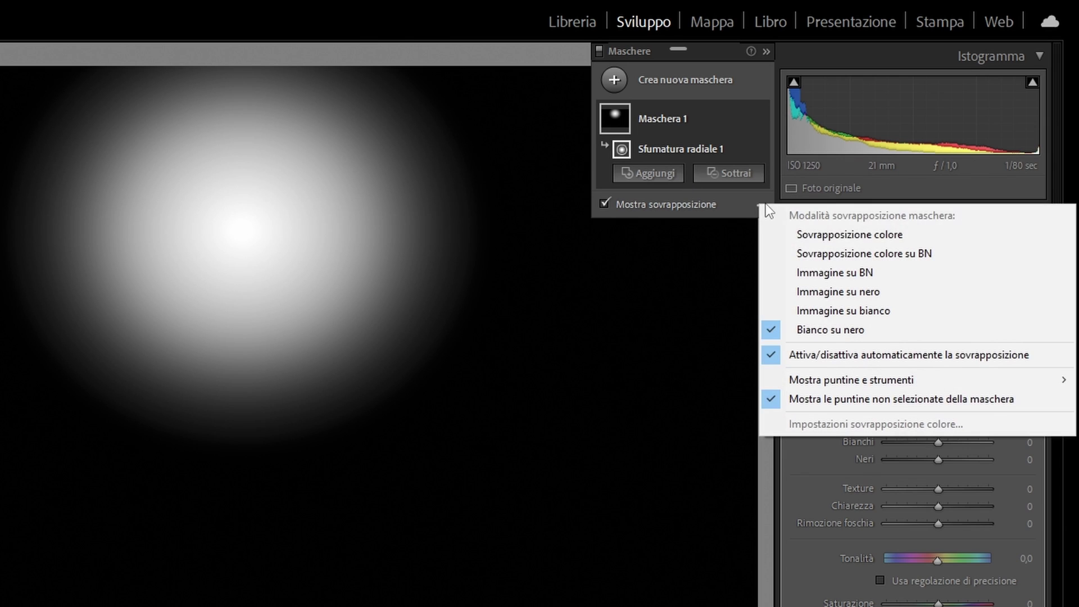
{"action": "left_click", "coordinate": [813, 235]}
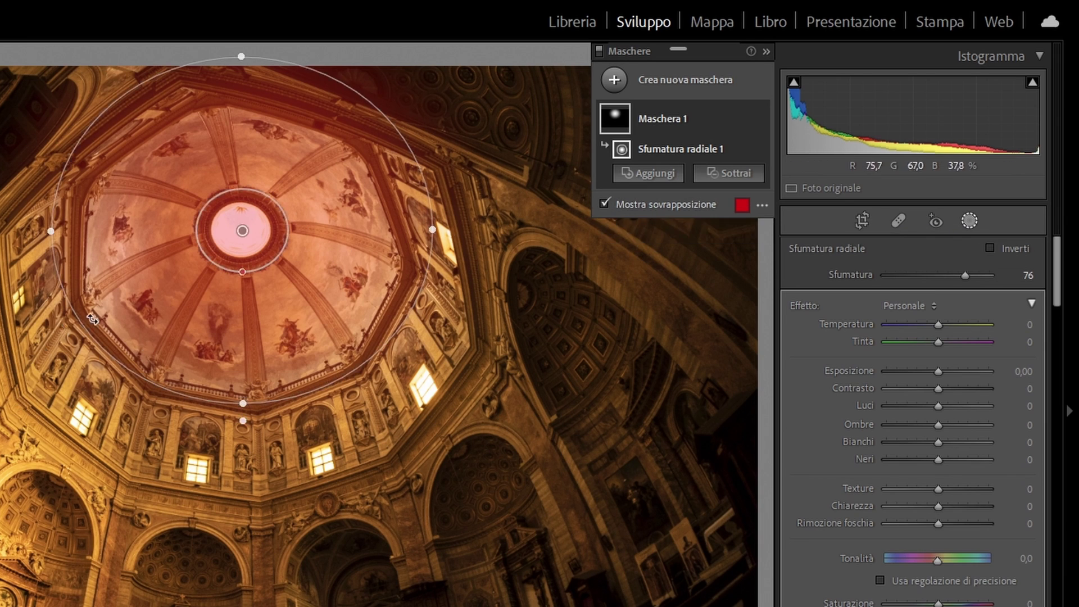
{"action": "left_click", "coordinate": [605, 204]}
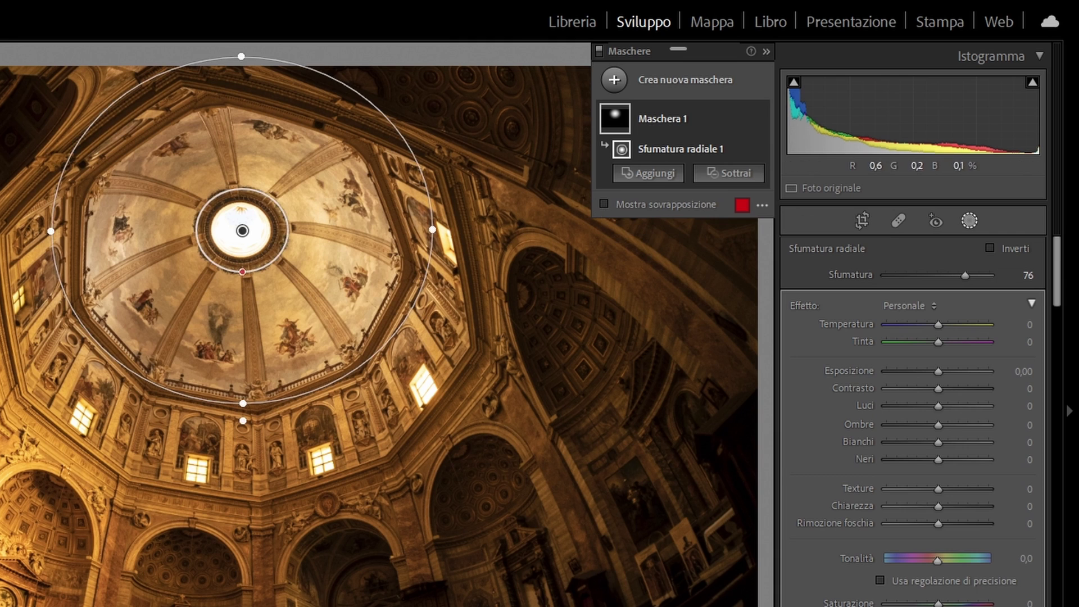
{"action": "left_click", "coordinate": [603, 203]}
{"action": "mouse_move", "coordinate": [242, 231]}
{"action": "left_mouse_down"}
{"action": "mouse_move", "coordinate": [244, 245]}
{"action": "mouse_move", "coordinate": [247, 233]}
{"action": "mouse_move", "coordinate": [263, 240]}
{"action": "left_mouse_up"}
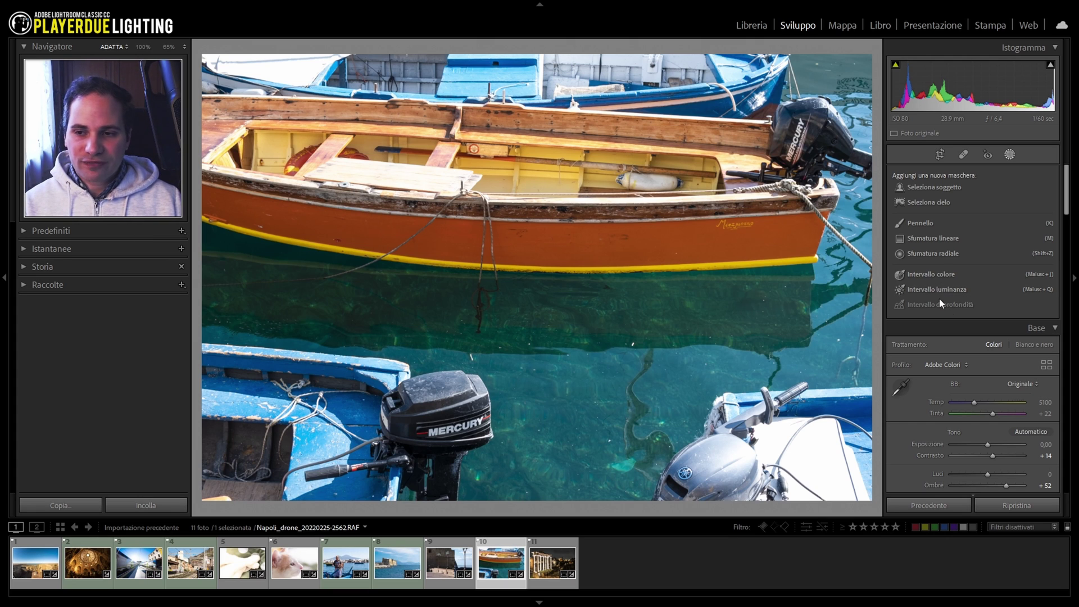
- Add a colour-range mask sampled from the orange hull and raise its exposure to 1.98
{"action": "left_click", "coordinate": [921, 274]}
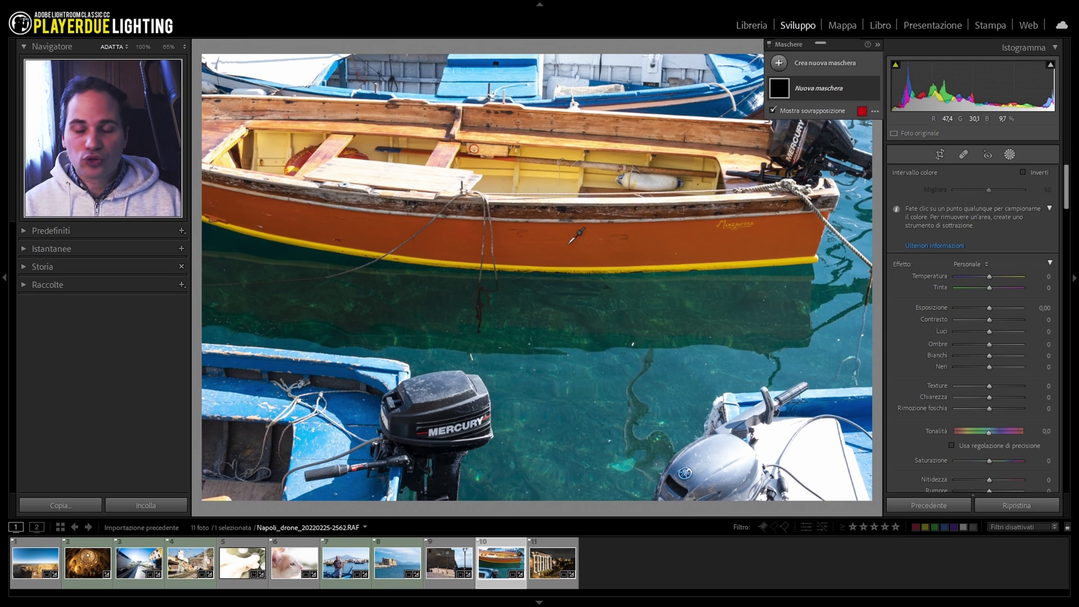
{"action": "left_click", "coordinate": [634, 241]}
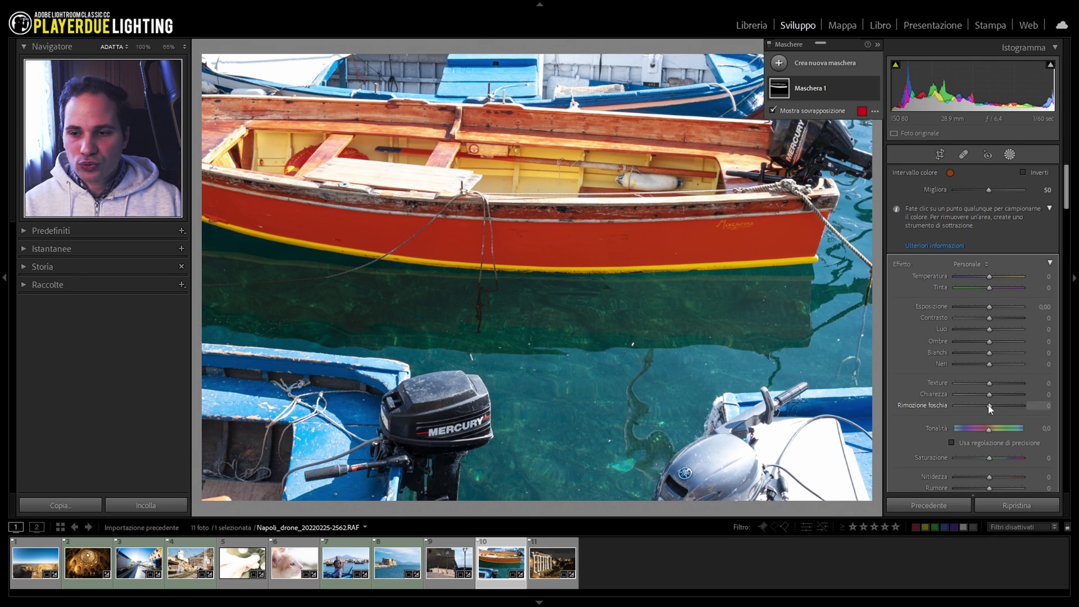
{"action": "mouse_move", "coordinate": [989, 307]}
{"action": "left_mouse_down"}
{"action": "mouse_move", "coordinate": [1020, 307]}
{"action": "mouse_move", "coordinate": [913, 318]}
{"action": "left_mouse_up"}
{"action": "mouse_move", "coordinate": [1038, 316]}
{"action": "left_mouse_down"}
{"action": "mouse_move", "coordinate": [983, 320]}
{"action": "mouse_move", "coordinate": [1006, 314]}
{"action": "left_mouse_up"}
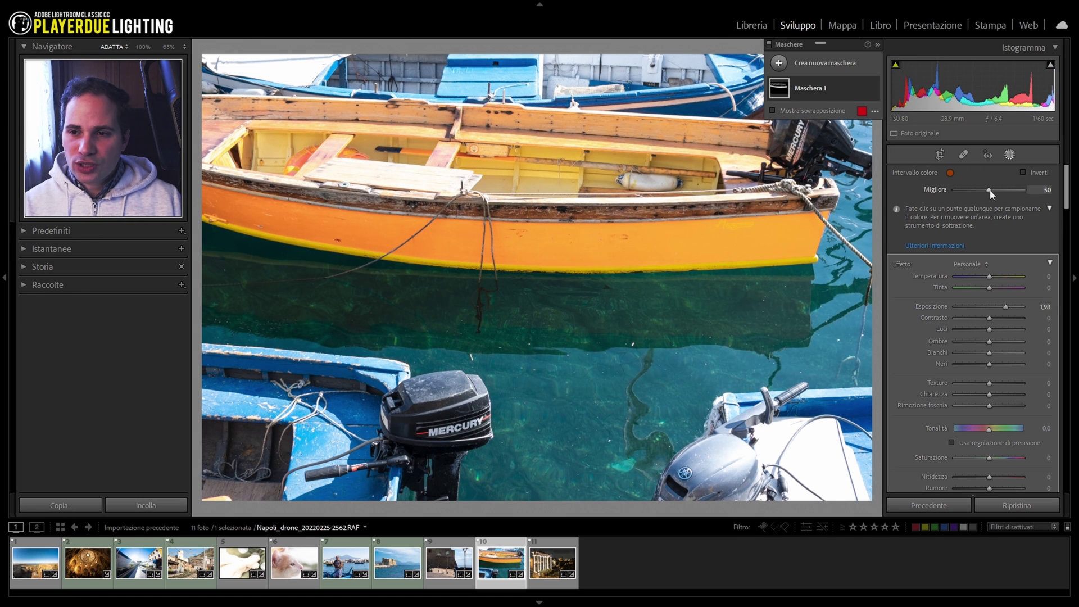
- Adjust the colour-range refinement, settling on 46, then move to the train station photo
{"action": "left_click_drag", "start_coordinate": [989, 191], "coordinate": [942, 193]}
{"action": "key", "text": "z"}
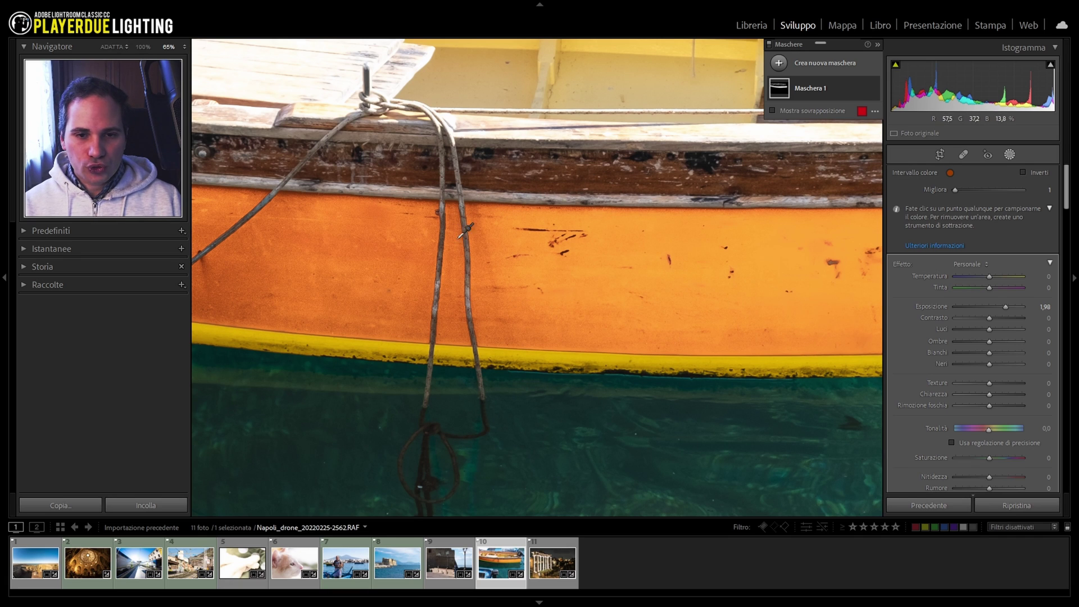
{"action": "left_click_drag", "start_coordinate": [955, 191], "coordinate": [991, 190]}
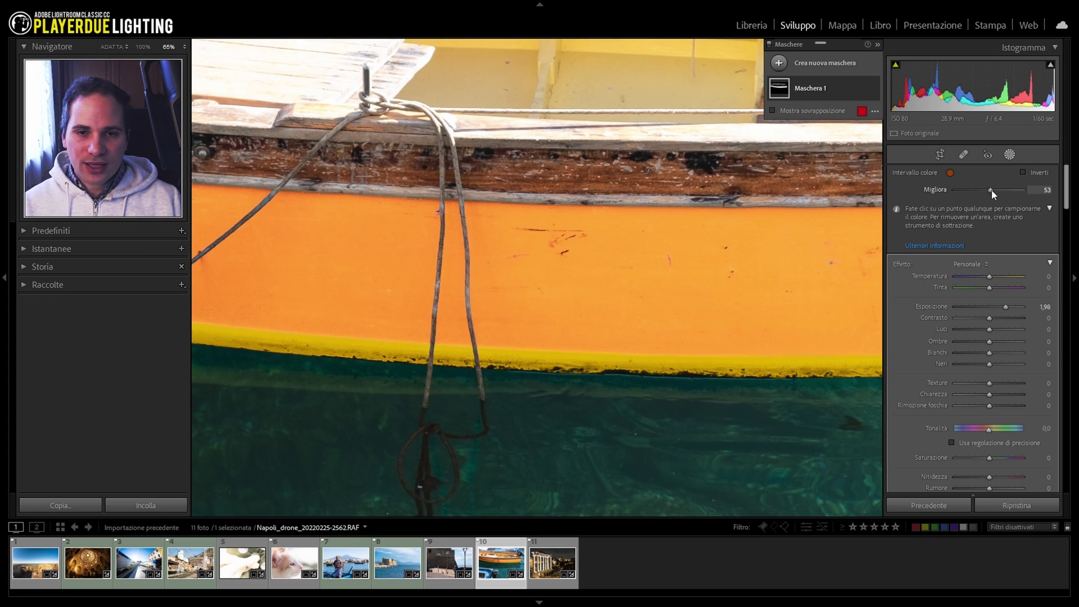
{"action": "left_click_drag", "start_coordinate": [991, 190], "coordinate": [993, 192]}
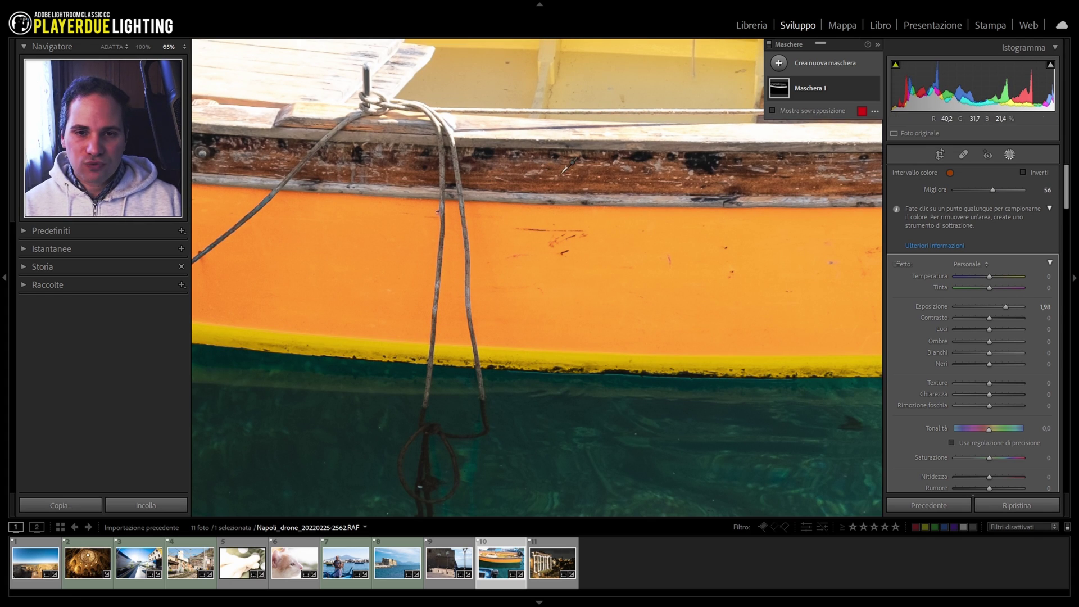
{"action": "left_click_drag", "start_coordinate": [993, 191], "coordinate": [985, 191]}
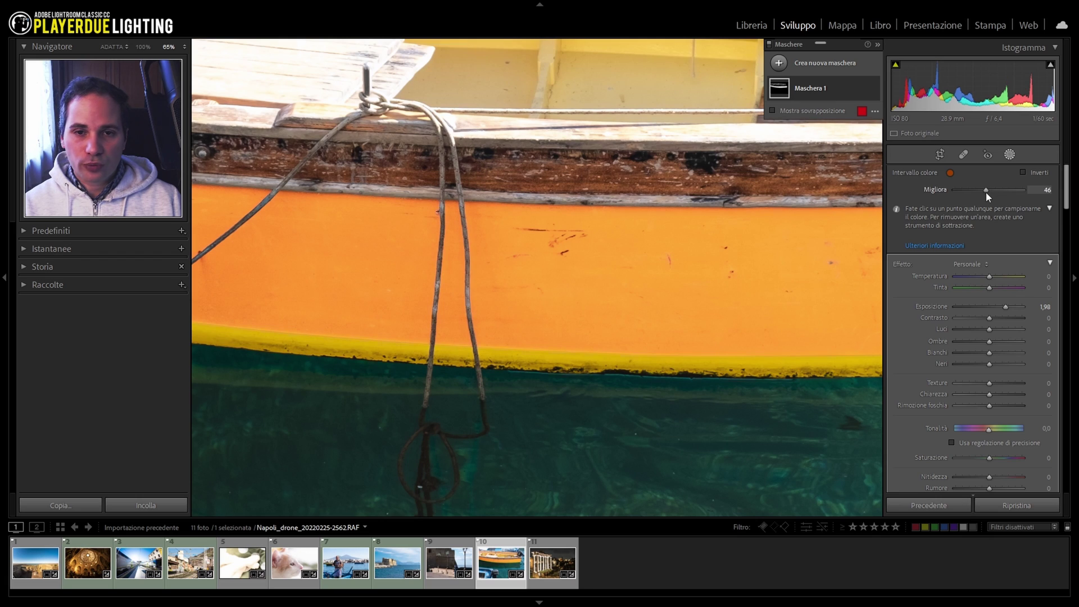
{"action": "left_click", "coordinate": [139, 561]}
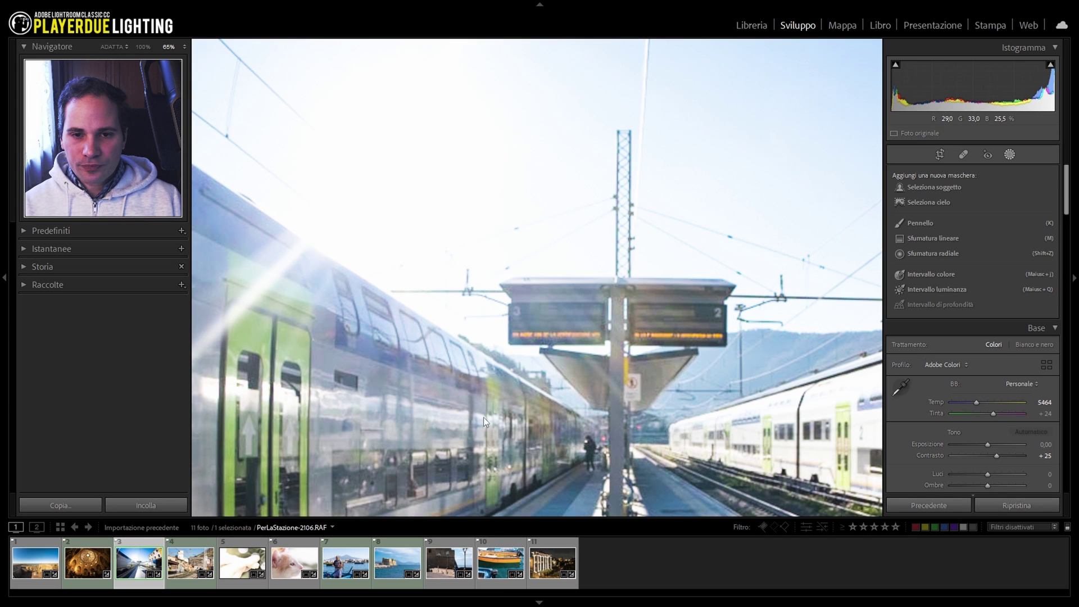
- Fit the station photo in view and add a luminance-range mask sampled from shade, range 13/85
{"action": "left_click", "coordinate": [609, 359]}
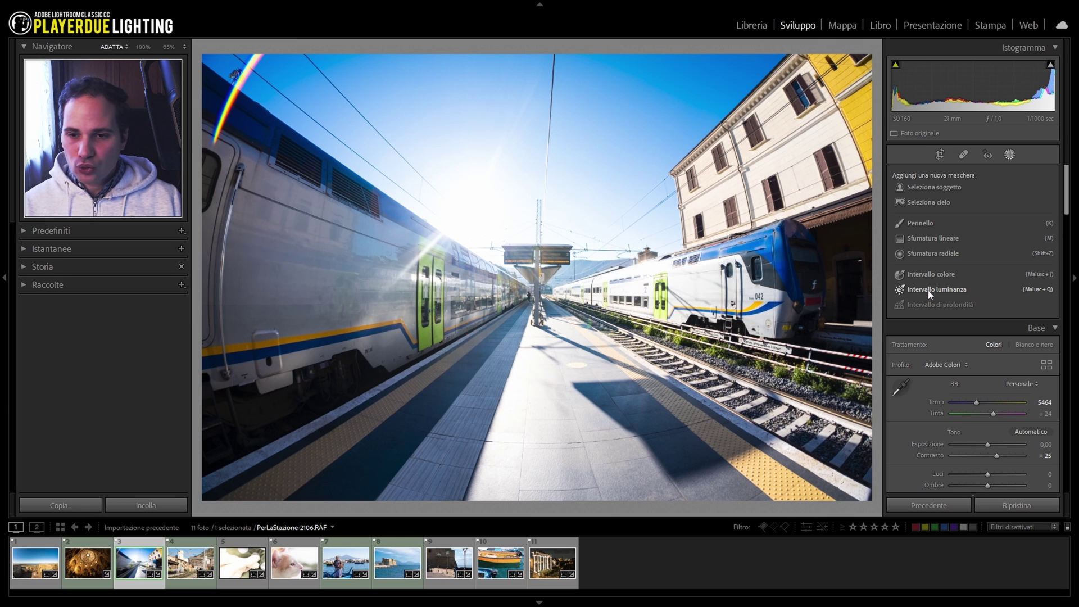
{"action": "left_click", "coordinate": [928, 290]}
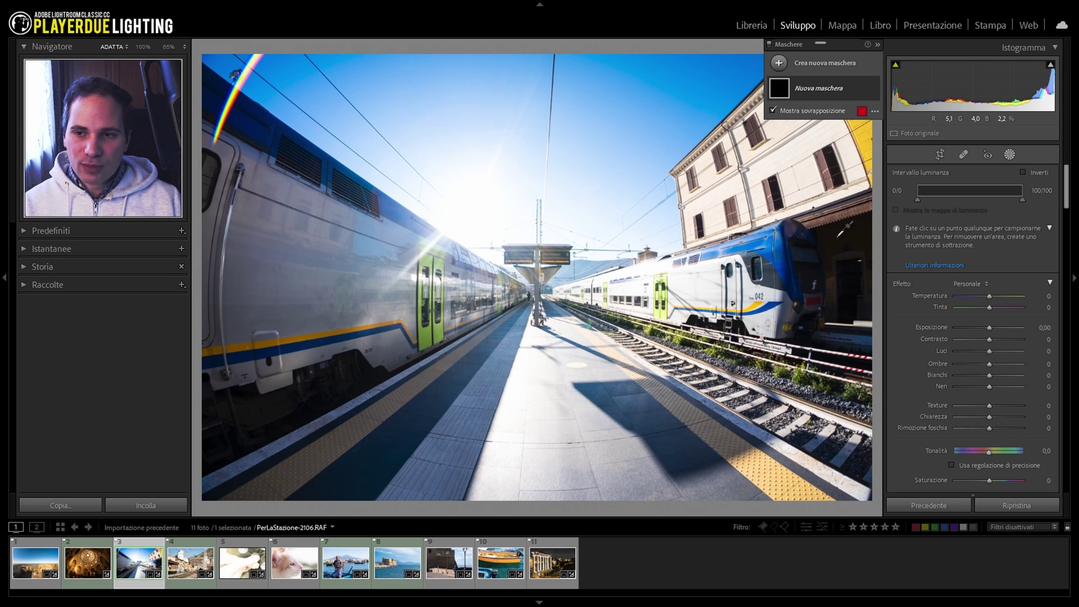
{"action": "left_click", "coordinate": [816, 222]}
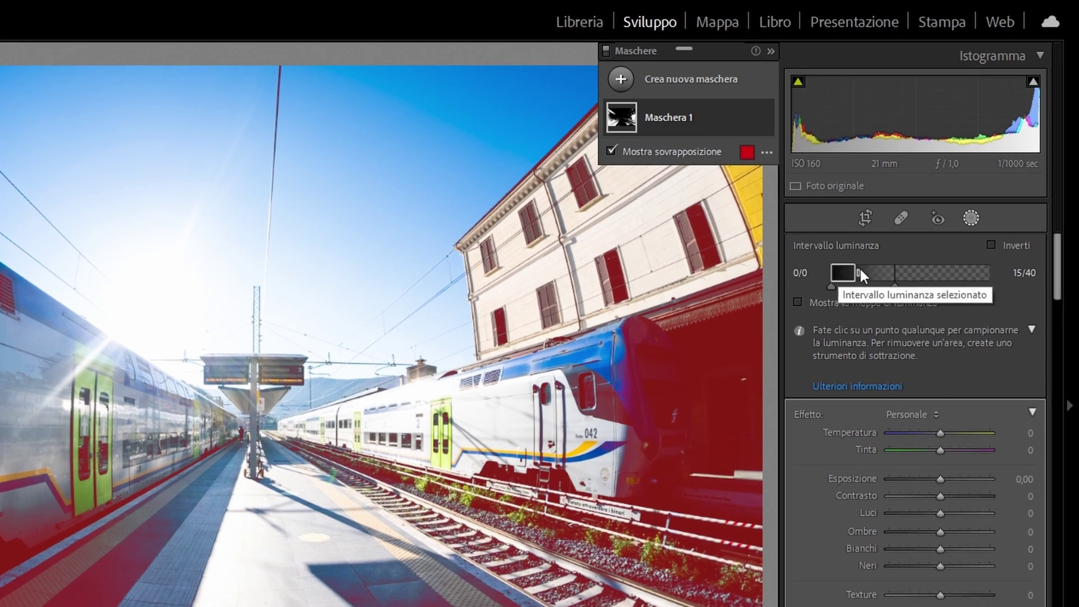
{"action": "mouse_move", "coordinate": [853, 276]}
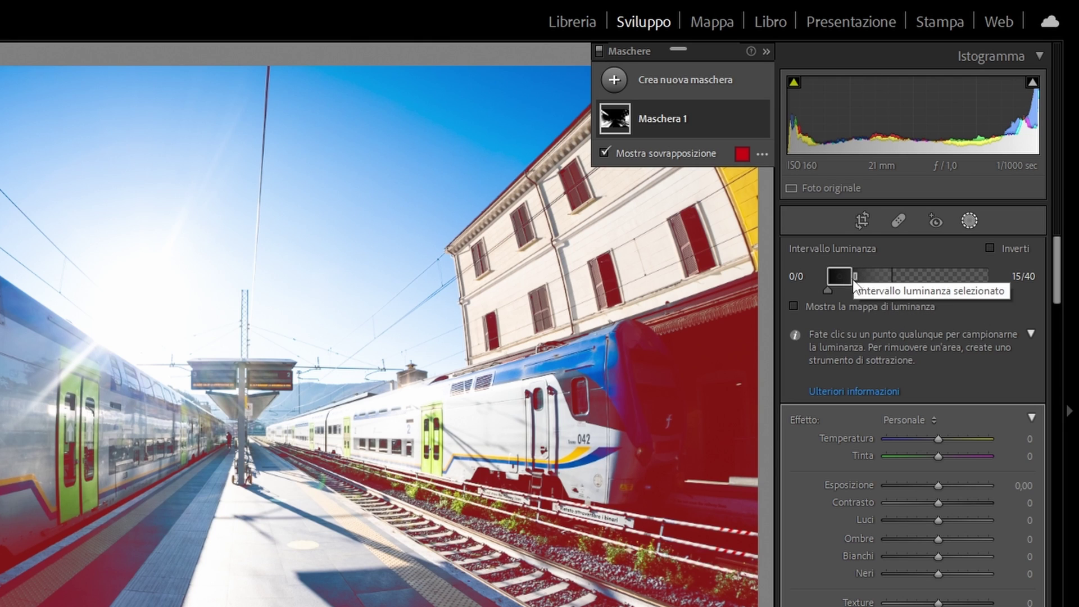
{"action": "mouse_move", "coordinate": [892, 289]}
{"action": "left_mouse_down"}
{"action": "mouse_move", "coordinate": [901, 291]}
{"action": "mouse_move", "coordinate": [842, 295]}
{"action": "mouse_move", "coordinate": [918, 298]}
{"action": "mouse_move", "coordinate": [844, 315]}
{"action": "left_mouse_up"}
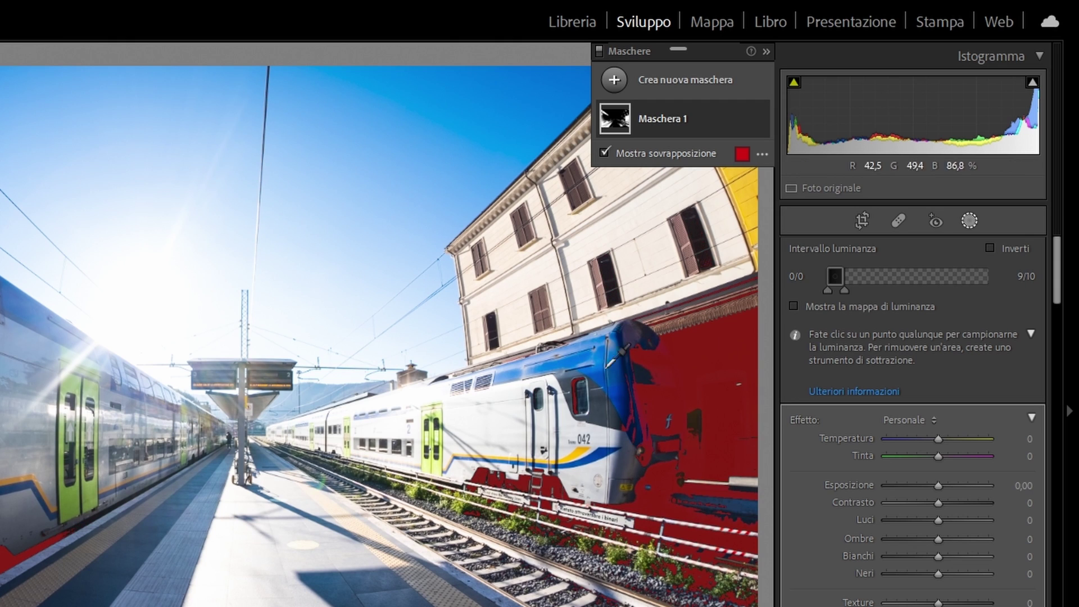
{"action": "left_click_drag", "start_coordinate": [846, 290], "coordinate": [895, 288]}
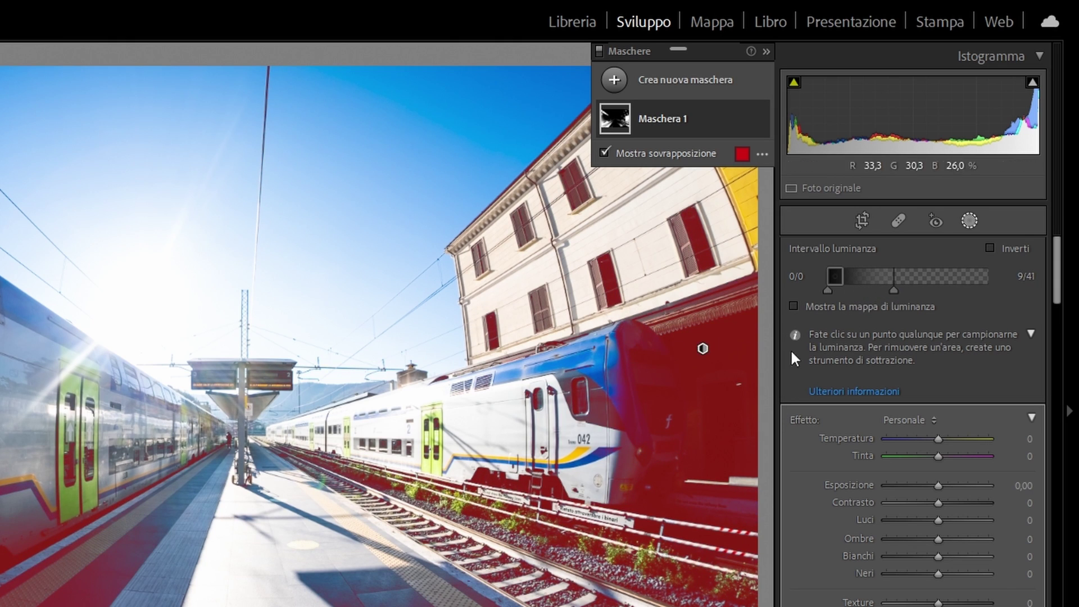
{"action": "left_click_drag", "start_coordinate": [844, 274], "coordinate": [964, 291]}
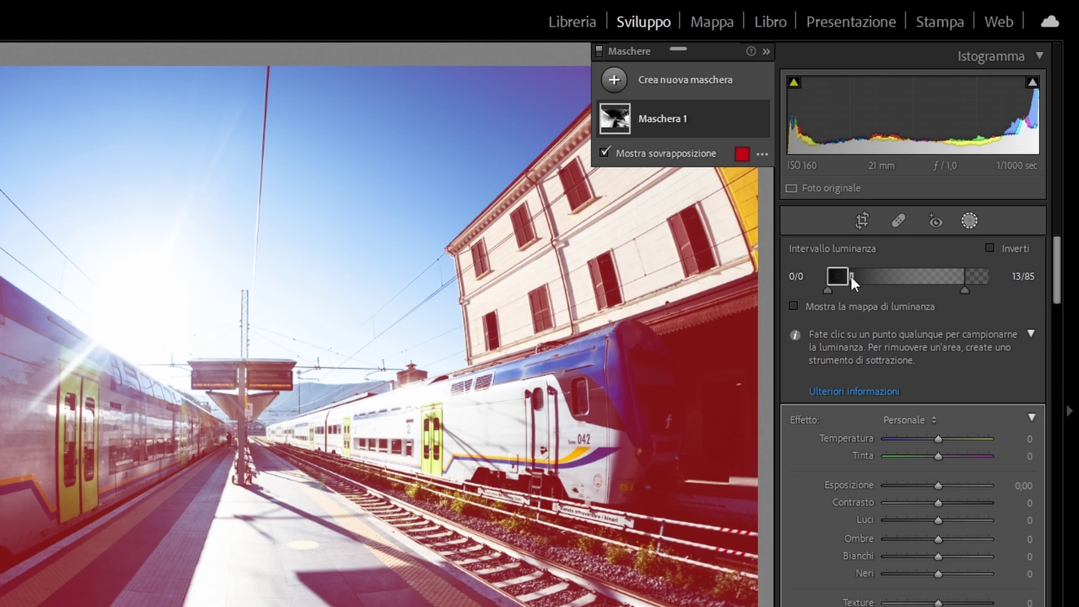
- Nudge the range handles, push exposure to 4.00 with overlay hidden, then narrow the range to 46/48
{"action": "left_click_drag", "start_coordinate": [851, 278], "coordinate": [954, 285]}
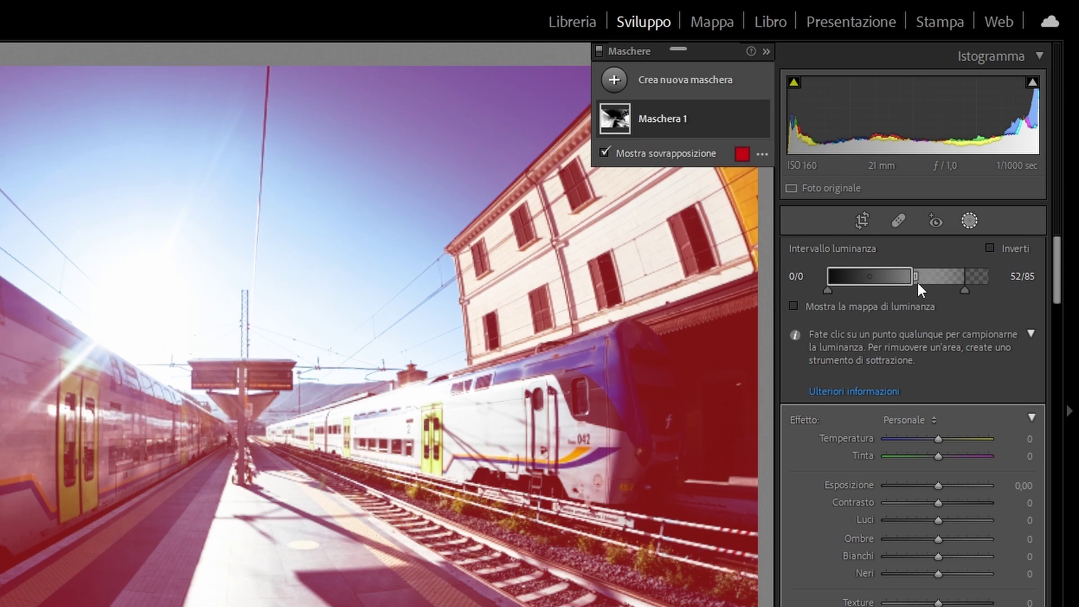
{"action": "left_click_drag", "start_coordinate": [955, 282], "coordinate": [958, 282]}
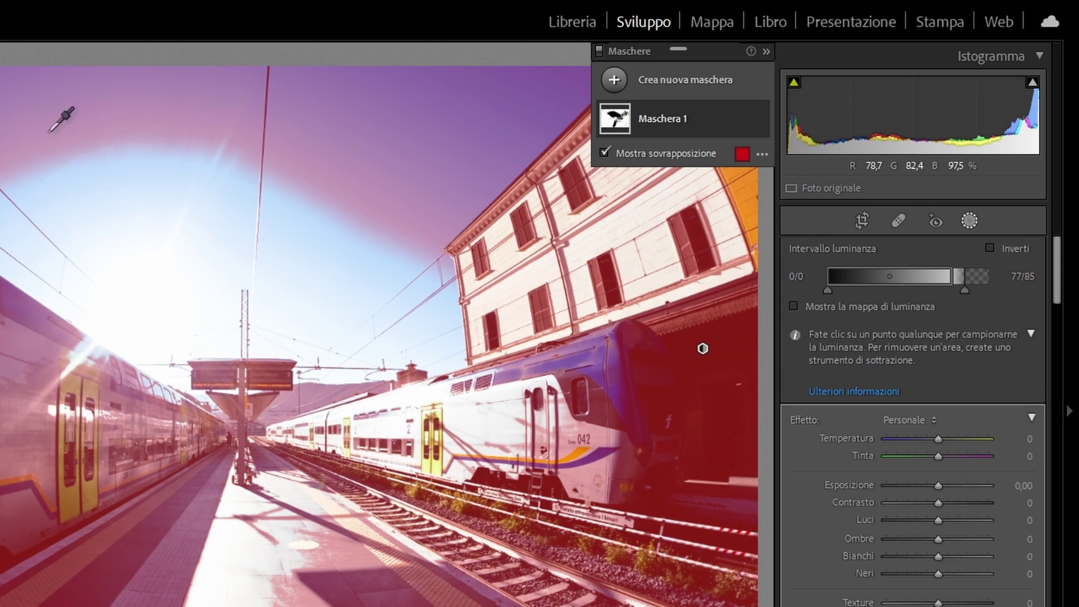
{"action": "mouse_move", "coordinate": [937, 487]}
{"action": "left_mouse_down"}
{"action": "mouse_move", "coordinate": [959, 487]}
{"action": "mouse_move", "coordinate": [771, 506]}
{"action": "mouse_move", "coordinate": [995, 489]}
{"action": "mouse_move", "coordinate": [881, 486]}
{"action": "mouse_move", "coordinate": [995, 487]}
{"action": "left_mouse_up"}
{"action": "key", "text": "o"}
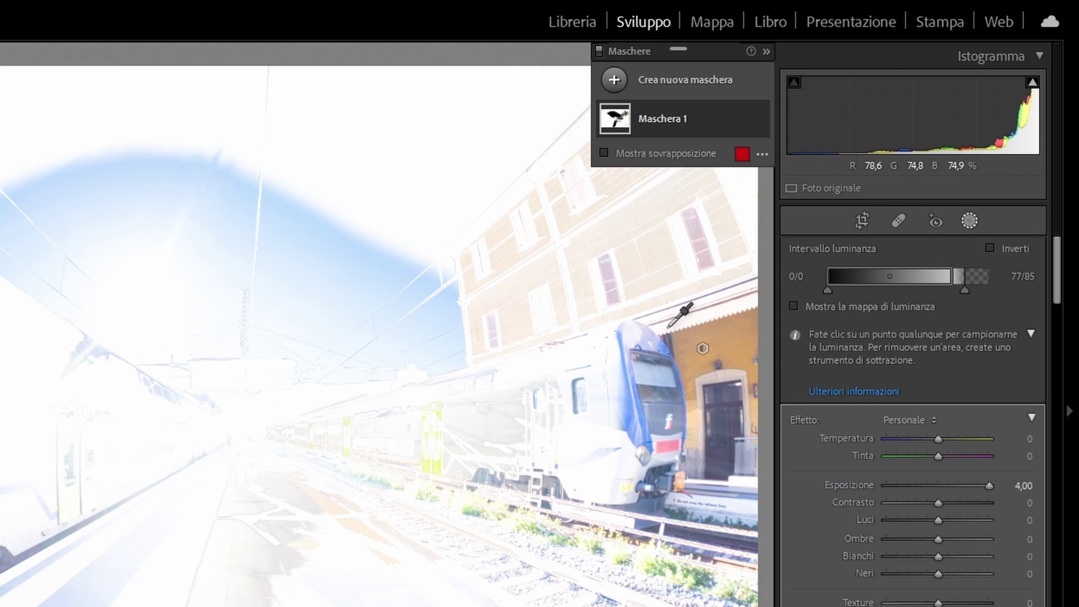
{"action": "mouse_move", "coordinate": [956, 277]}
{"action": "left_mouse_down"}
{"action": "mouse_move", "coordinate": [834, 321]}
{"action": "mouse_move", "coordinate": [958, 295]}
{"action": "mouse_move", "coordinate": [884, 310]}
{"action": "mouse_move", "coordinate": [893, 290]}
{"action": "mouse_move", "coordinate": [841, 274]}
{"action": "mouse_move", "coordinate": [902, 288]}
{"action": "left_mouse_up"}
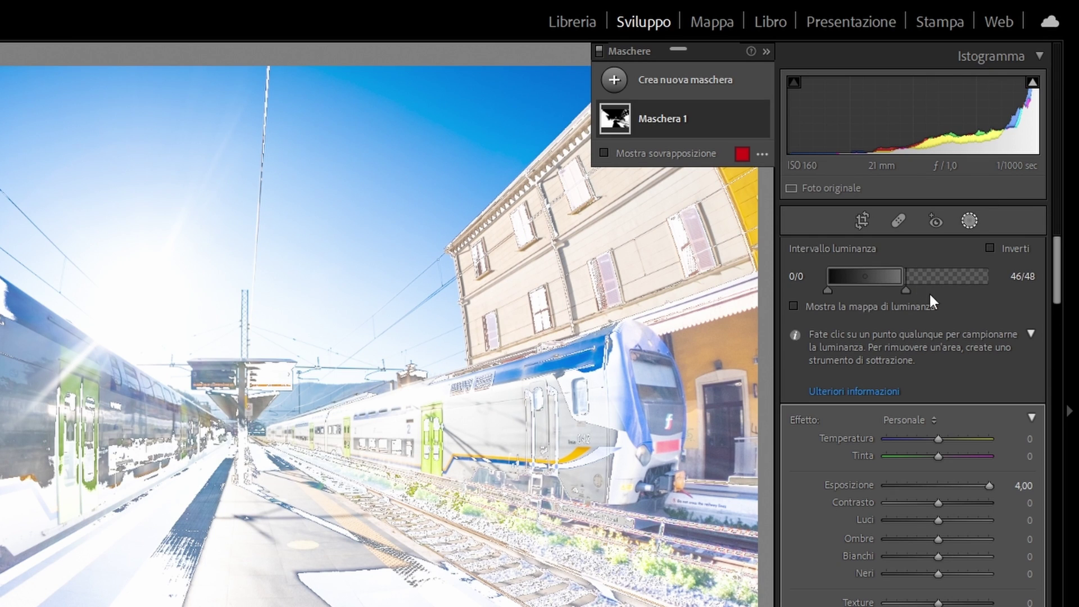
- Preview the luminance map, then invert the station's luminance mask so its 4,00 exposure brightens highlights
{"action": "left_click", "coordinate": [792, 304]}
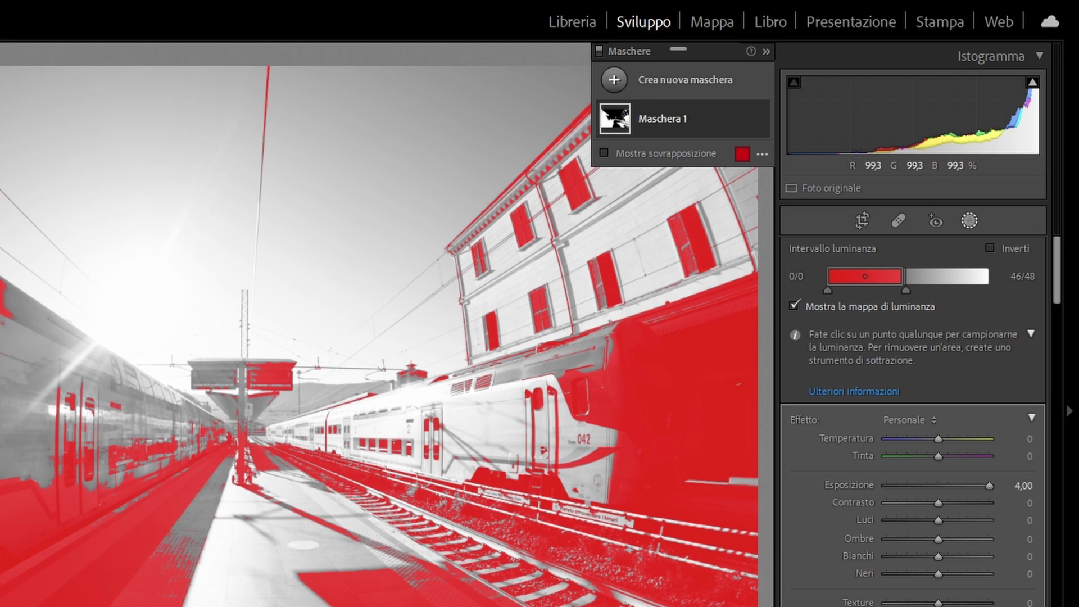
{"action": "left_click", "coordinate": [825, 308]}
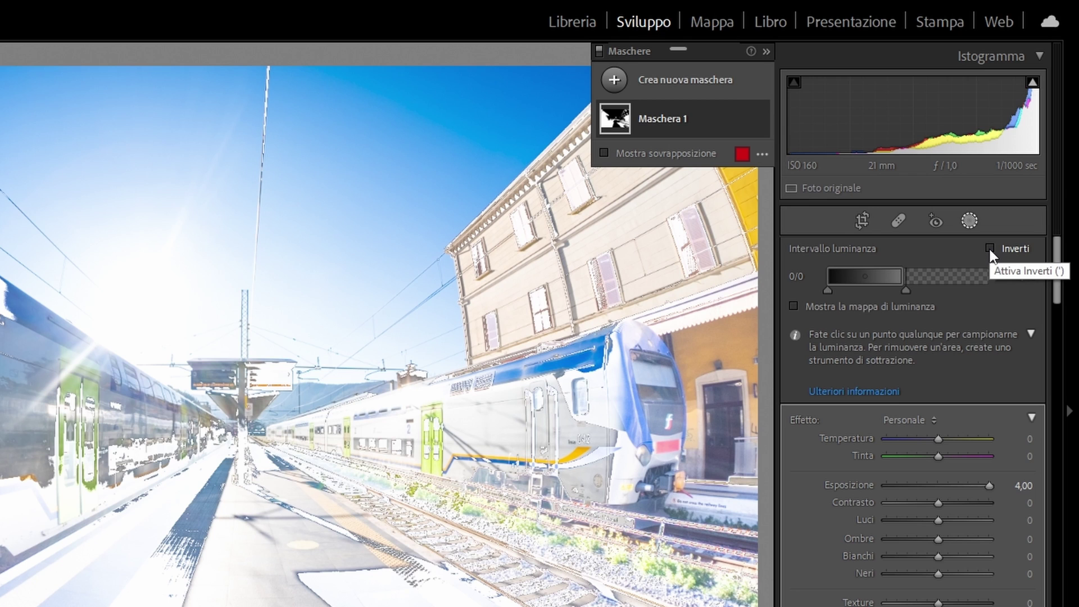
{"action": "left_click", "coordinate": [990, 249]}
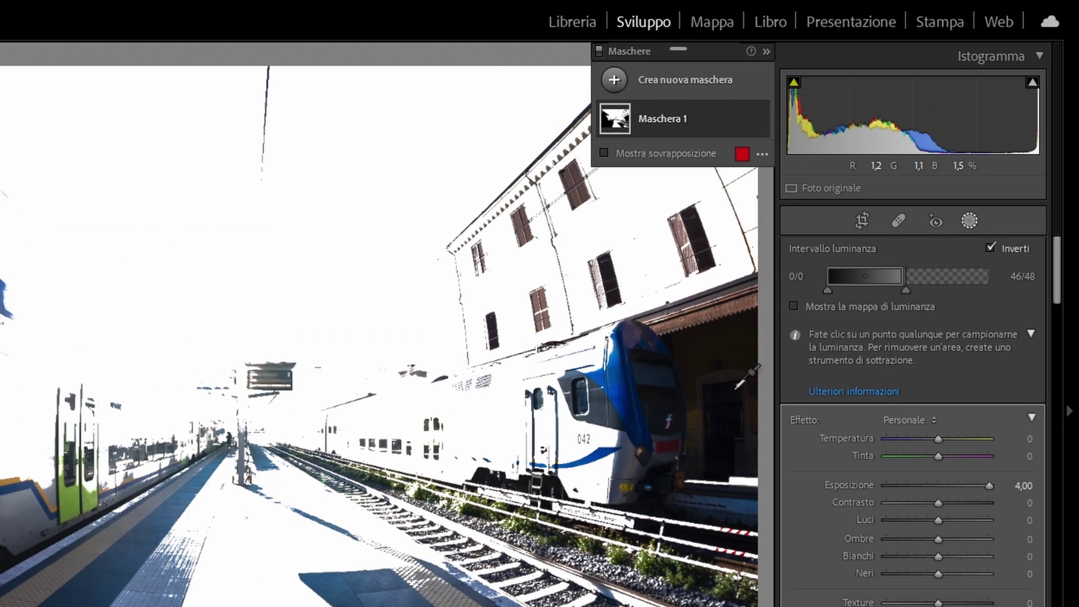
{"action": "left_click", "coordinate": [998, 247]}
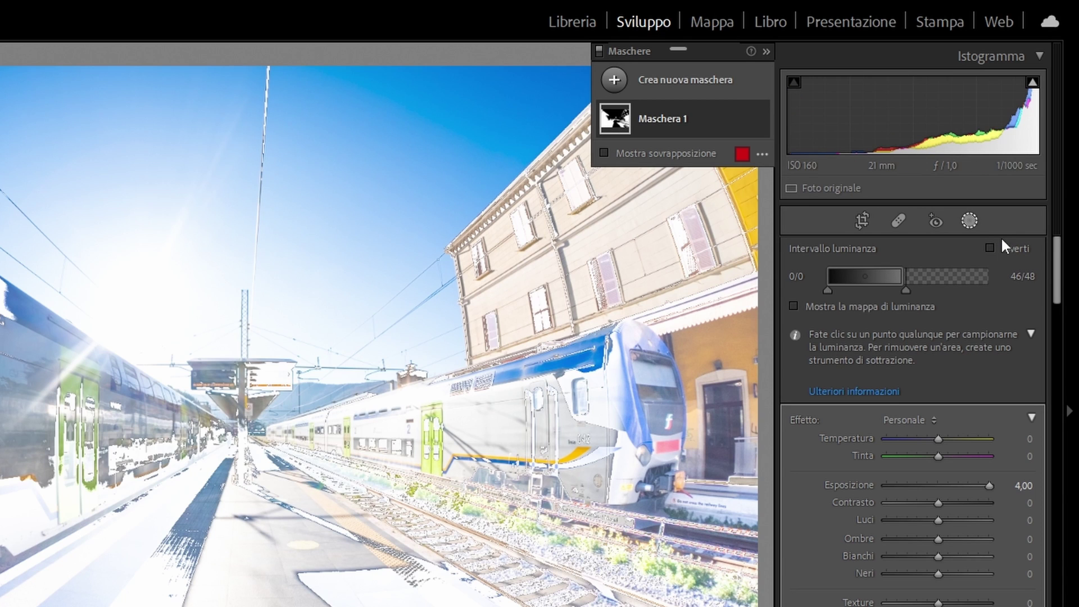
{"action": "left_click", "coordinate": [997, 251]}
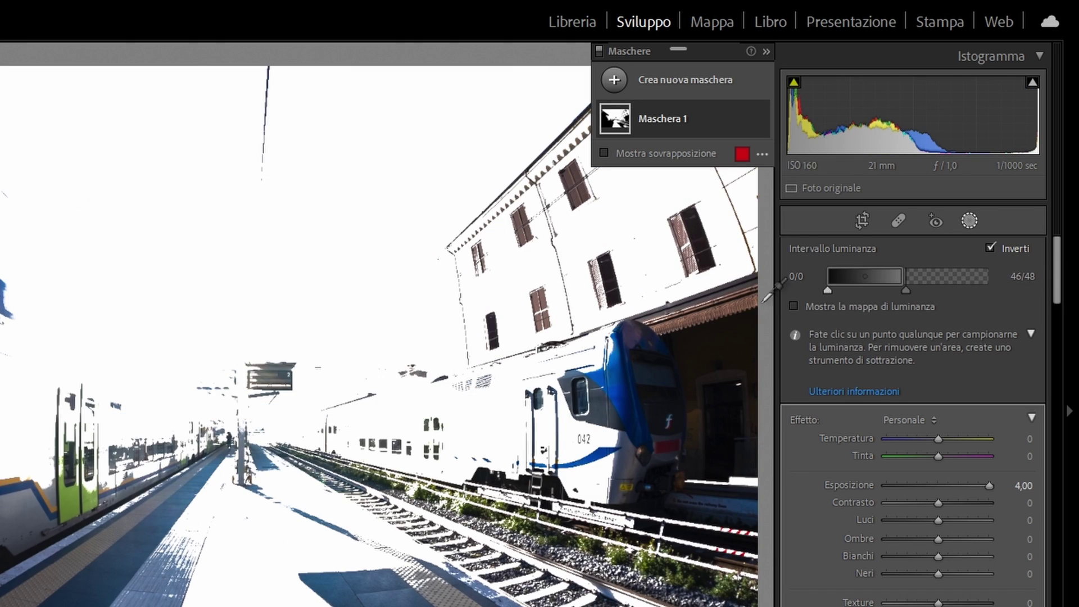